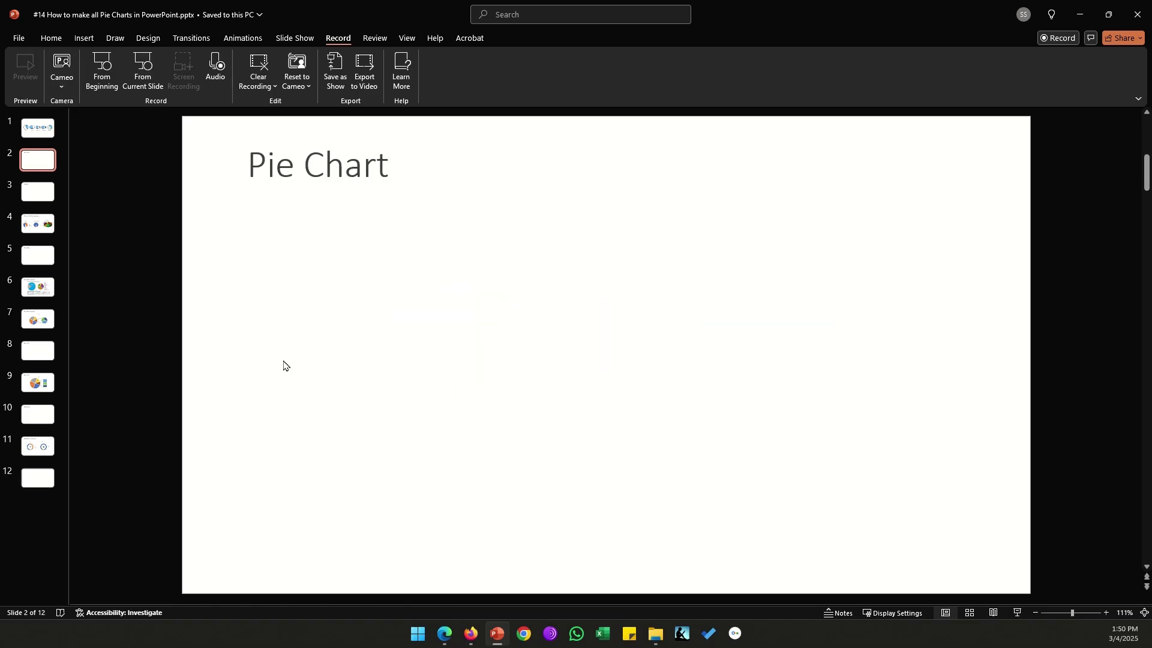
Insert a standard 2-D pie chart on the slide titled Pie Chart.
left_click(84, 38)
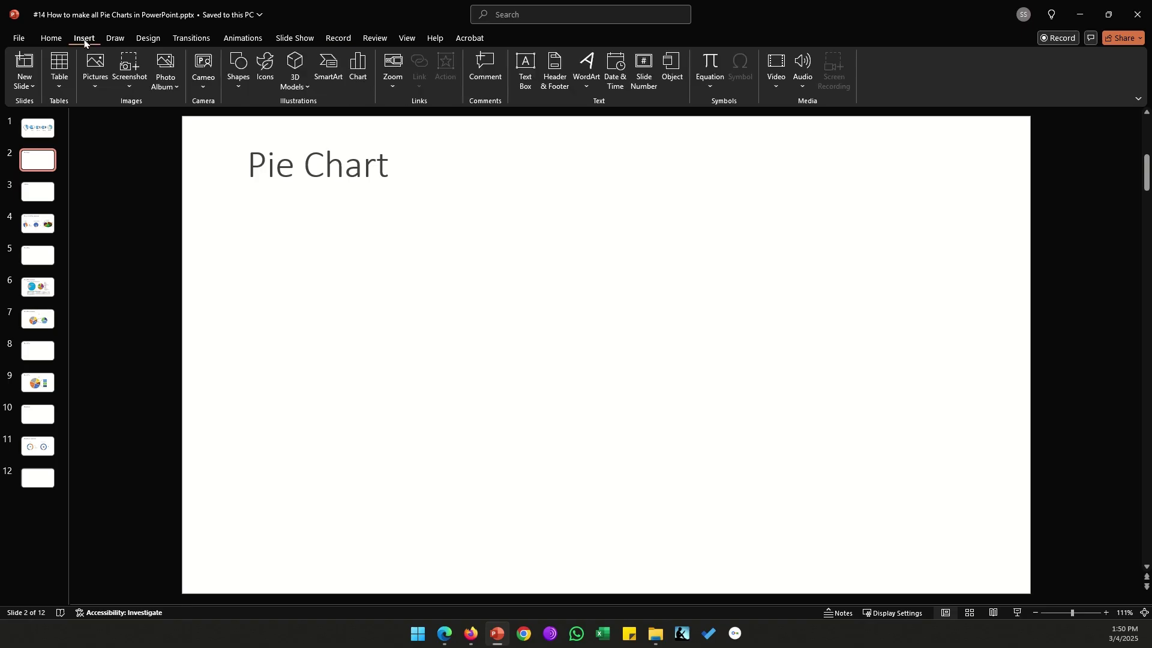
left_click(356, 70)
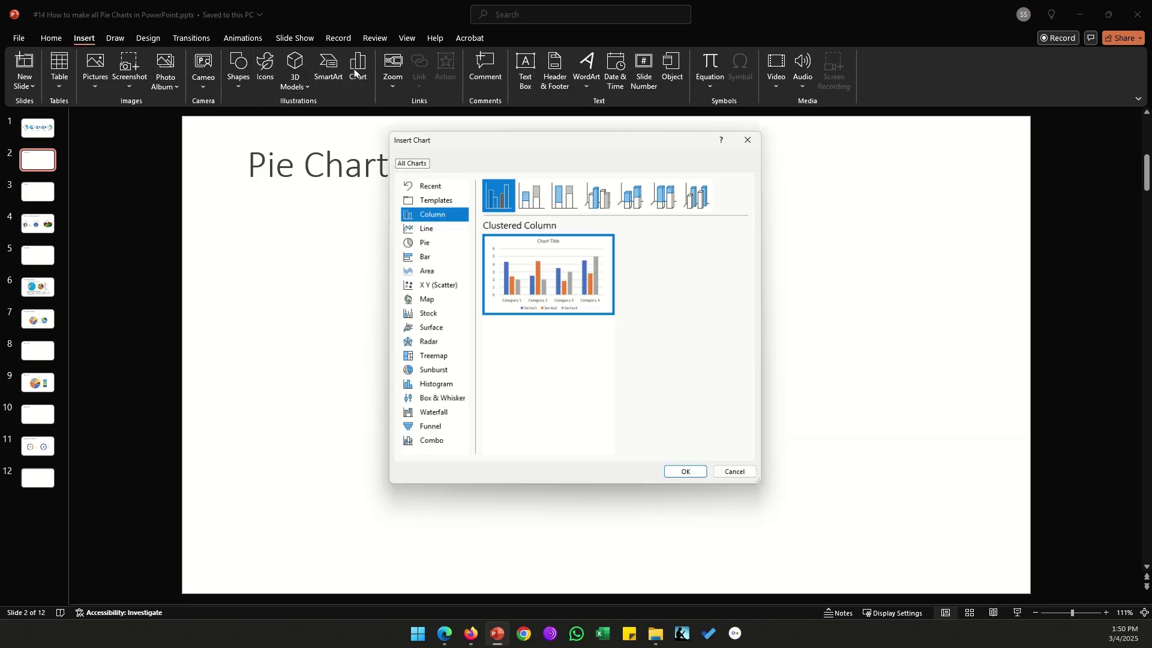
left_click(412, 243)
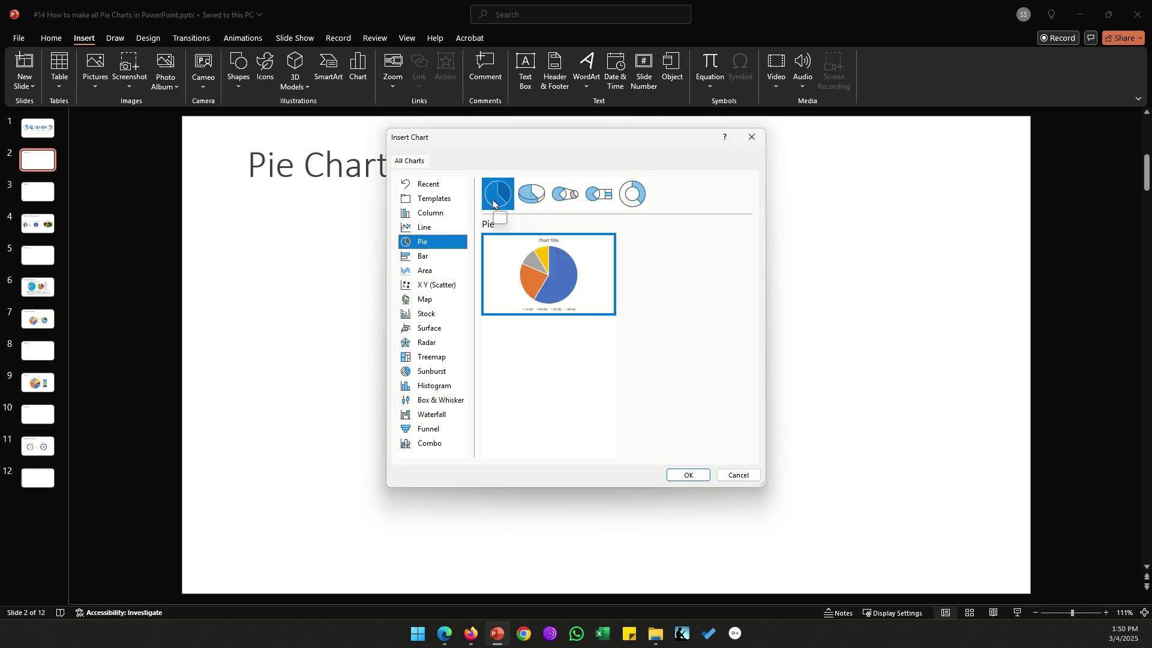
left_click(691, 476)
Examine the category names and sales values in the chart's data sheet, enlarging its window to show all rows, and close it.
left_click_drag(373, 206, 342, 257)
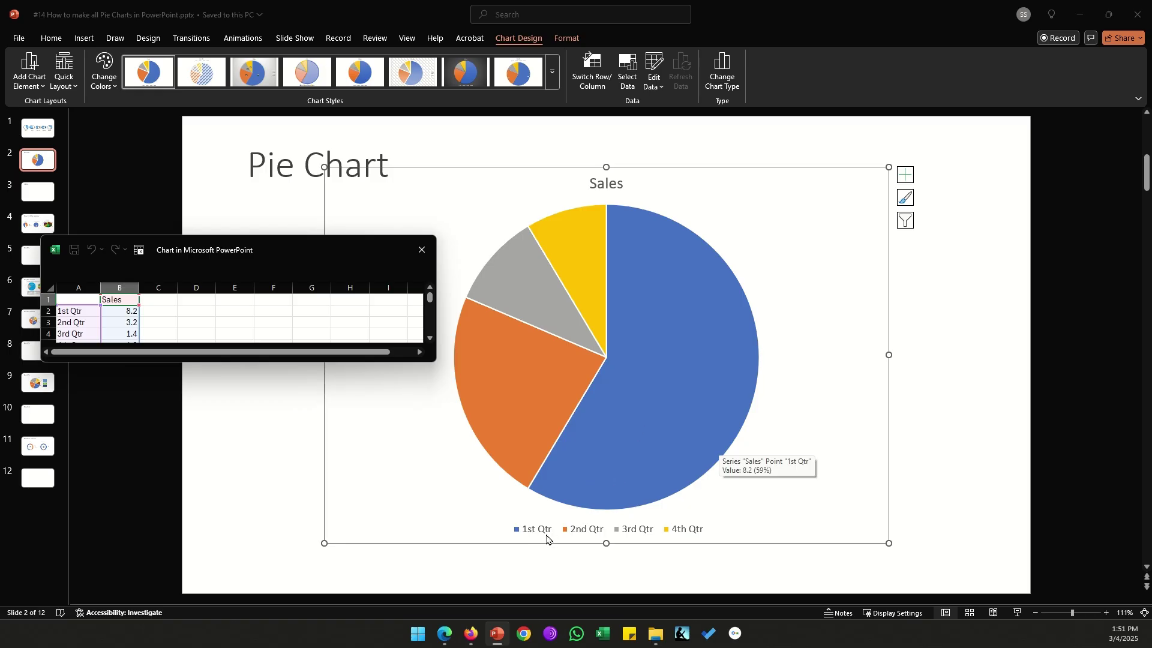
left_click(79, 312)
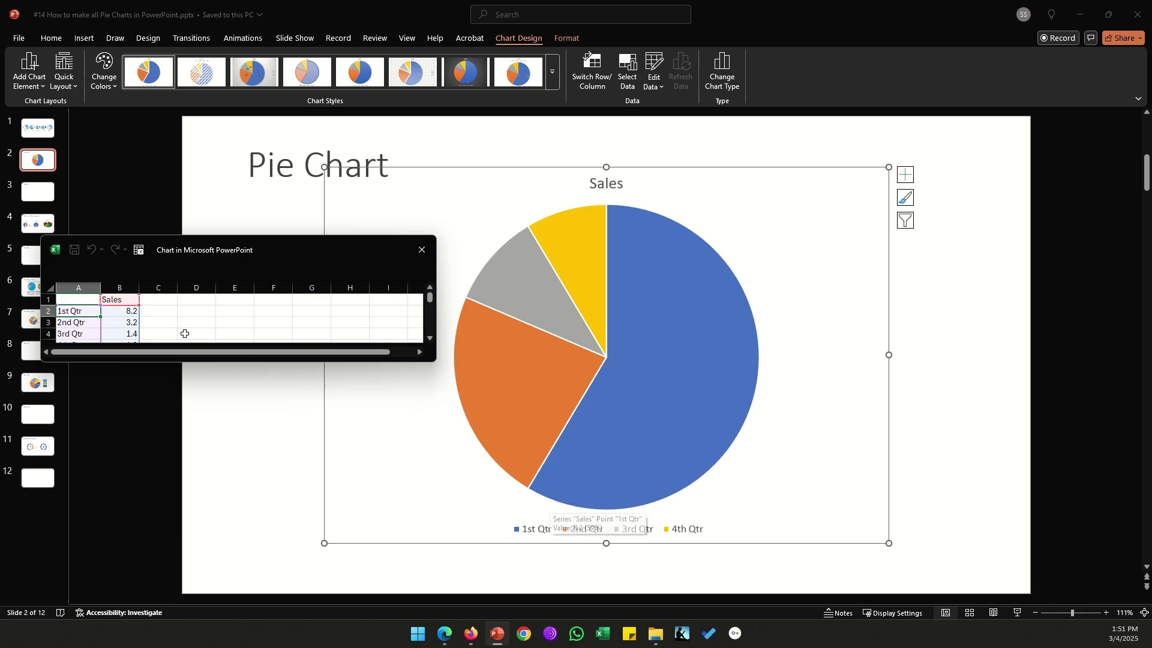
left_click(105, 311)
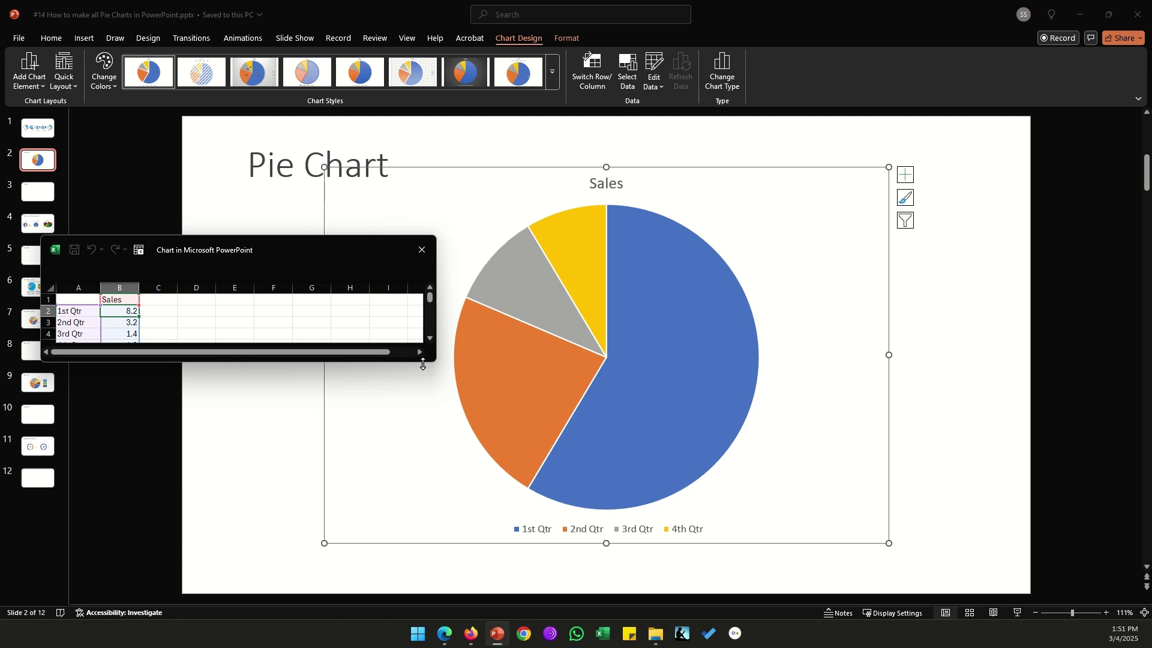
left_click_drag(422, 363, 411, 394)
left_click(68, 322)
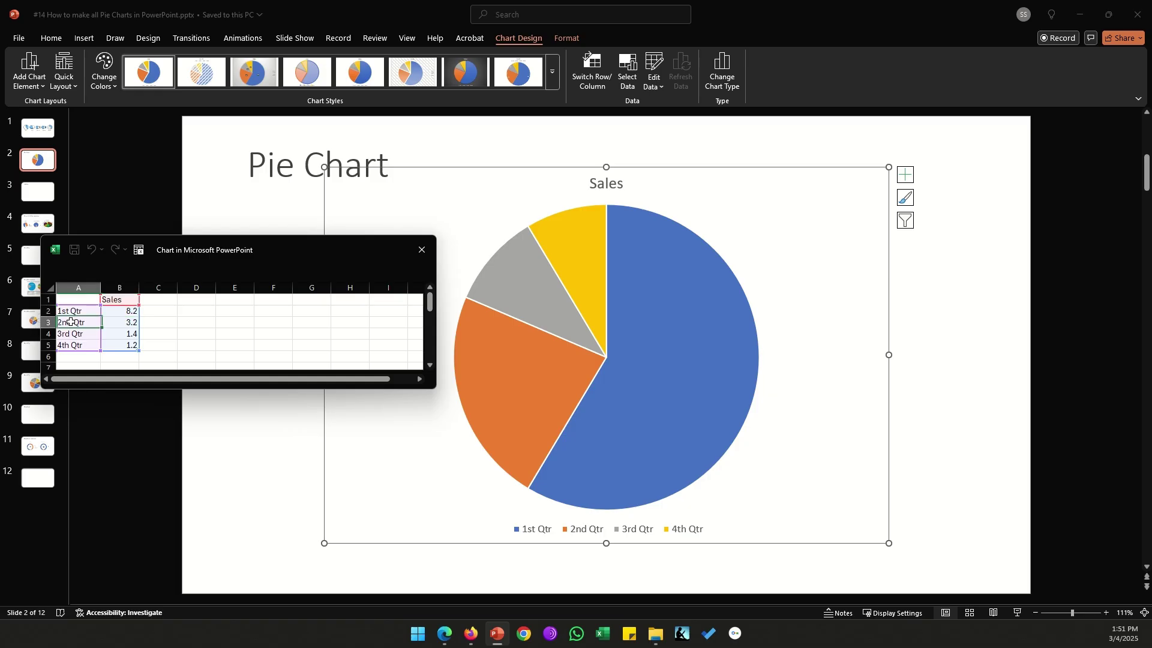
left_click(70, 335)
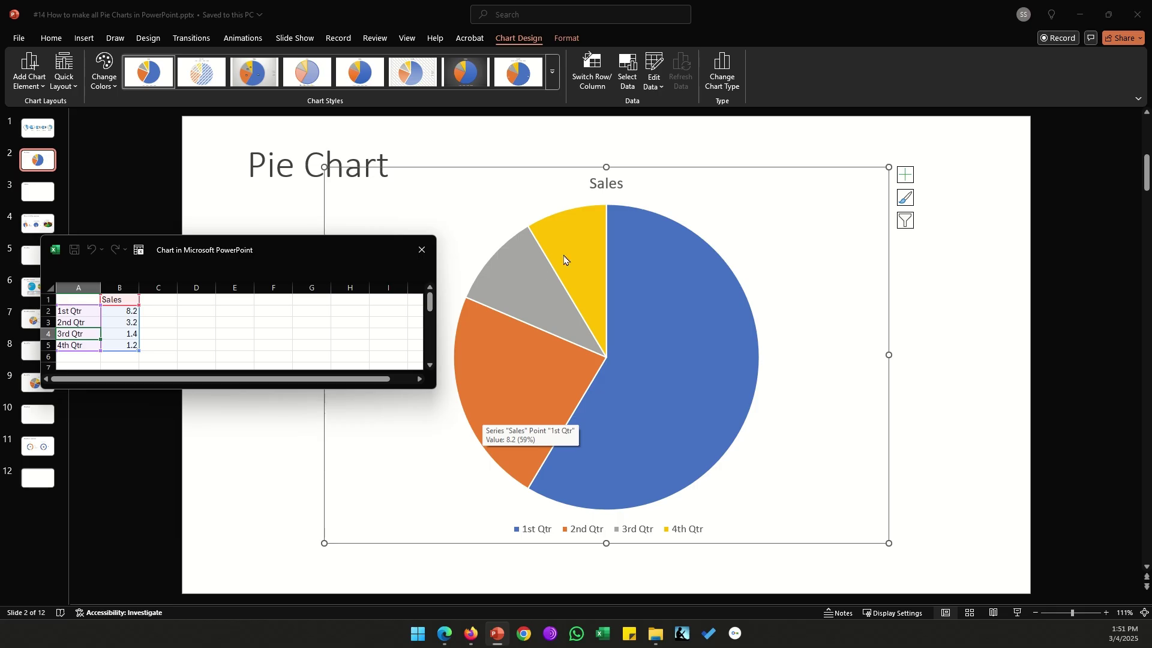
left_click(422, 249)
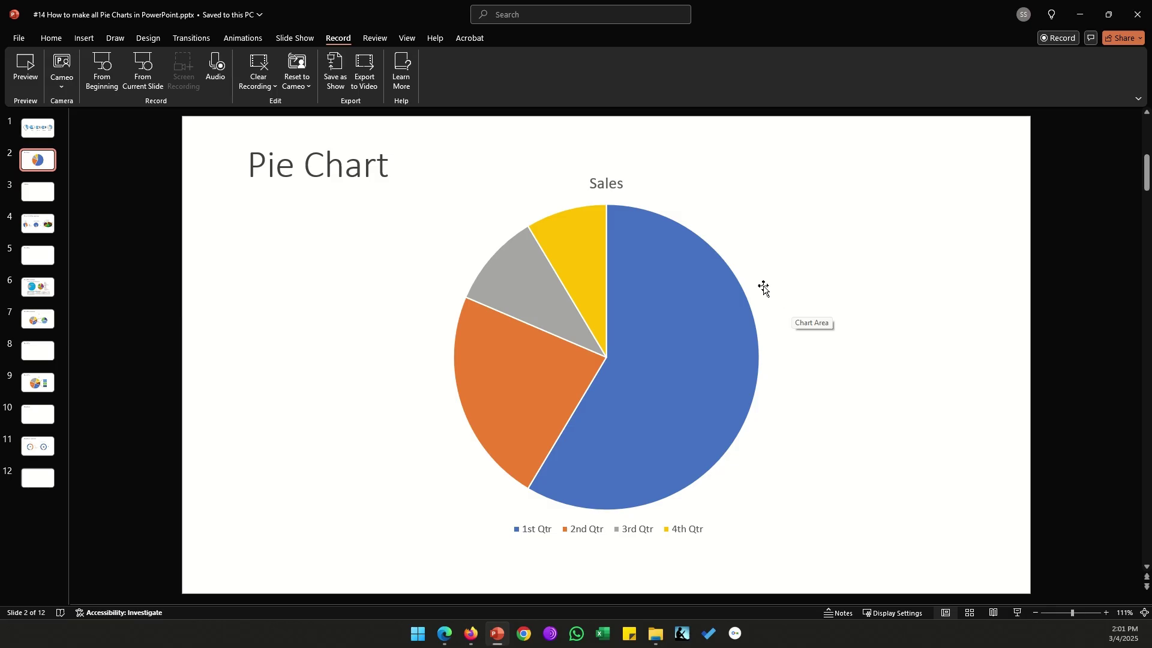
Review the placement, fill, border and text formatting options for the Sales chart title.
left_click(763, 288)
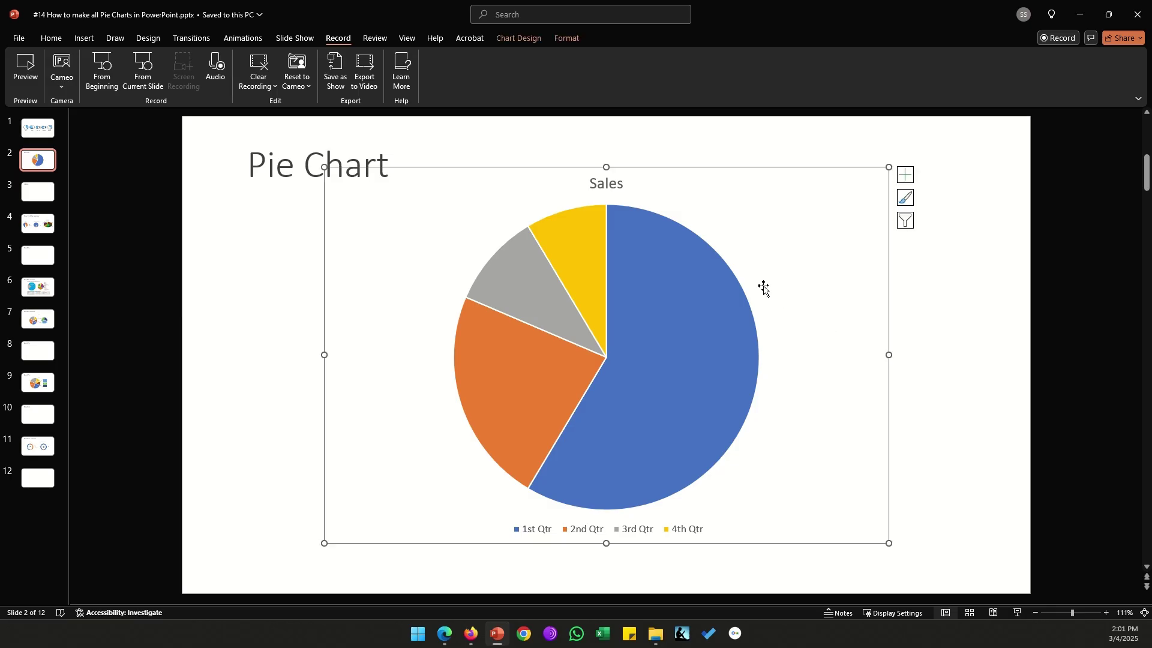
left_click(906, 176)
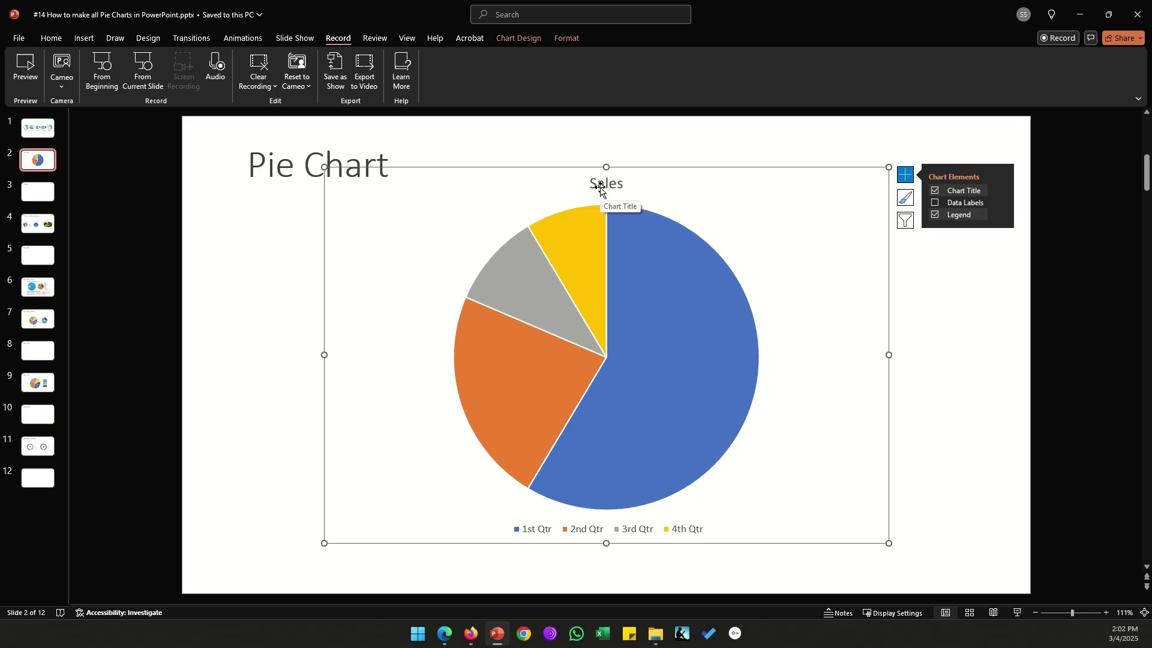
left_click(1000, 192)
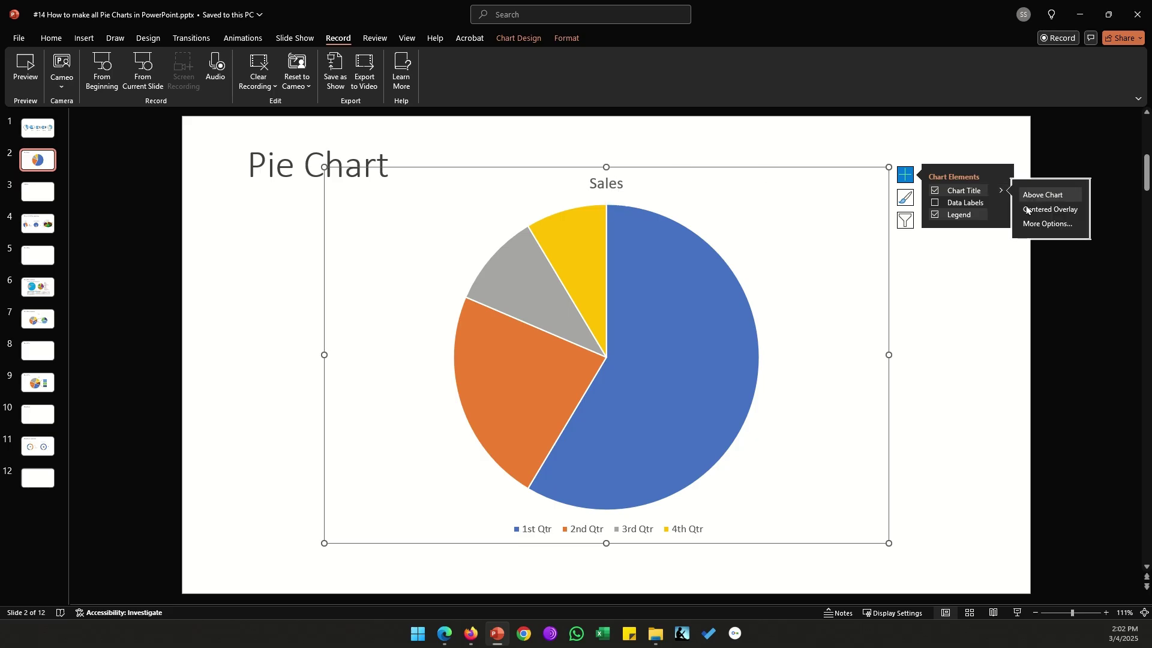
left_click(1047, 224)
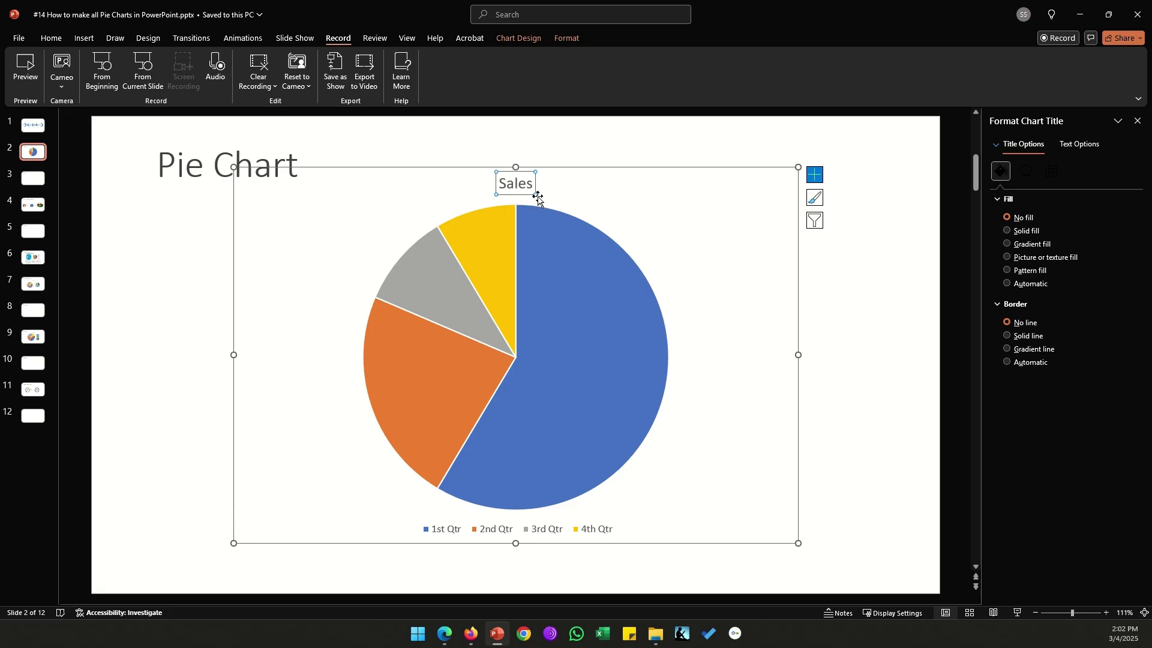
left_click(1080, 145)
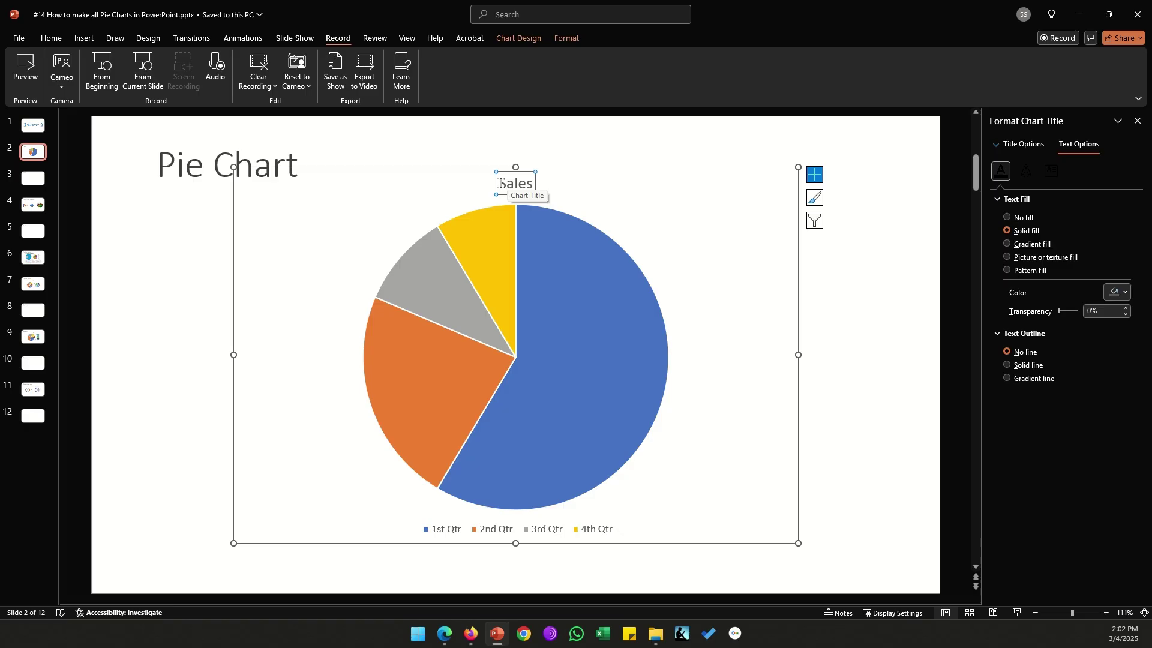
left_click_drag(501, 183, 536, 183)
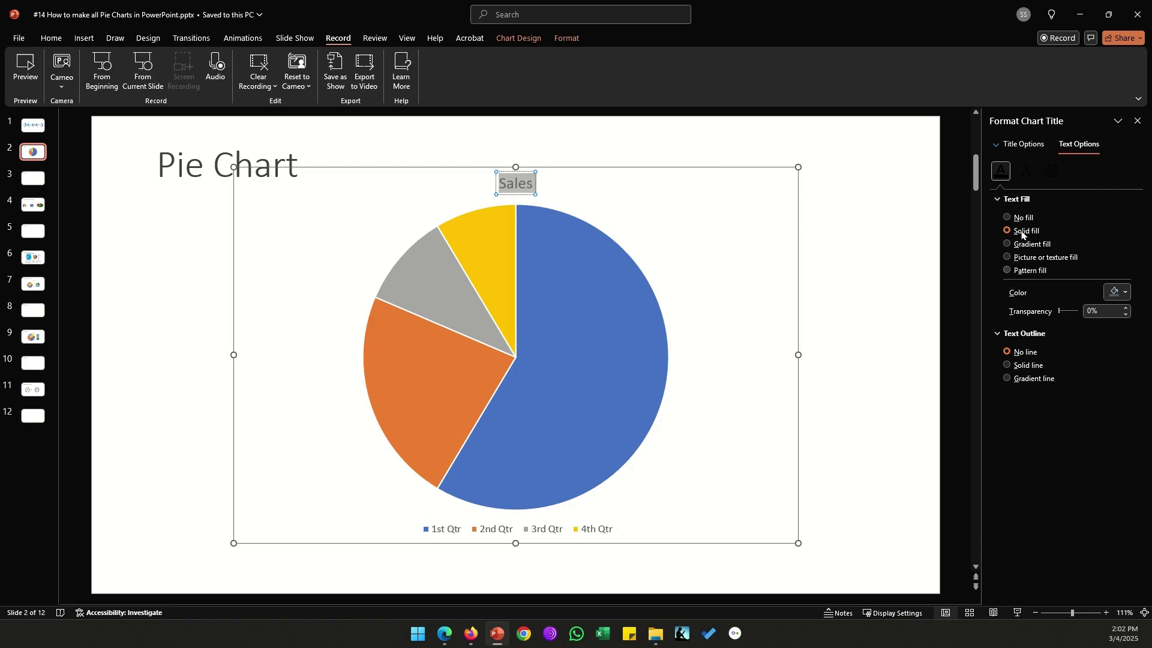
left_click(964, 213)
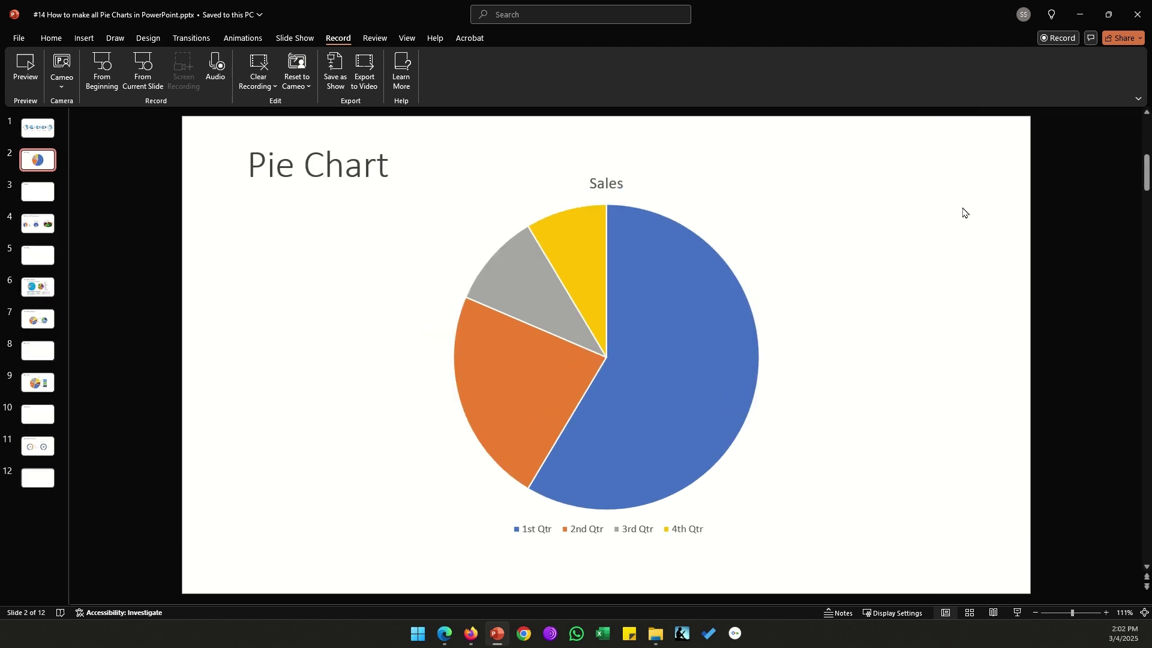
Add data labels to the pie chart.
left_click(751, 224)
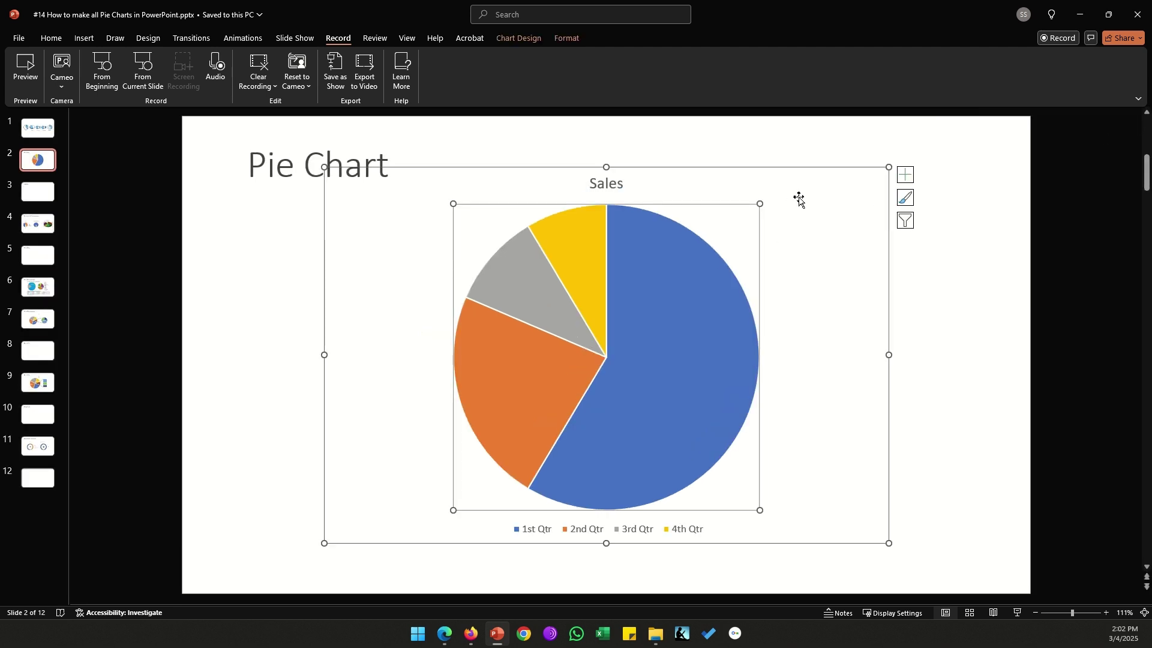
left_click(904, 177)
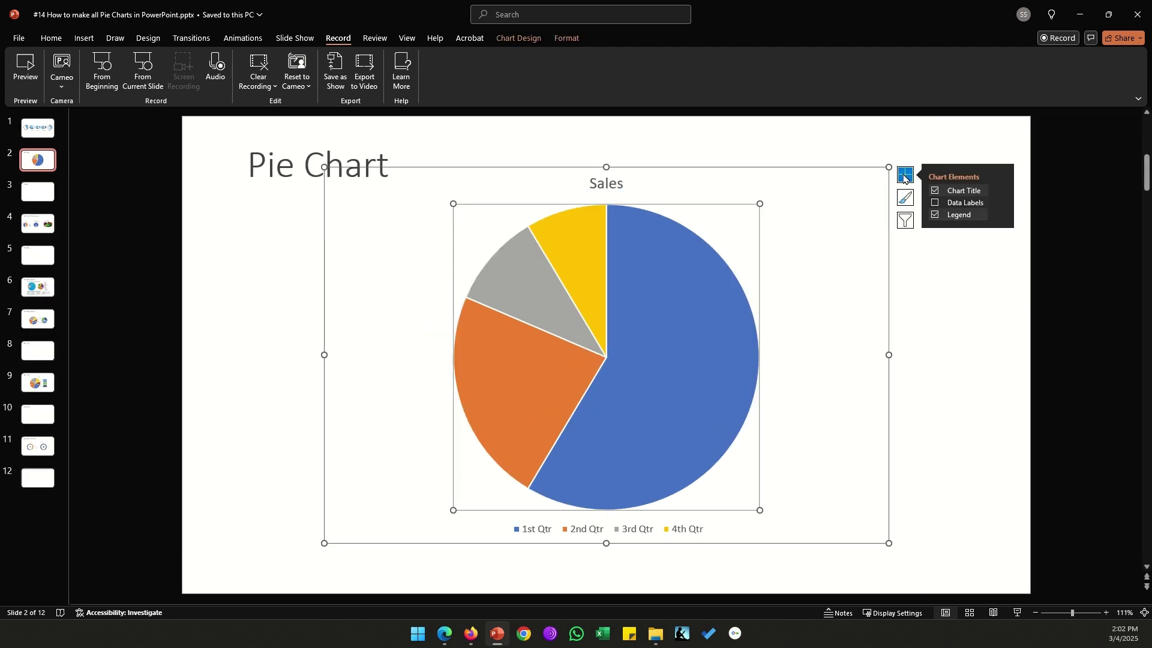
left_click(936, 207)
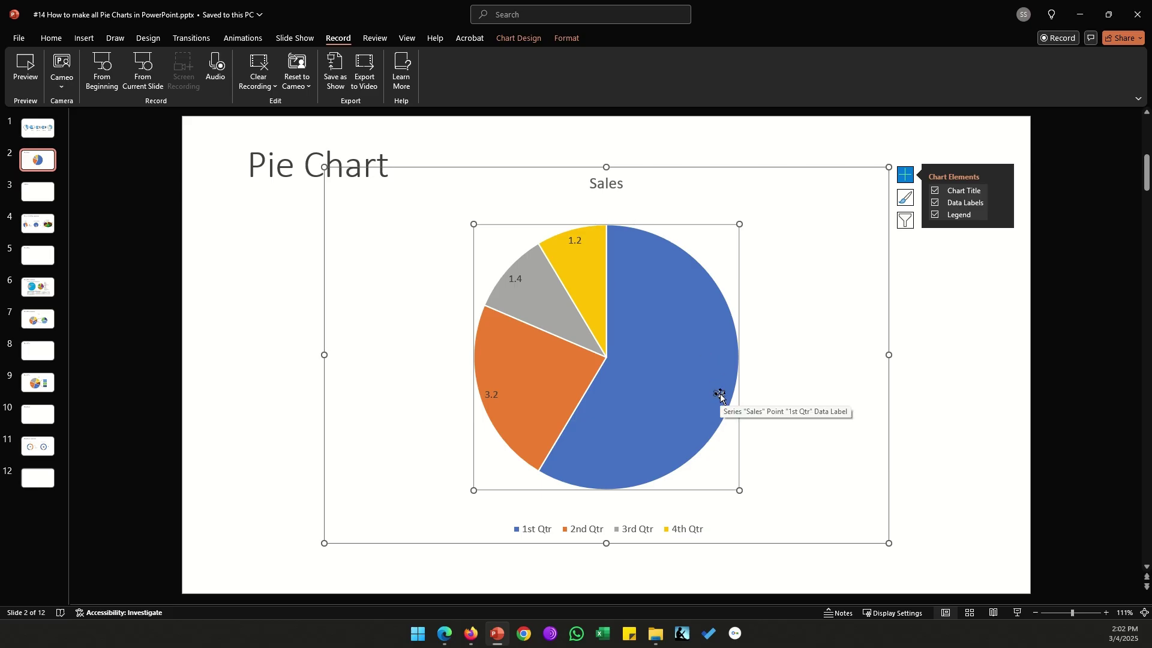
Format the pie chart's data labels with white text at font size 18.
left_click(721, 396)
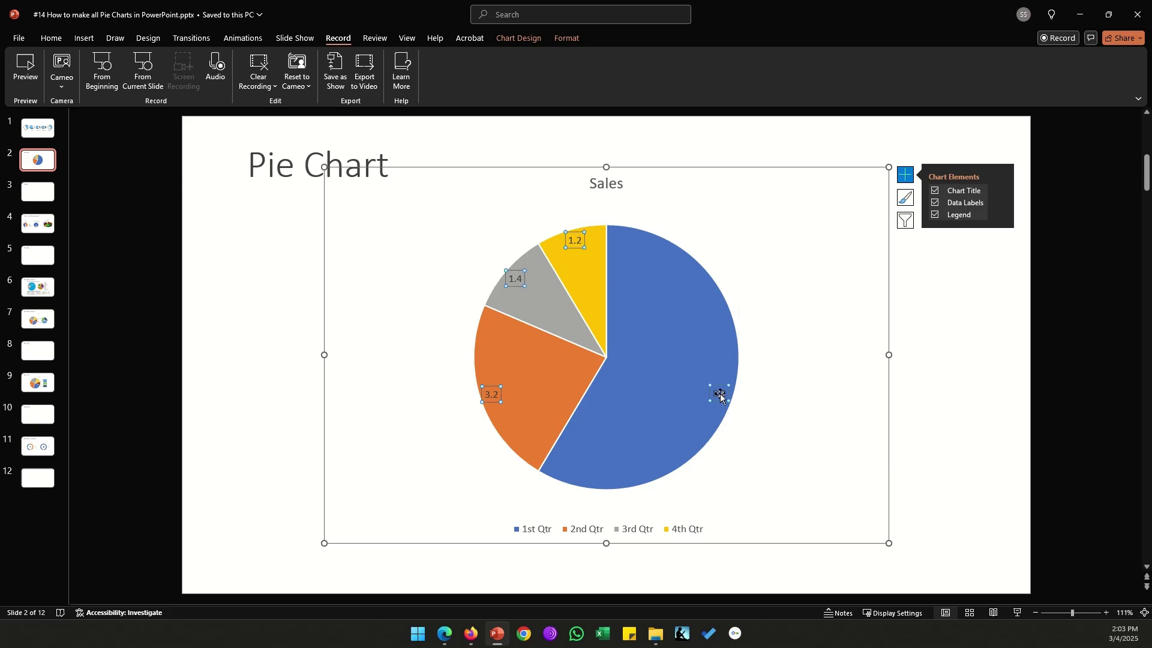
left_click(54, 38)
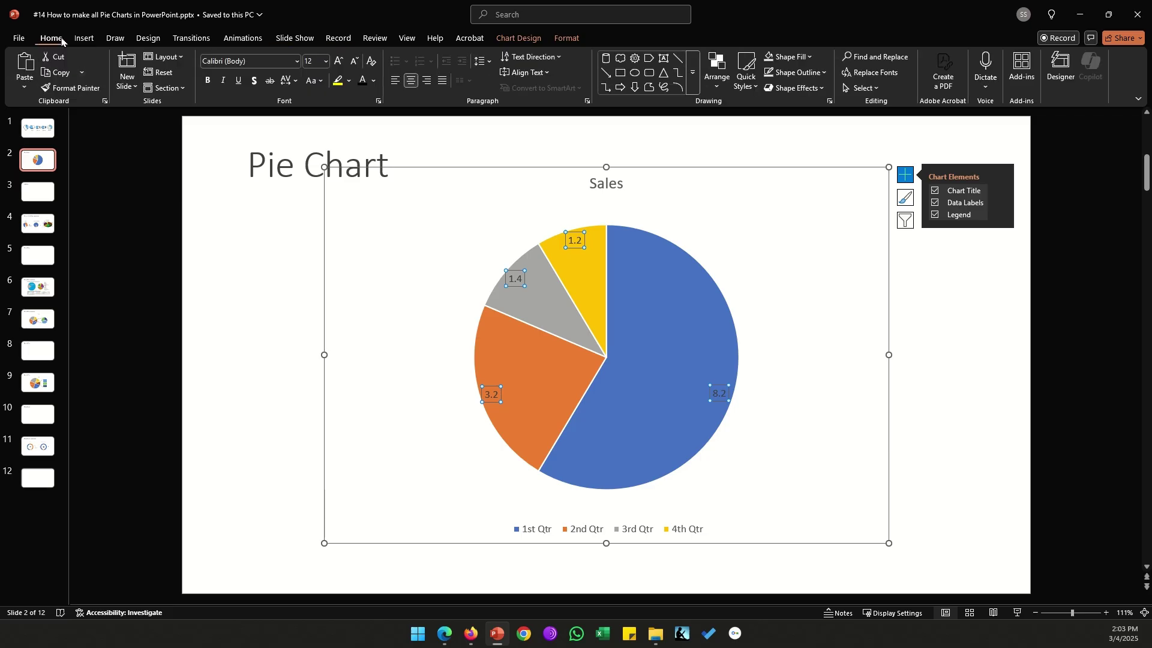
left_click(373, 82)
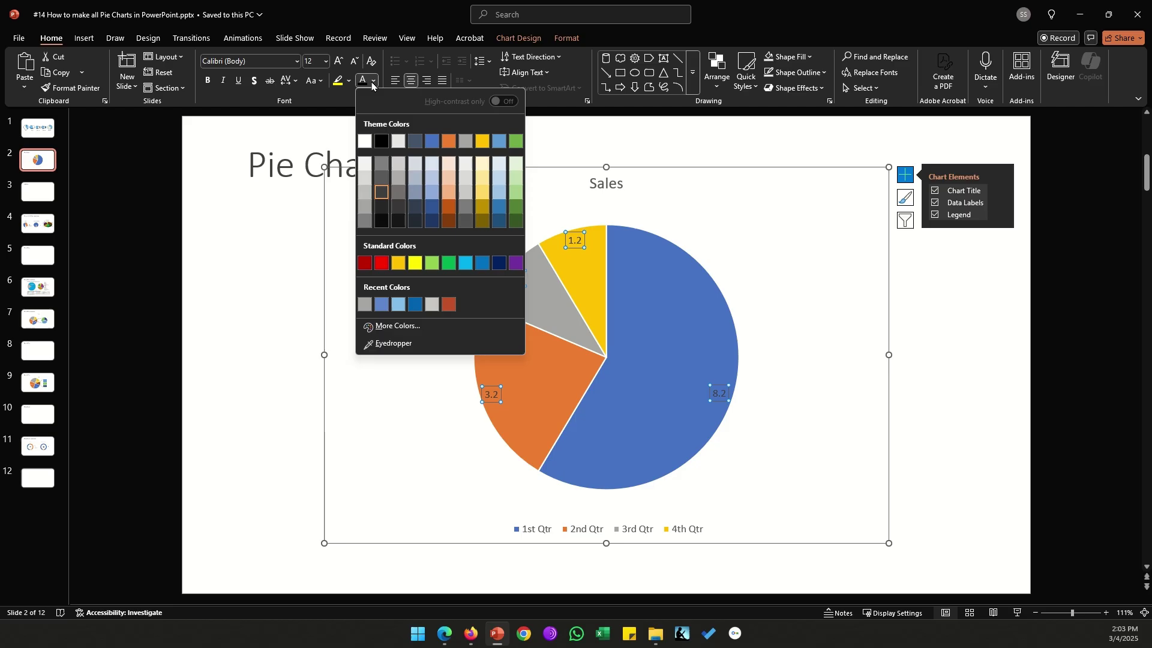
left_click(366, 145)
left_click(327, 63)
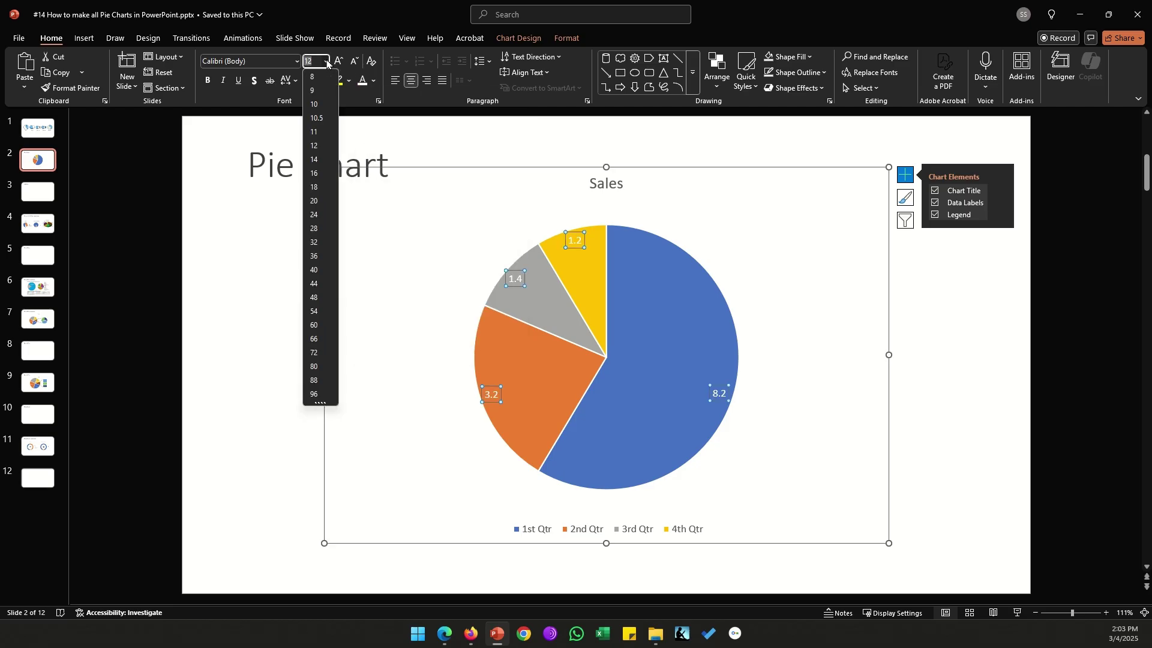
left_click(314, 188)
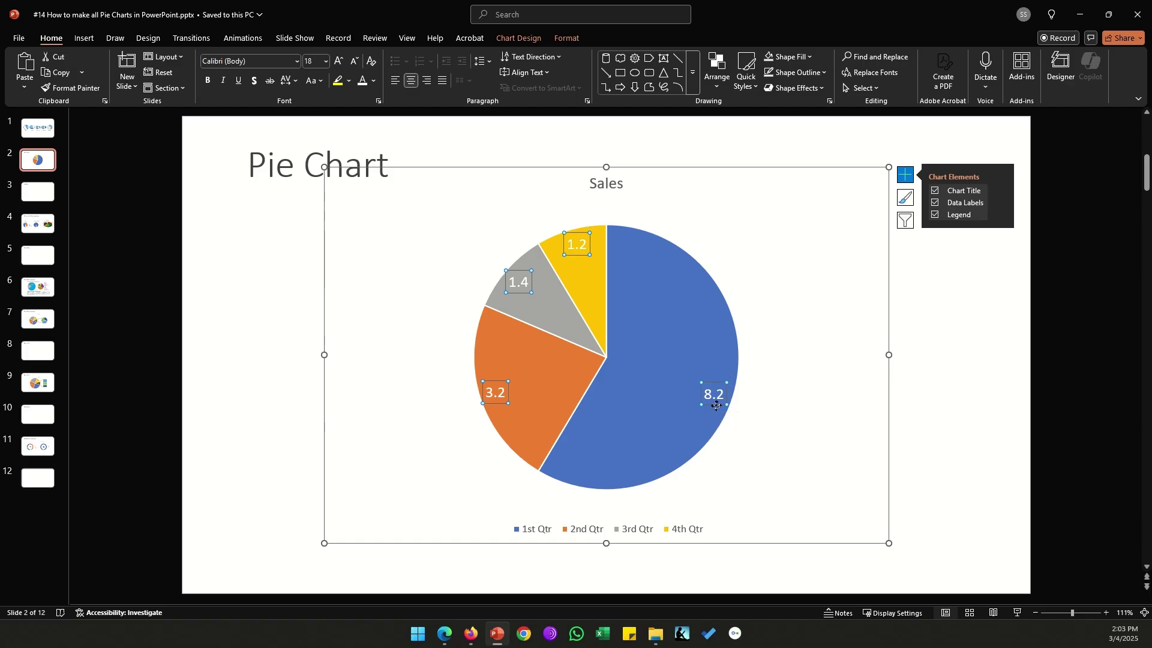
left_click(960, 358)
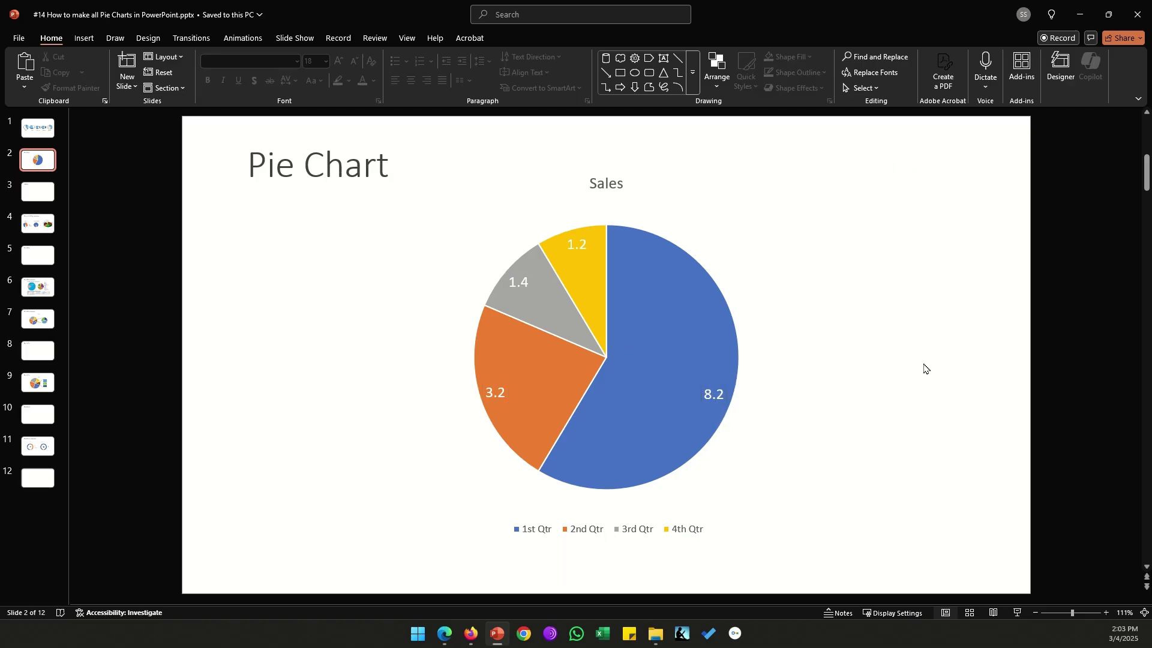
Try the Center position for the data labels, and set their position to Outside End.
left_click(709, 396)
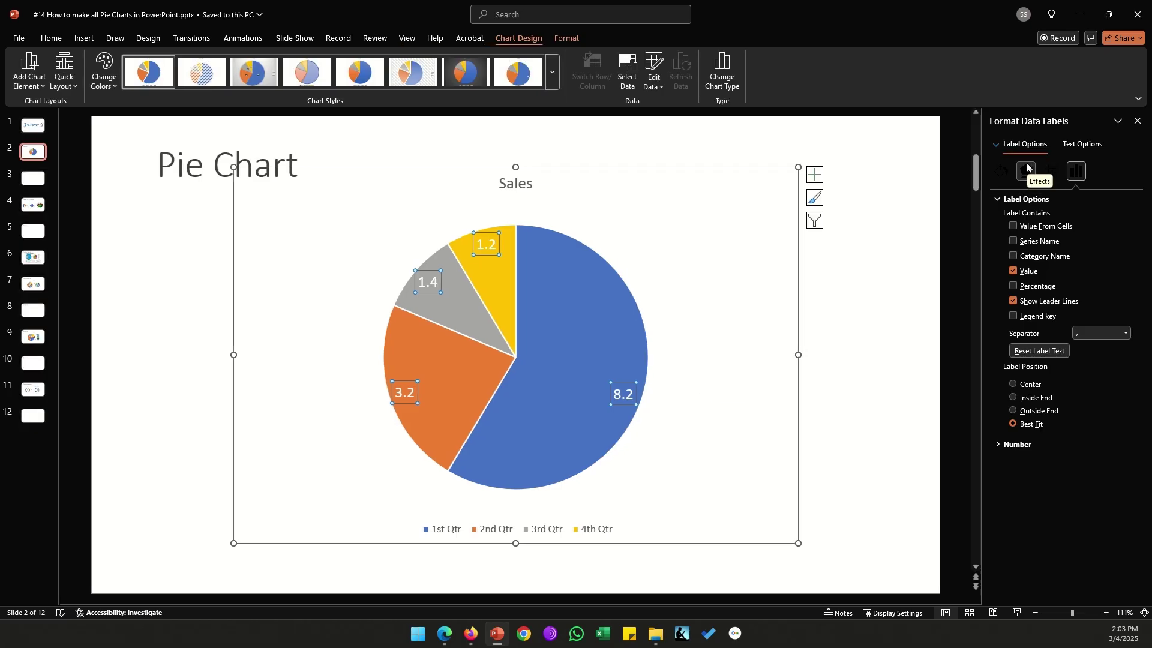
left_click(1036, 389)
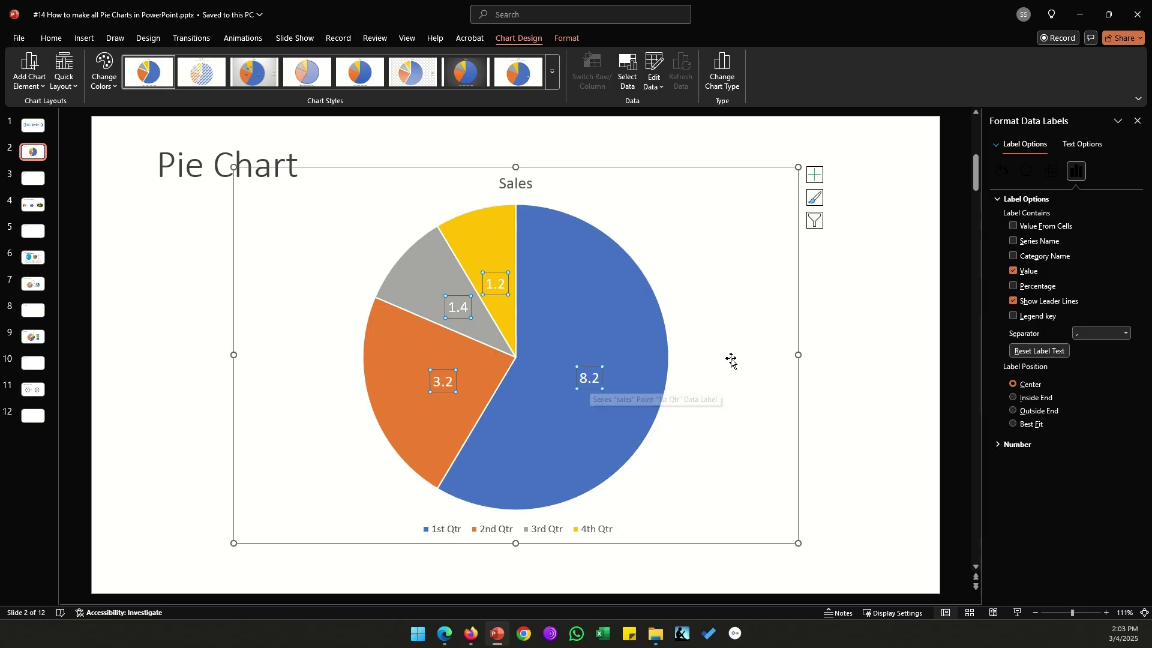
left_click(1052, 415)
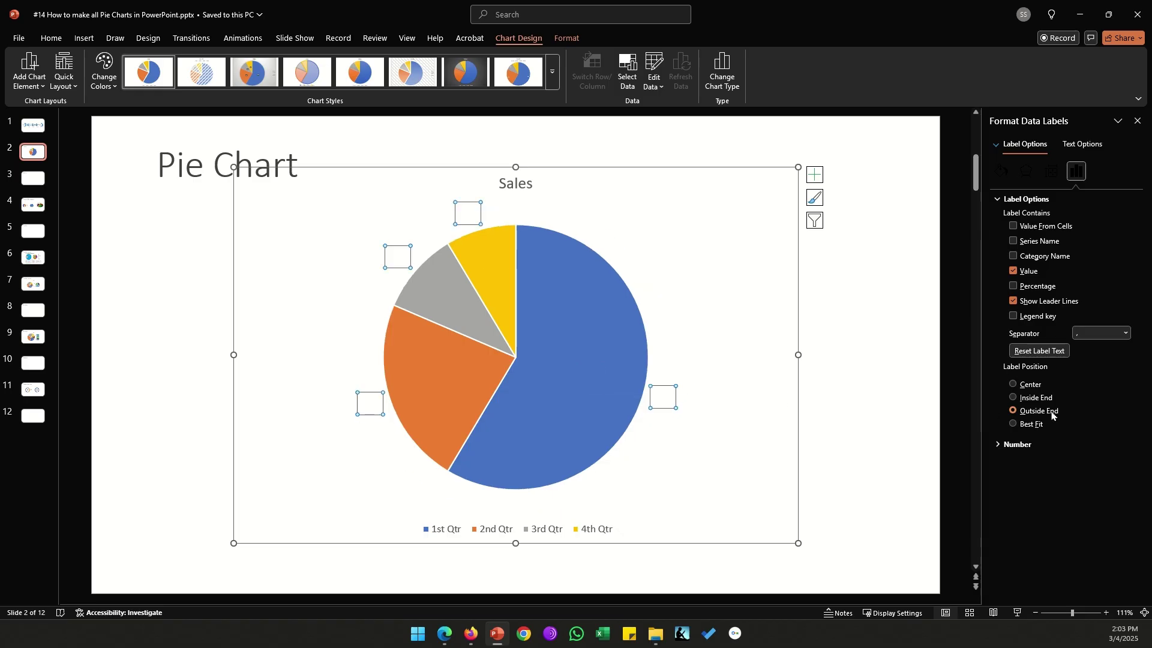
Change the data labels' font color to black and include the category name in them.
left_click(52, 38)
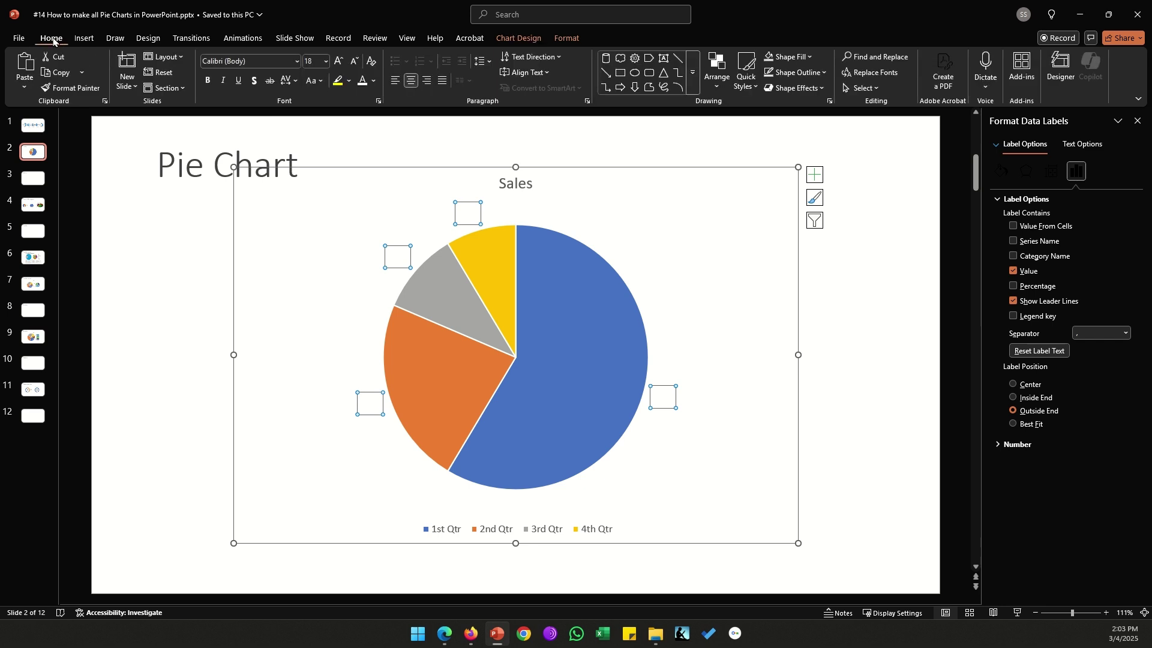
left_click(372, 83)
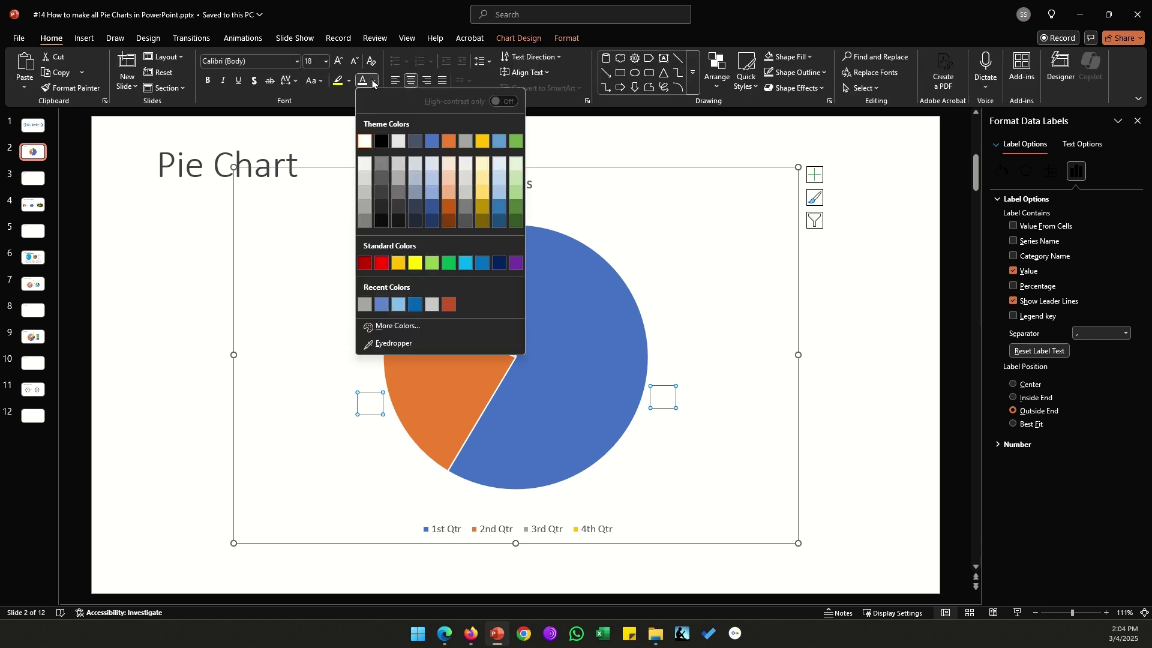
left_click(381, 141)
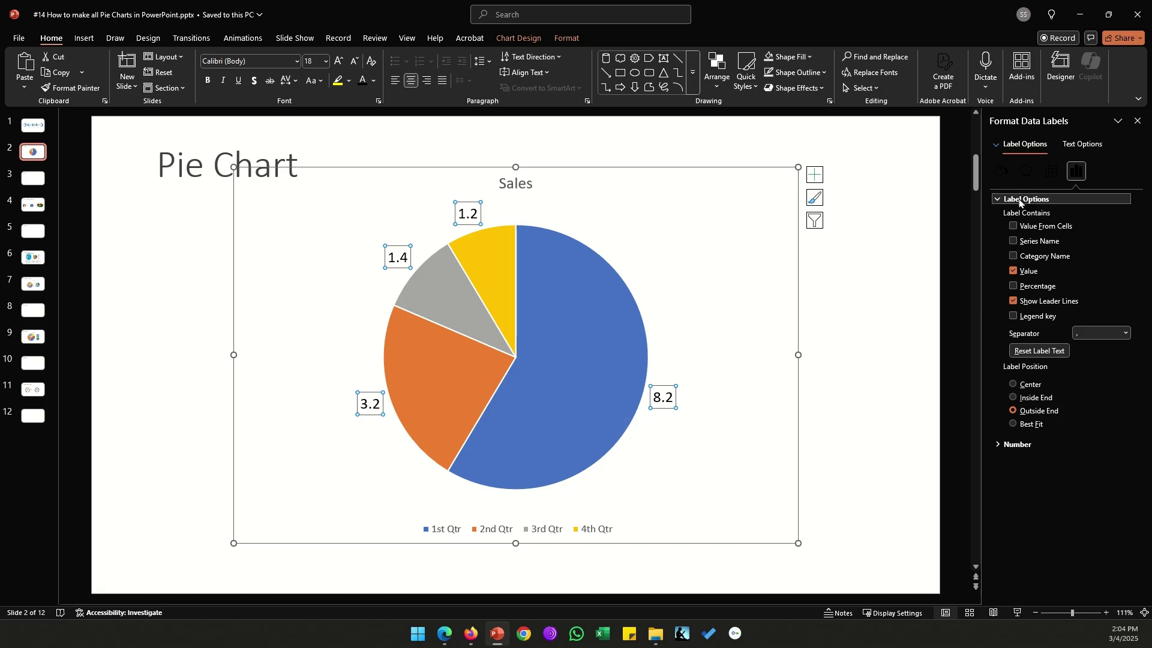
left_click(1013, 257)
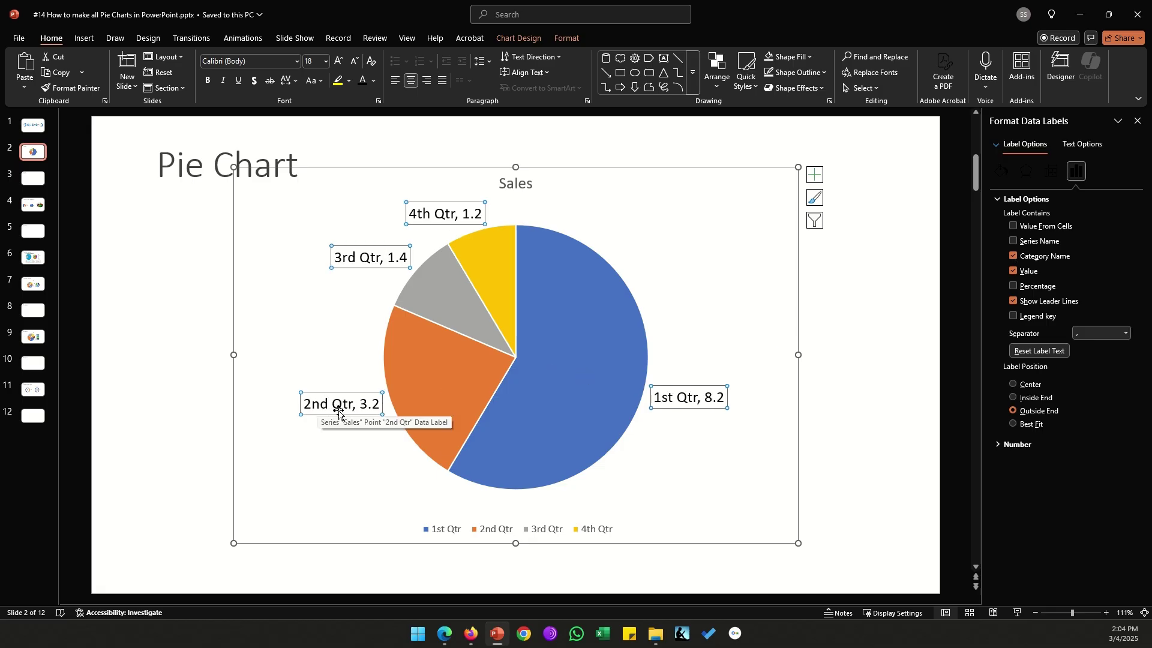
left_click(842, 345)
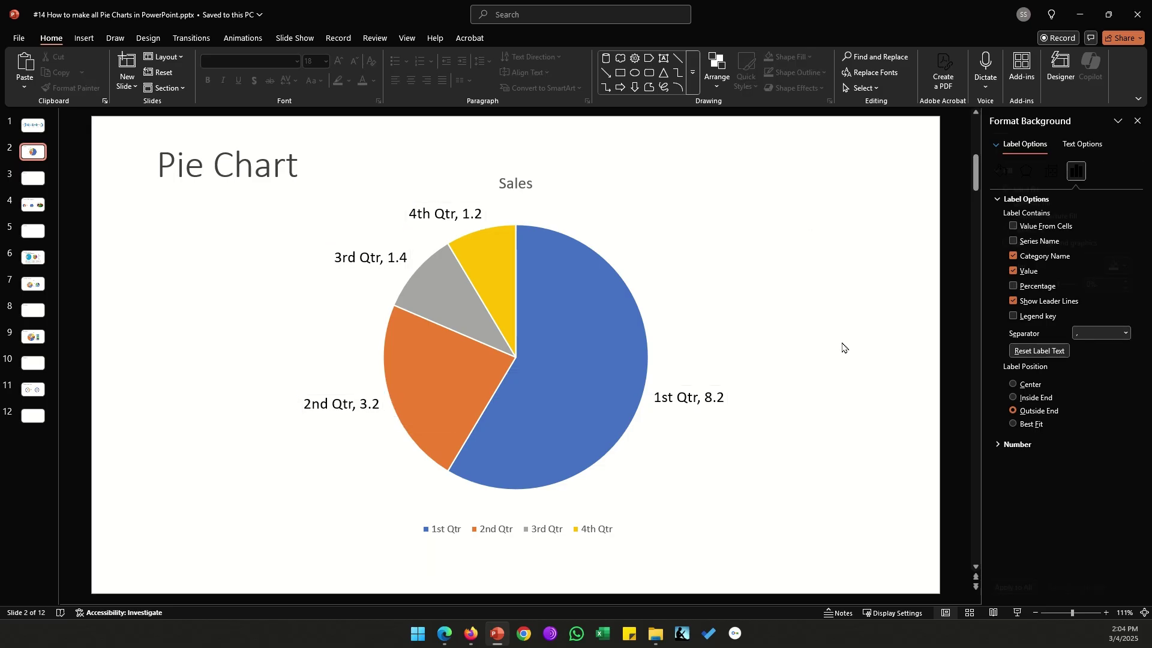
Remove the legend from the pie chart.
left_click(586, 529)
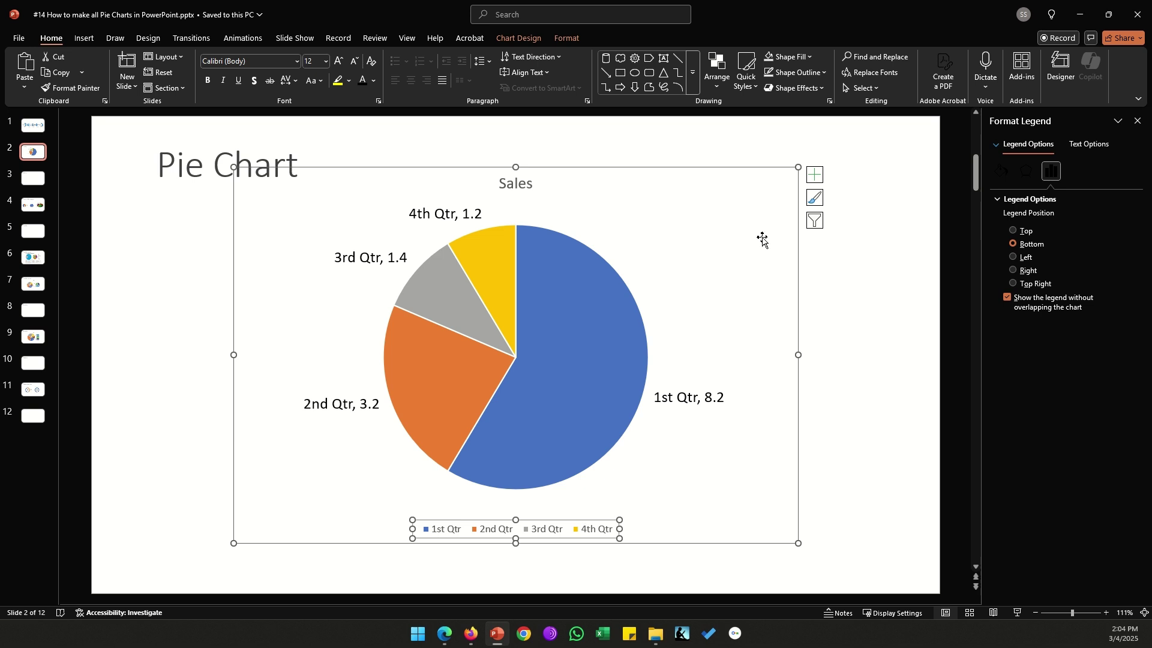
left_click(815, 176)
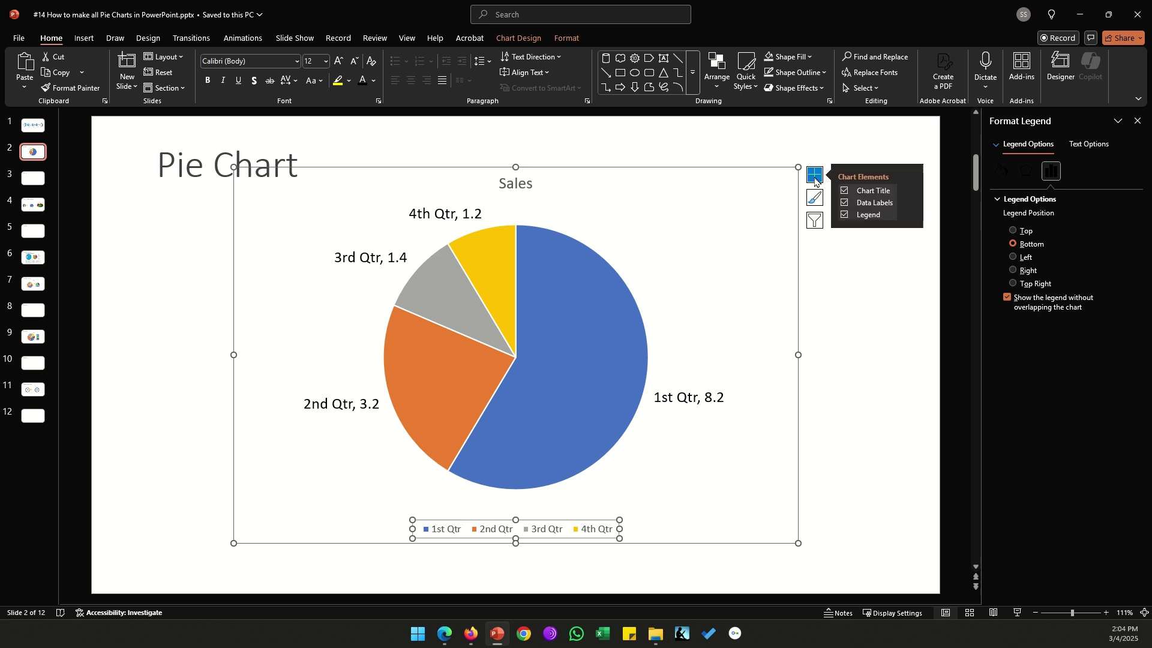
left_click(842, 219)
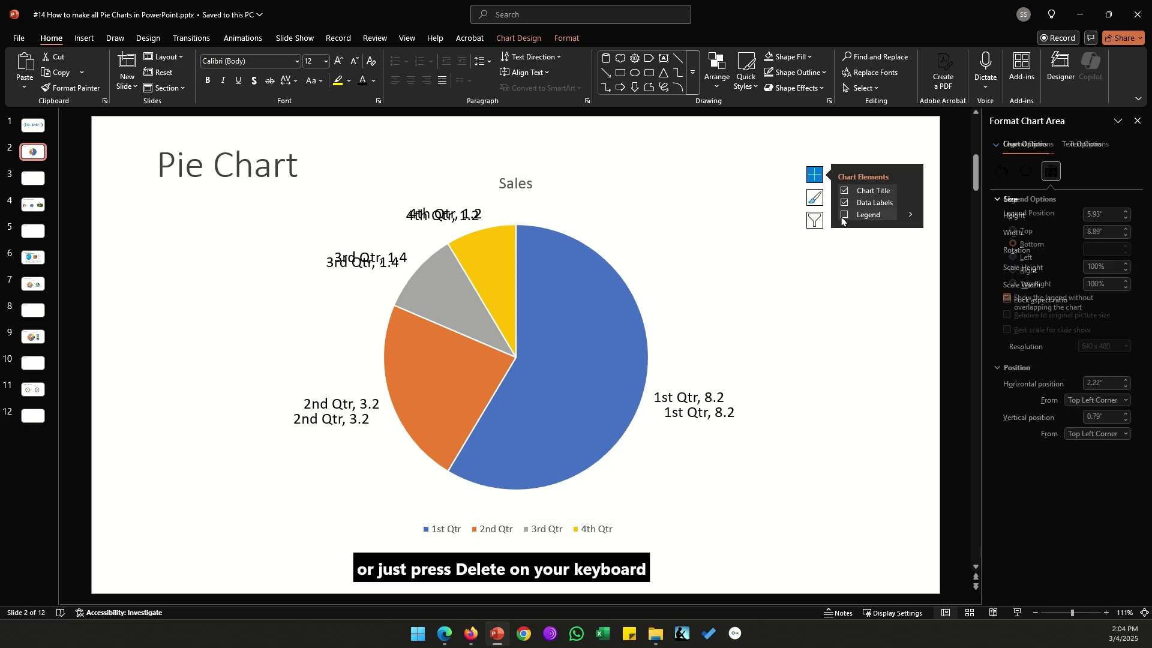
left_click(861, 311)
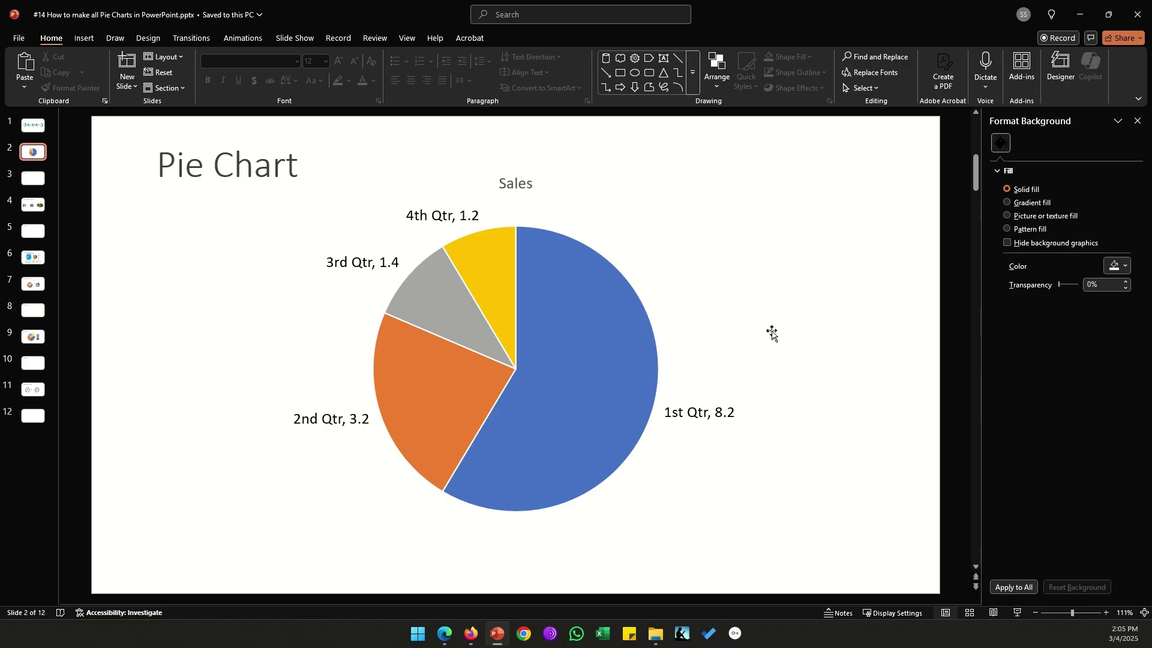
Shrink the whole pie chart slightly so it clears the slide title, and shift it toward the slide's middle.
left_click(664, 277)
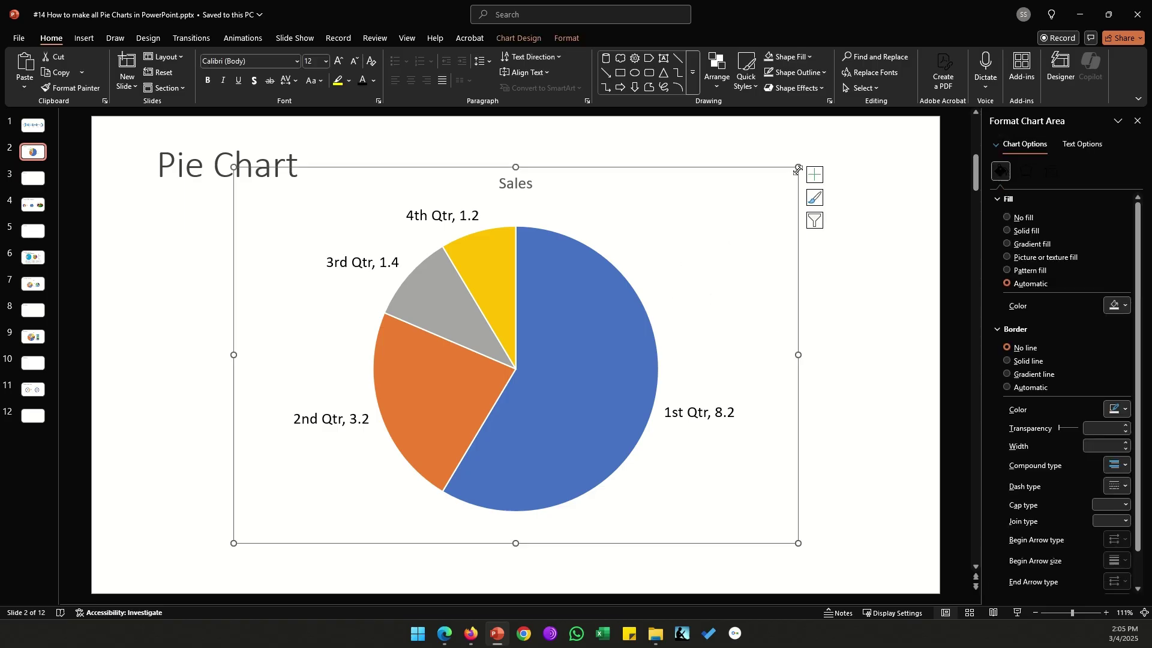
left_click_drag(798, 168, 750, 198)
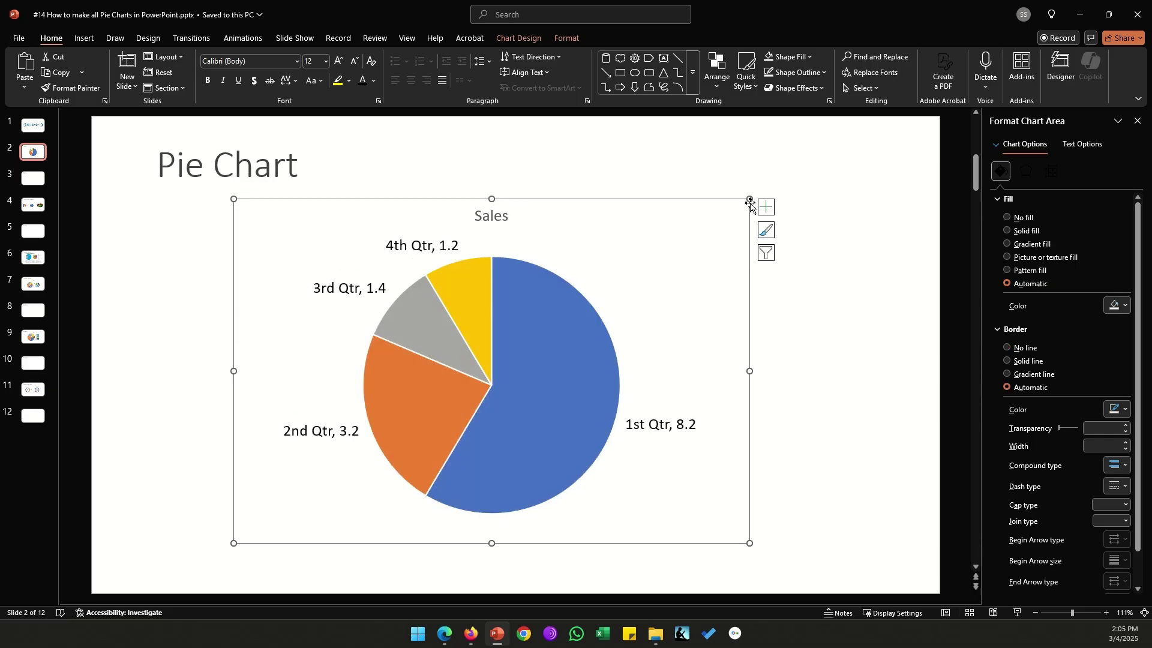
left_click_drag(751, 297, 784, 288)
Try enlarging the whole chart frame diagonally, and undo the resize.
left_click(630, 283)
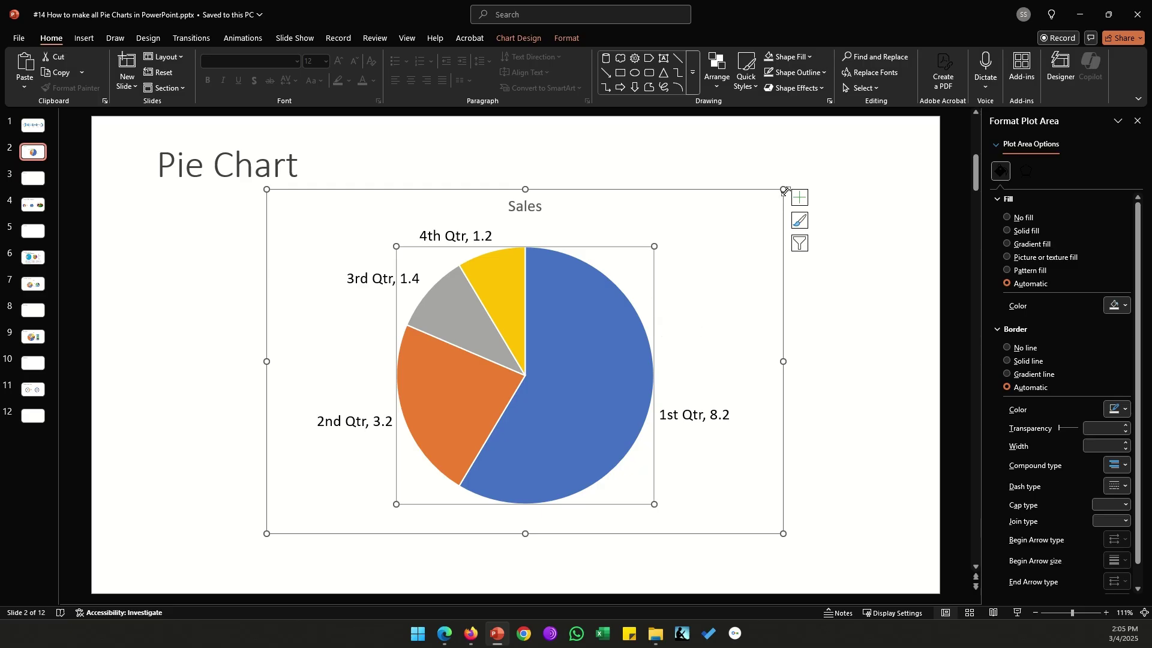
left_click_drag(785, 191, 826, 165)
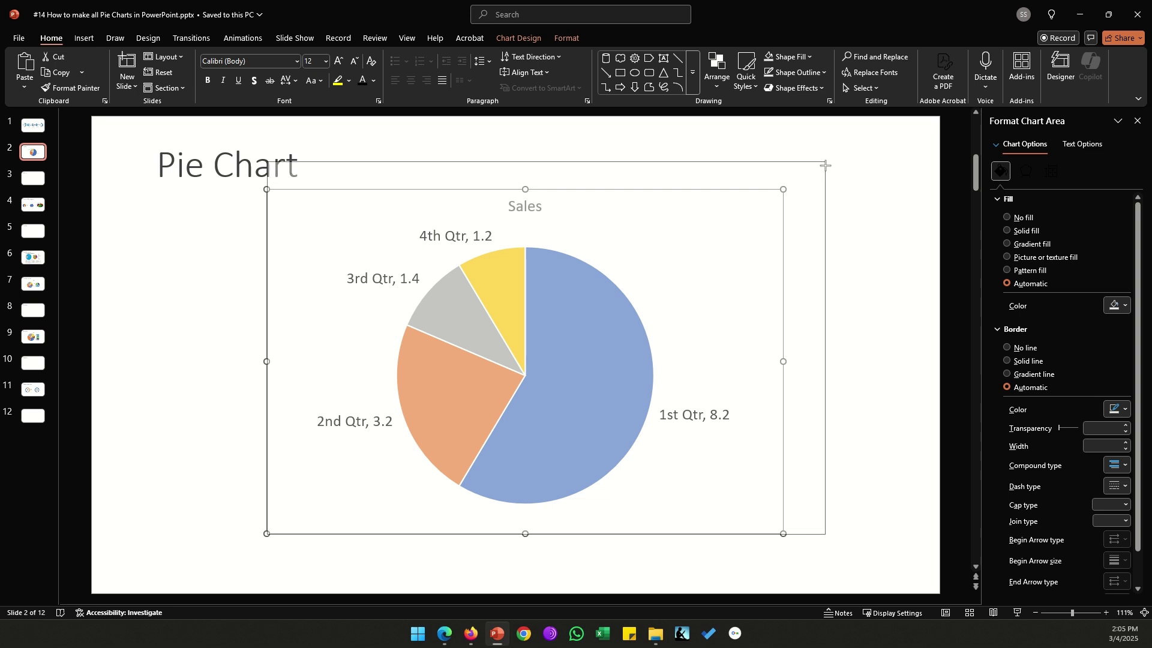
left_click_drag(826, 165, 825, 161)
key("ctrl+z")
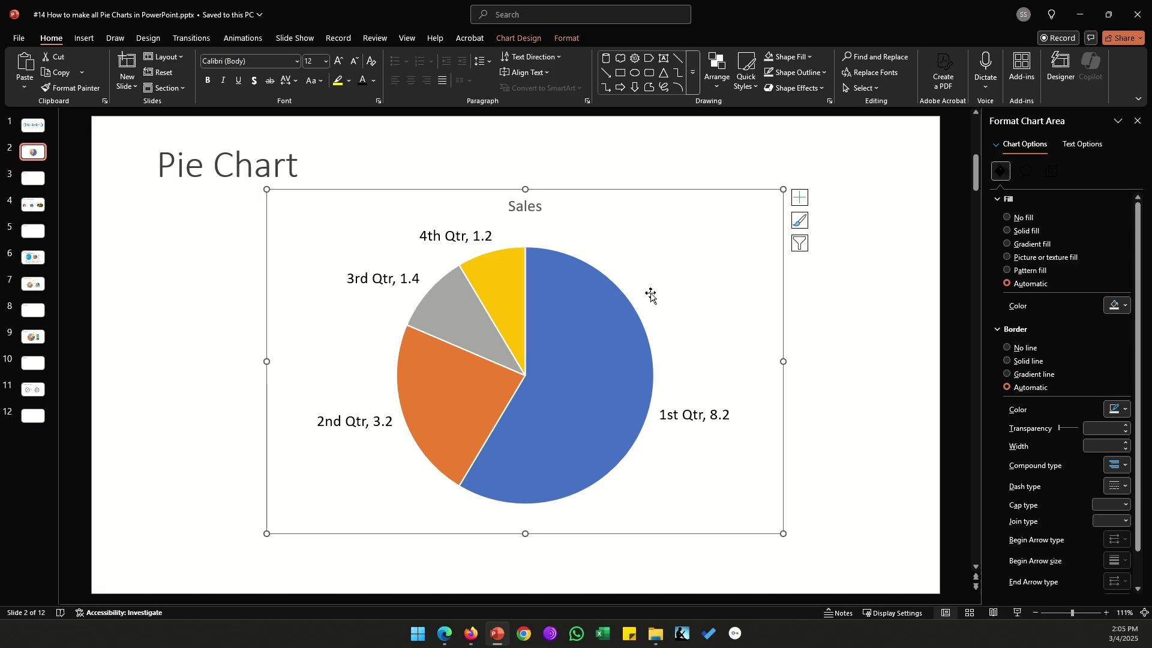
Try enlarging only the plot area inside the chart frame, and undo the resize.
left_click(651, 295)
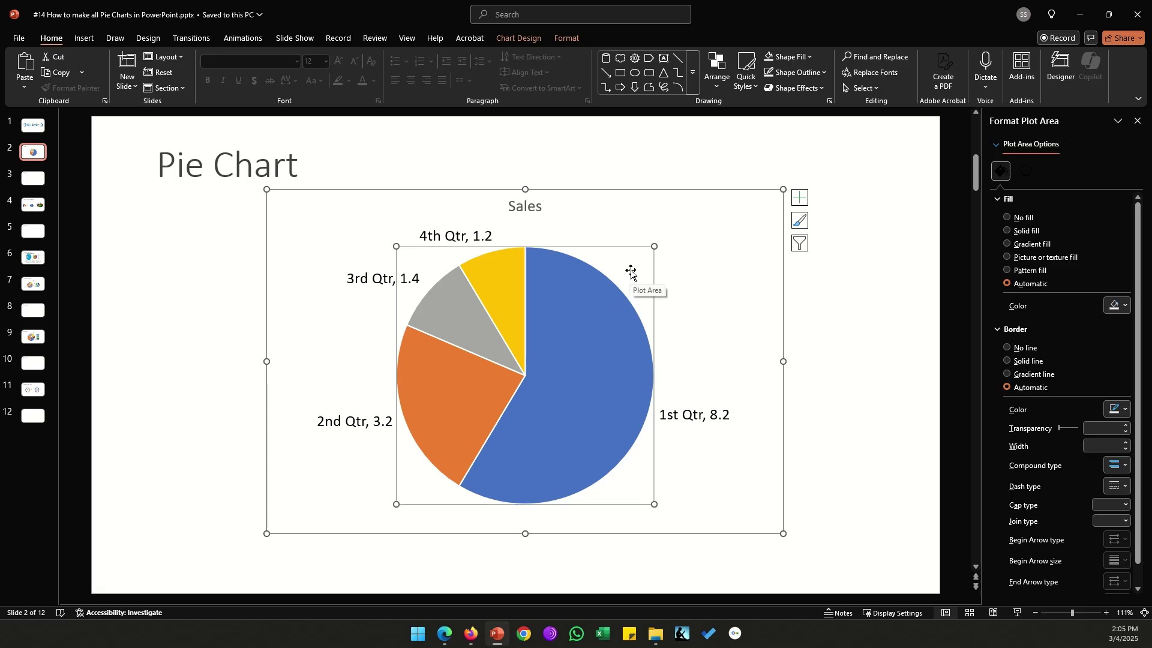
left_click_drag(654, 246, 678, 224)
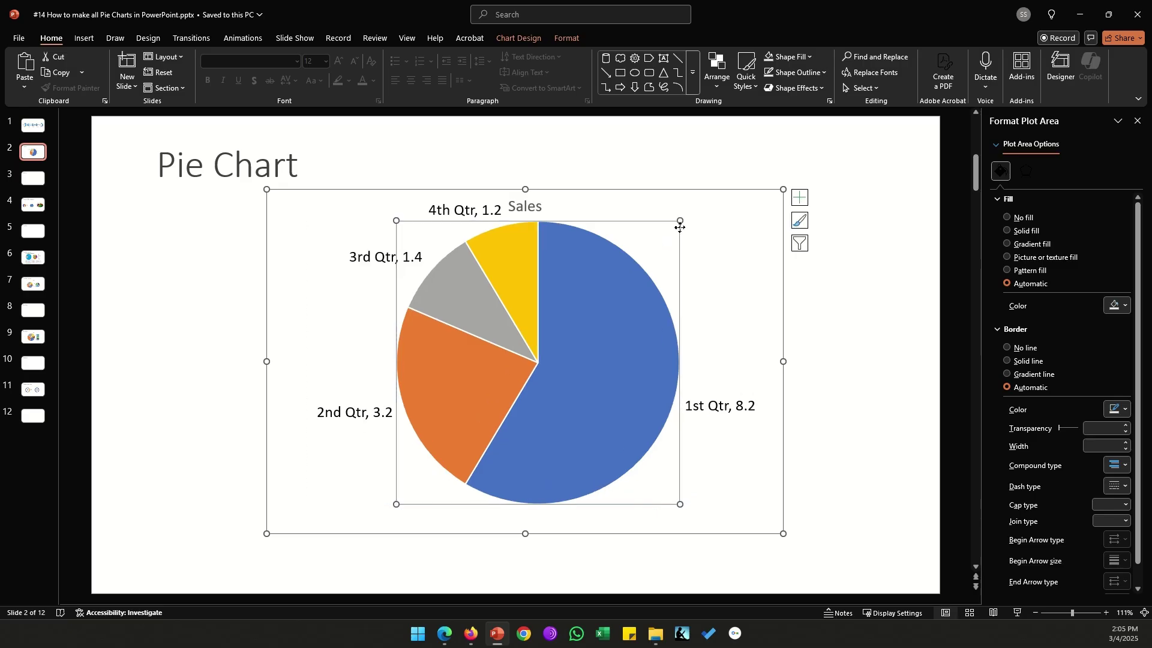
key("ctrl+z")
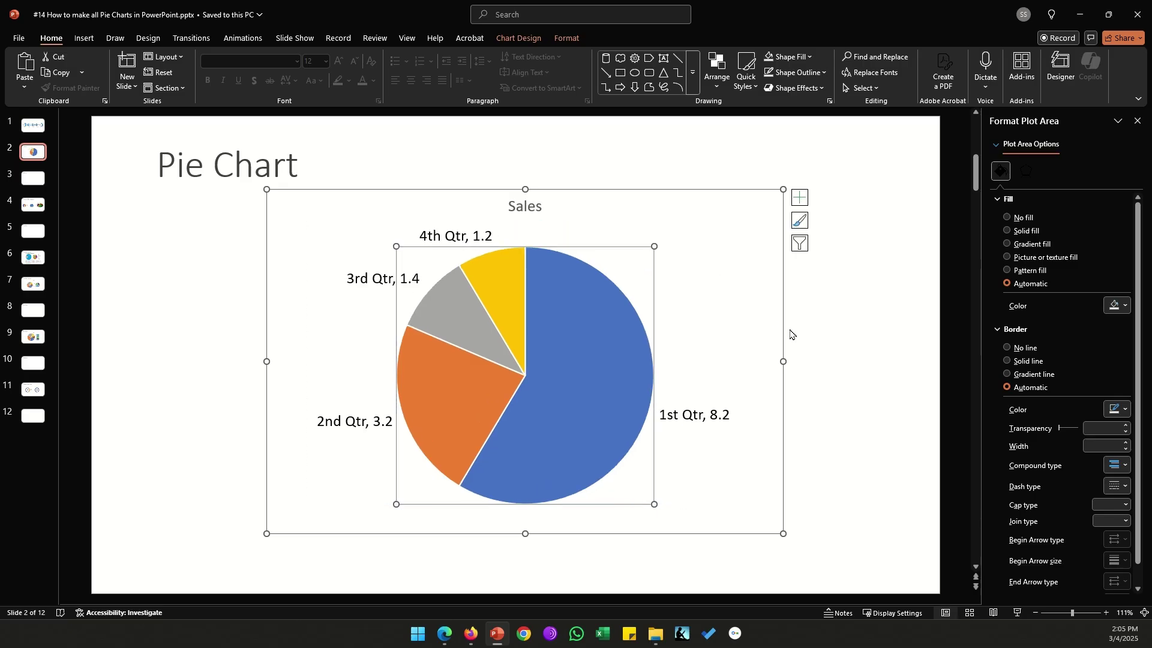
left_click(824, 334)
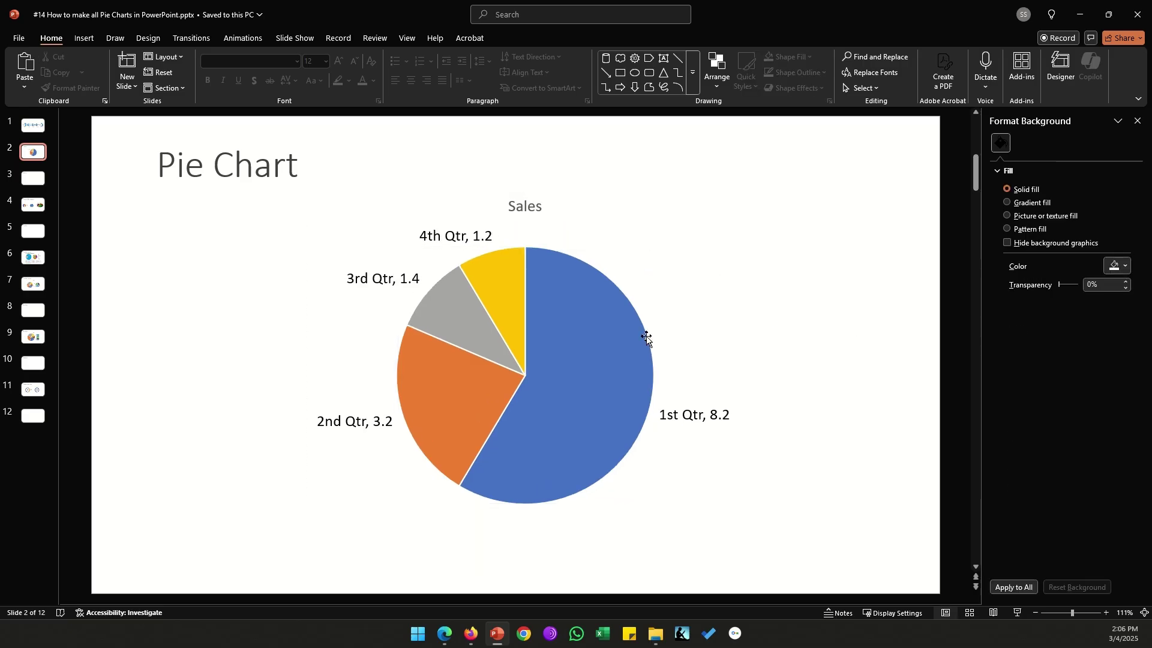
Rotate the pie by setting the angle of its first slice to 74°.
left_click(570, 329)
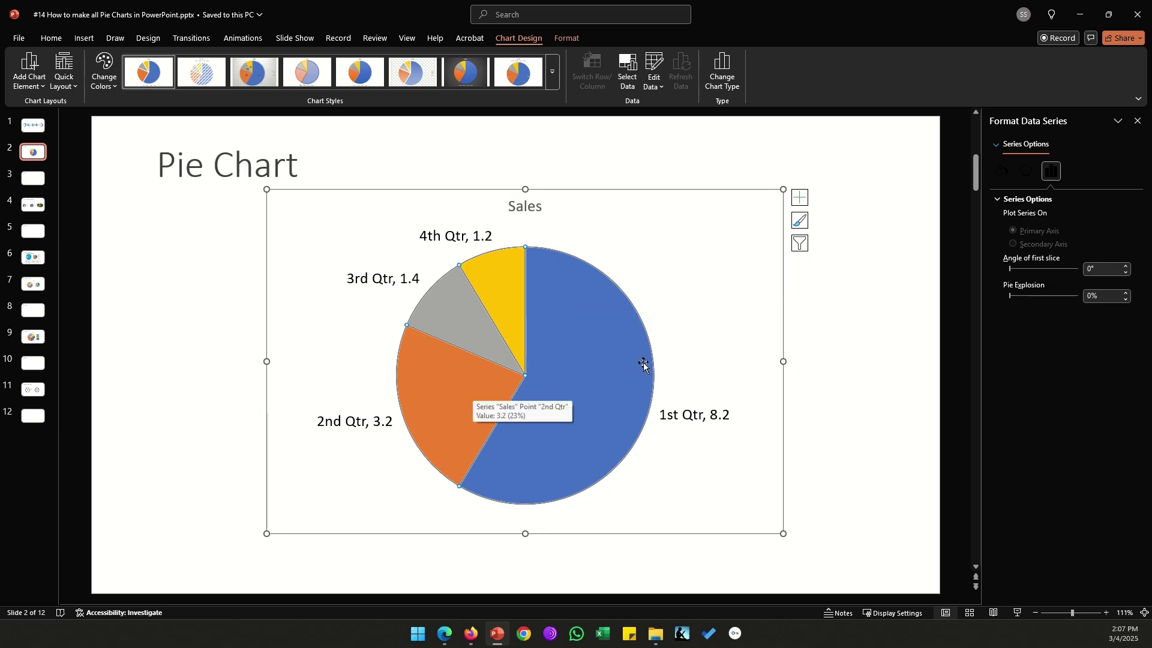
left_click_drag(1128, 268, 1128, 268)
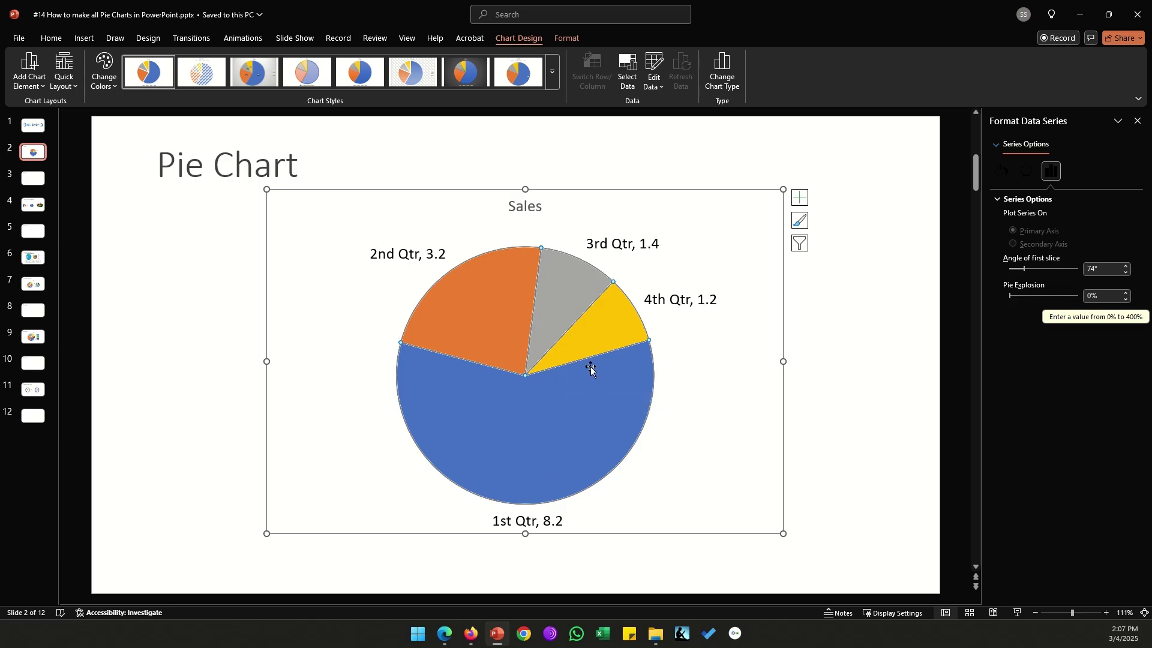
Separate all slices of the pie by setting the pie explosion to 10%.
left_click(1125, 295)
left_click(1126, 295)
left_click(1126, 295)
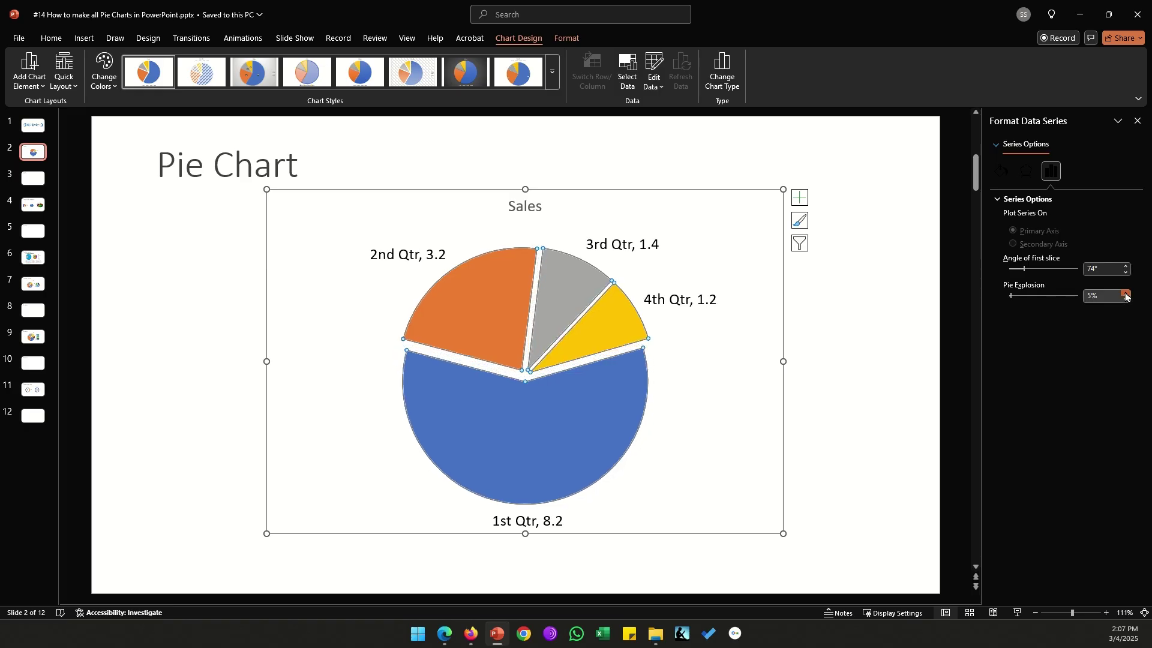
left_click(1125, 295)
left_click(1125, 294)
left_click(1126, 294)
left_click(1125, 295)
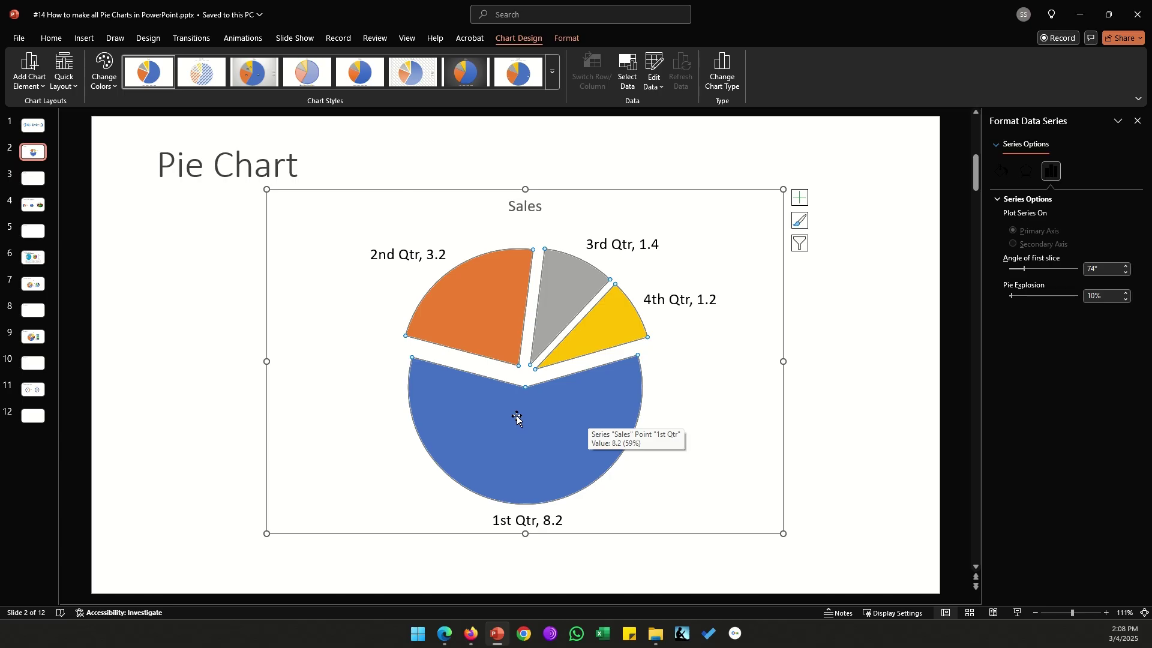
Bring the slices back together by setting the pie explosion to 0%.
left_click(1095, 296)
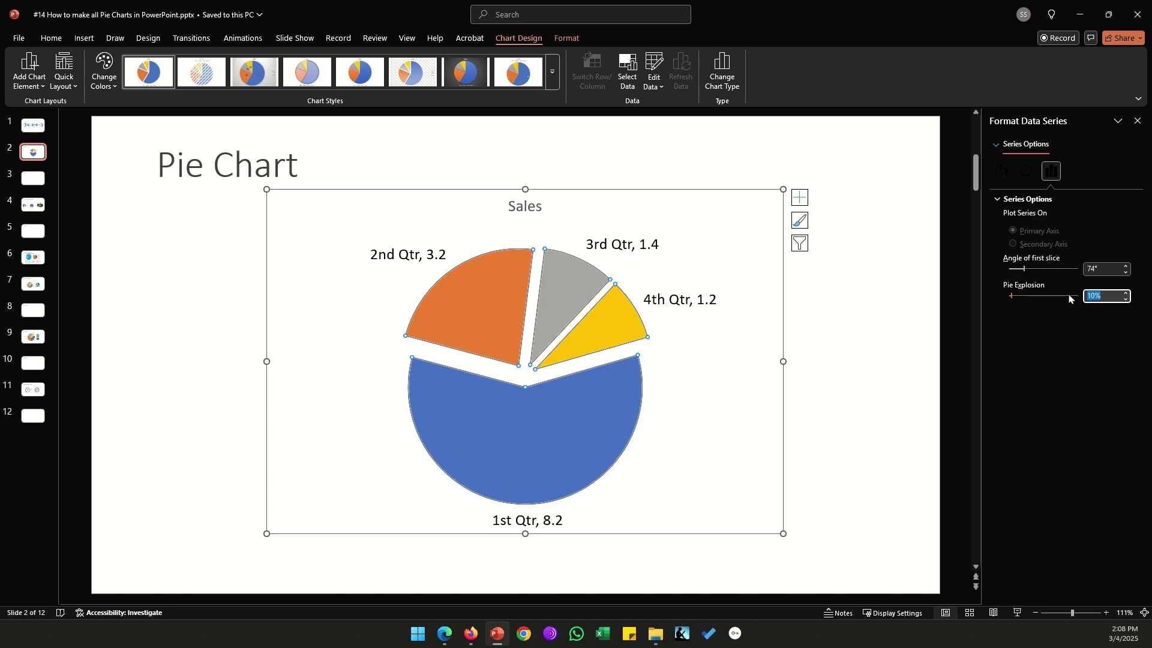
type("0")
key("Return")
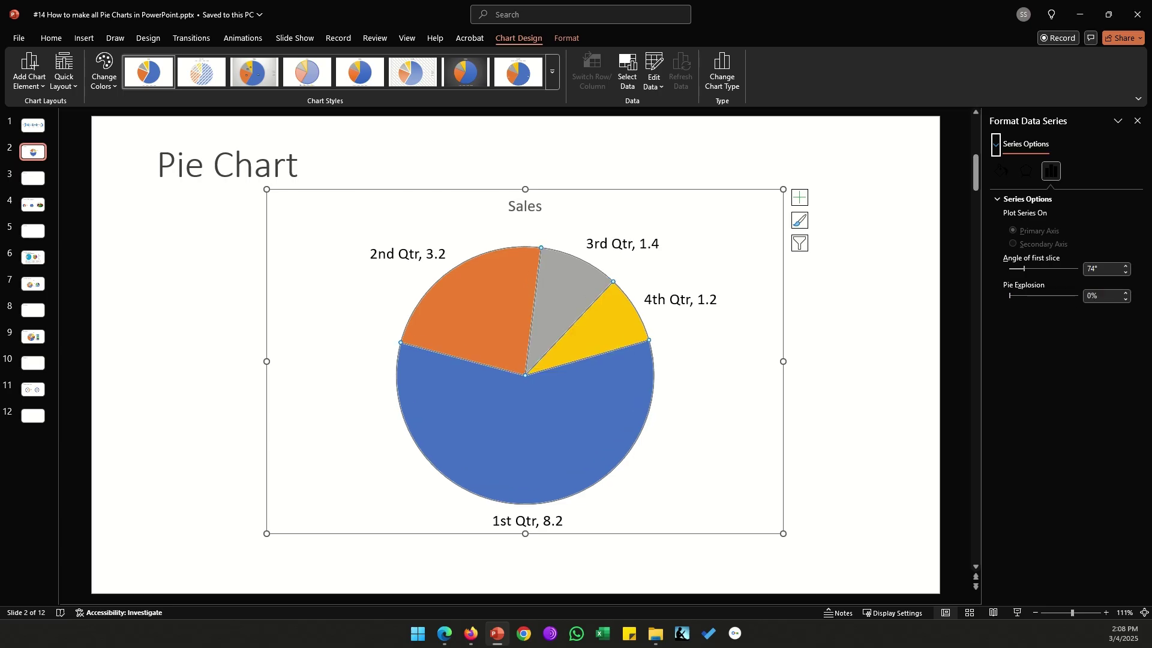
left_click(820, 372)
Pull only the yellow 4th Qtr slice slightly outward from the rest of the pie.
mouse_move(618, 325)
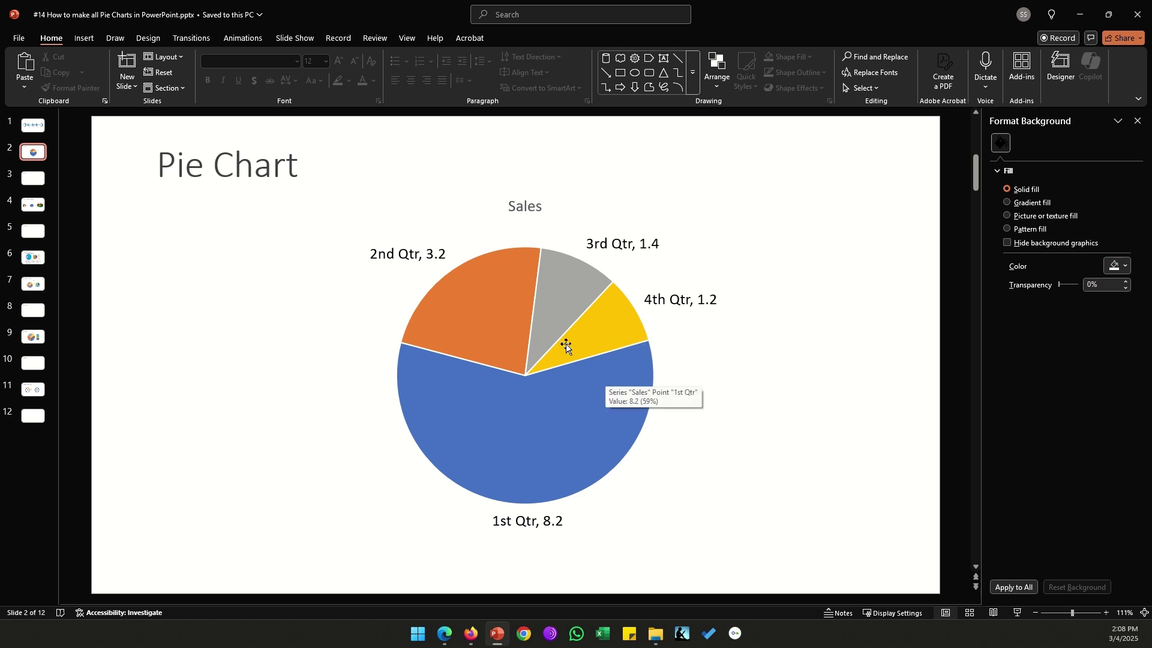
left_click(601, 327)
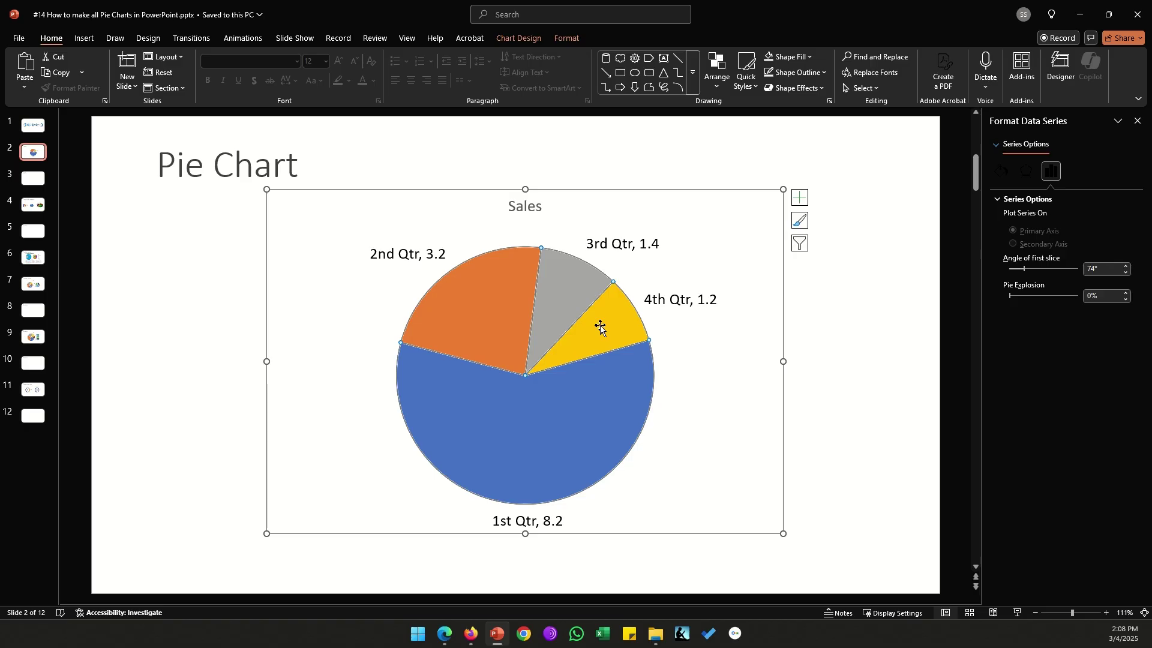
left_click(600, 327)
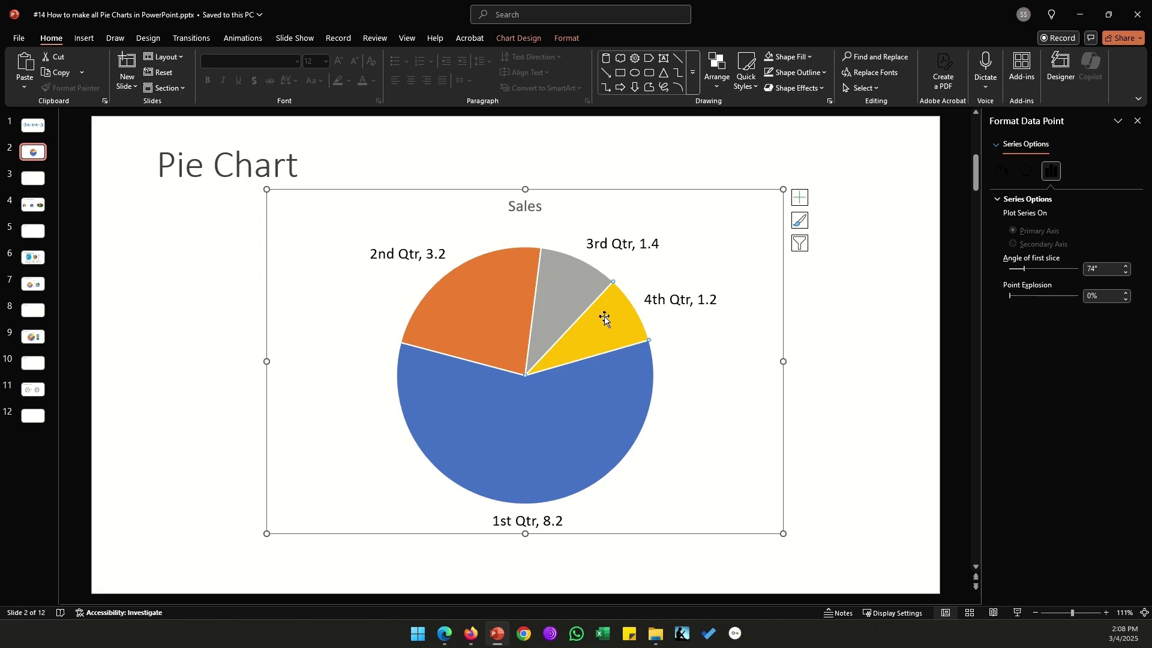
left_click_drag(604, 316, 624, 310)
left_click(874, 361)
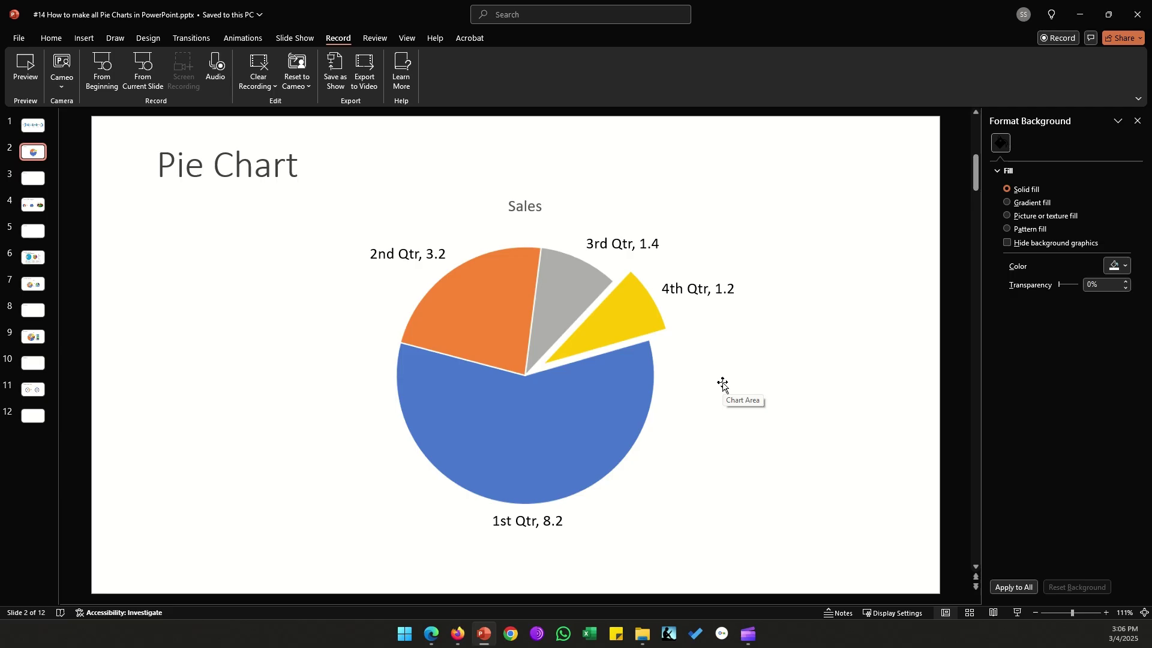
Open the formatting options for the pie chart's data labels.
right_click(610, 391)
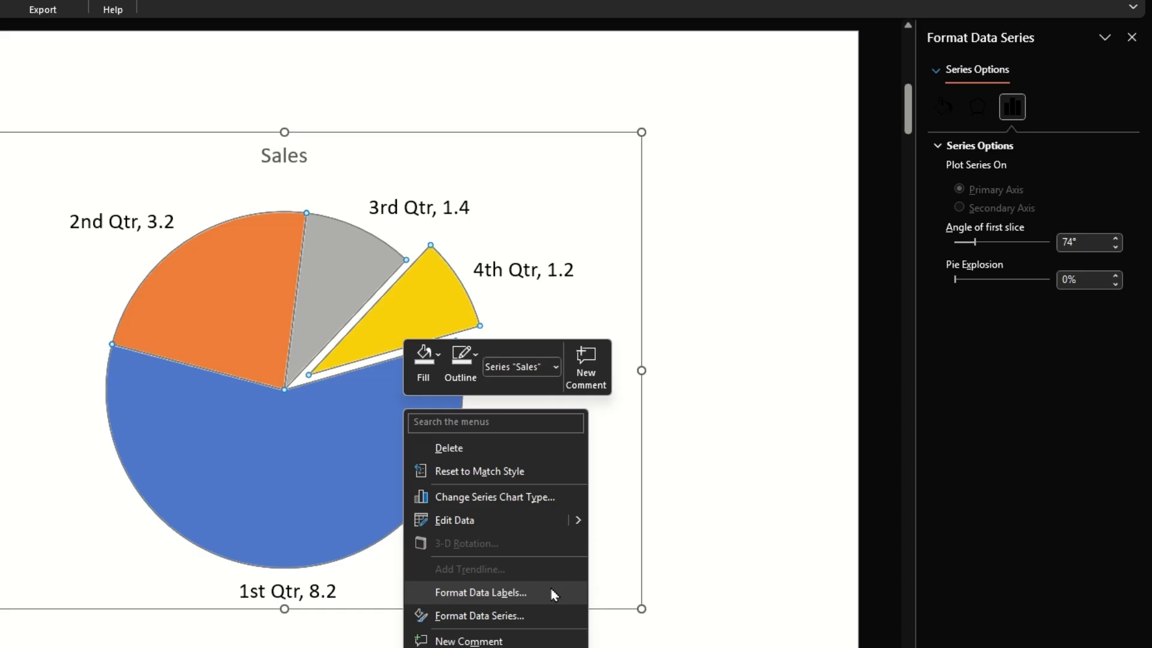
left_click(666, 493)
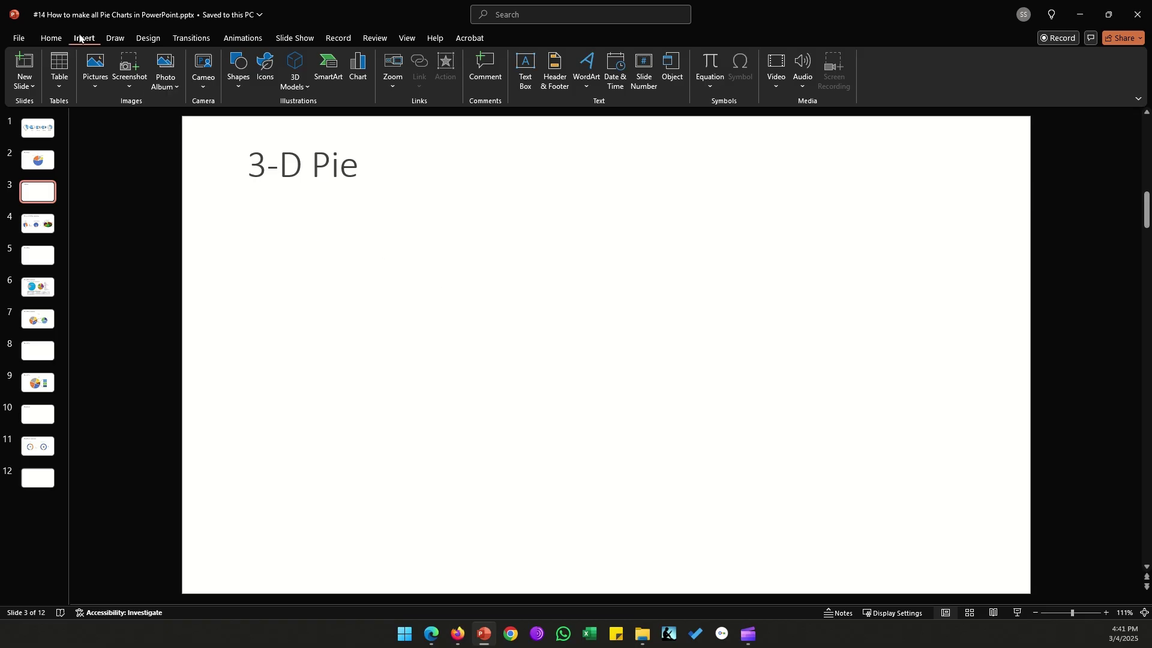
Insert a 3-D Pie chart on the slide titled 3-D Pie.
left_click(358, 67)
left_click(420, 243)
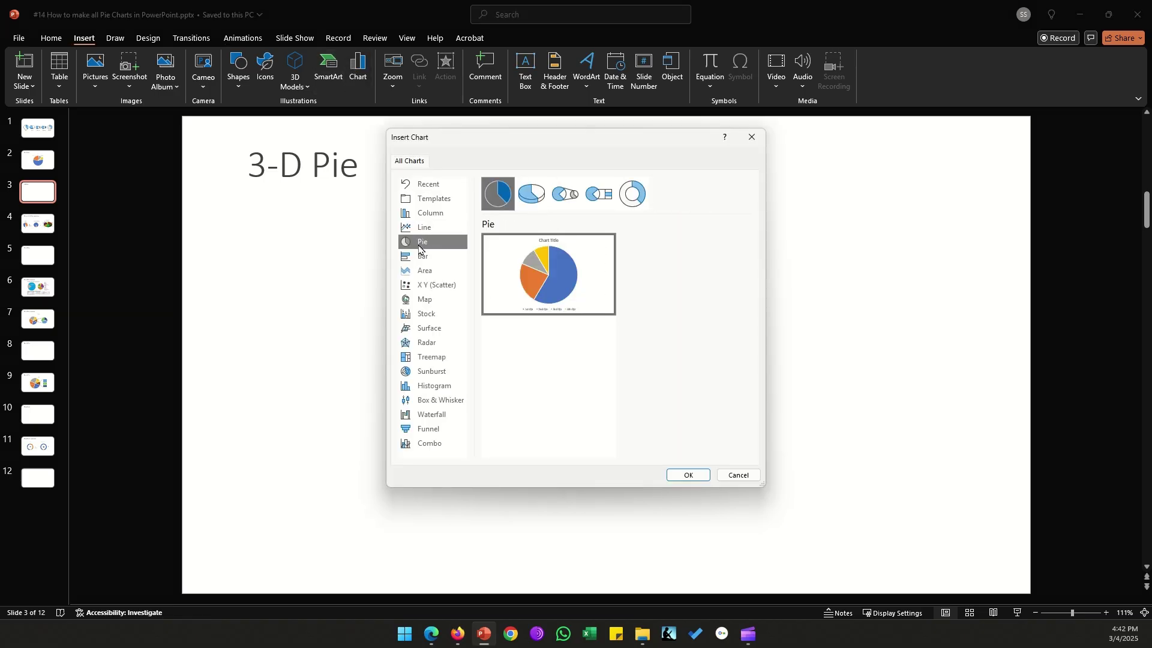
left_click(531, 203)
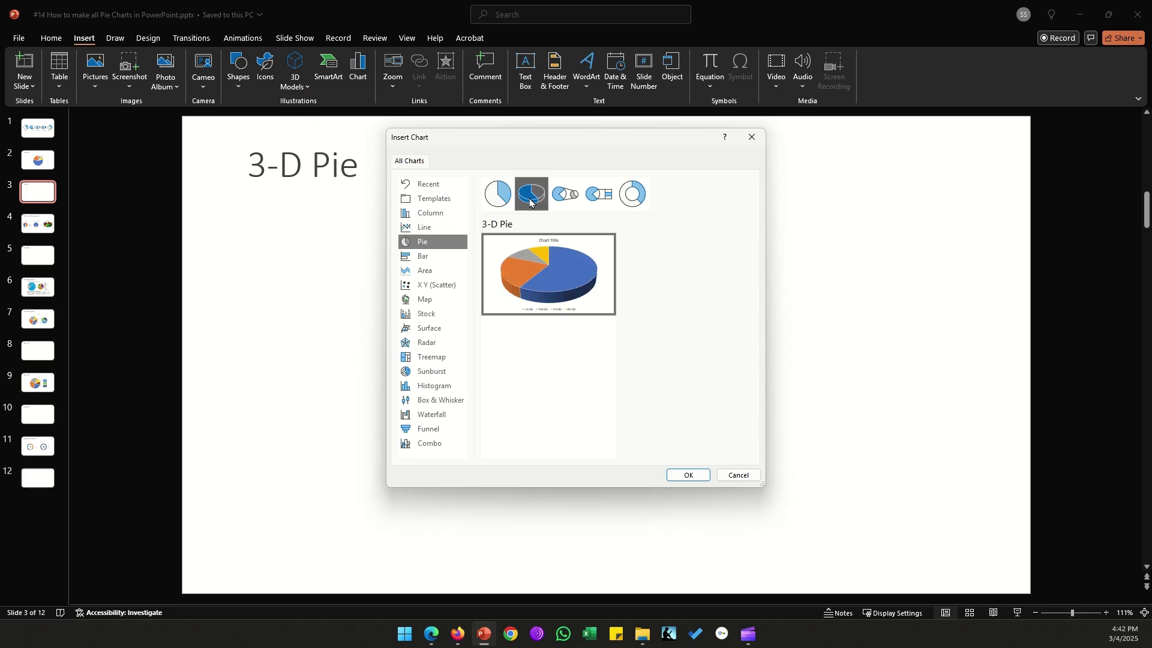
left_click(686, 475)
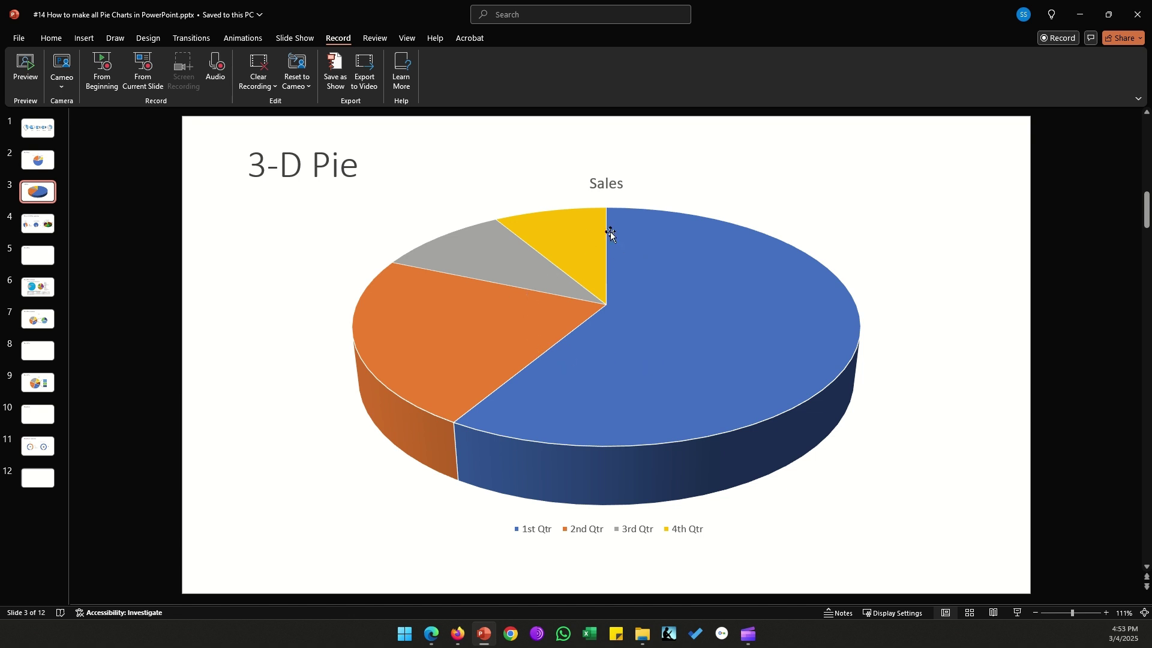
Open the material choices in the 3-D format settings of the 3-D pie's data series.
double_click(682, 292)
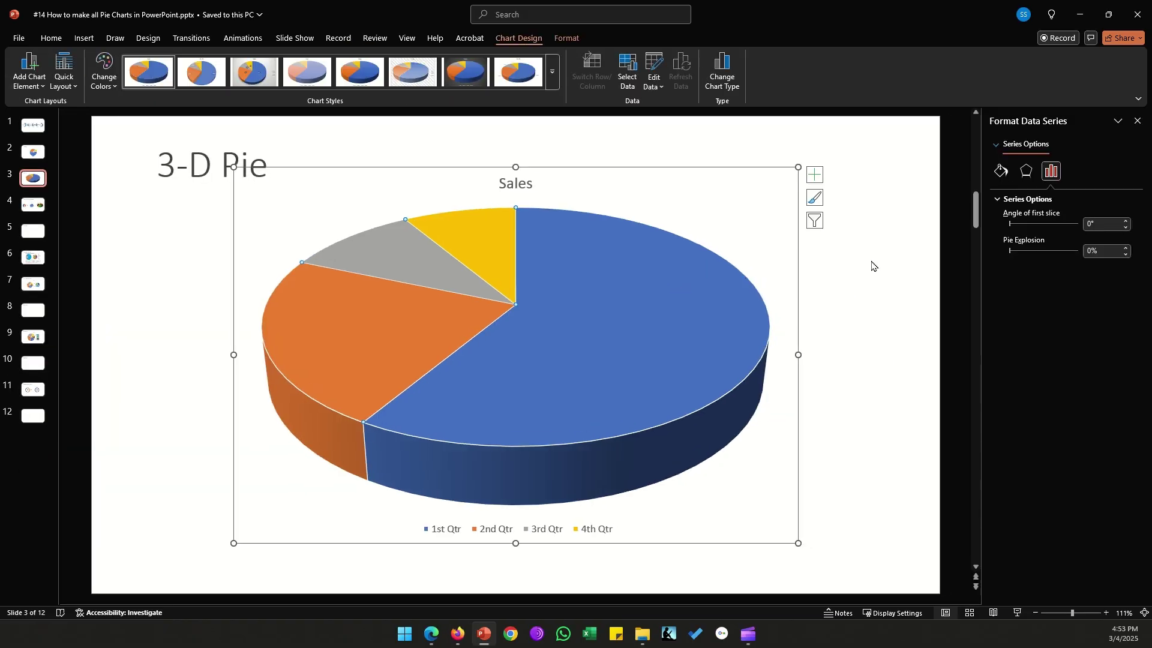
left_click(1025, 173)
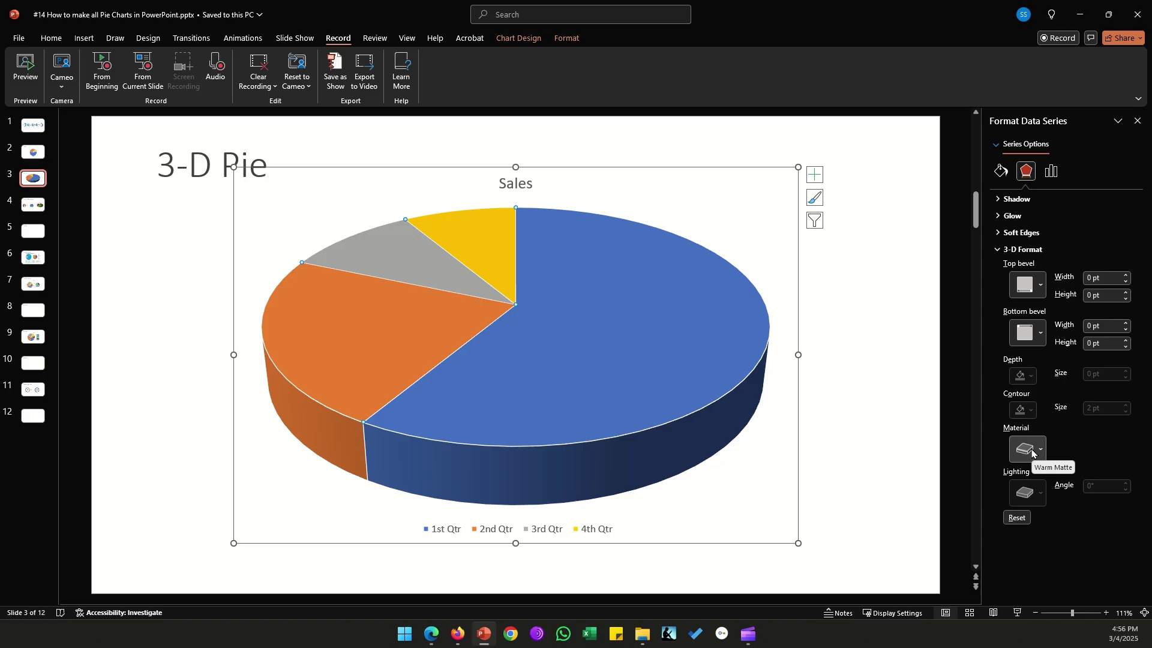
left_click(1032, 454)
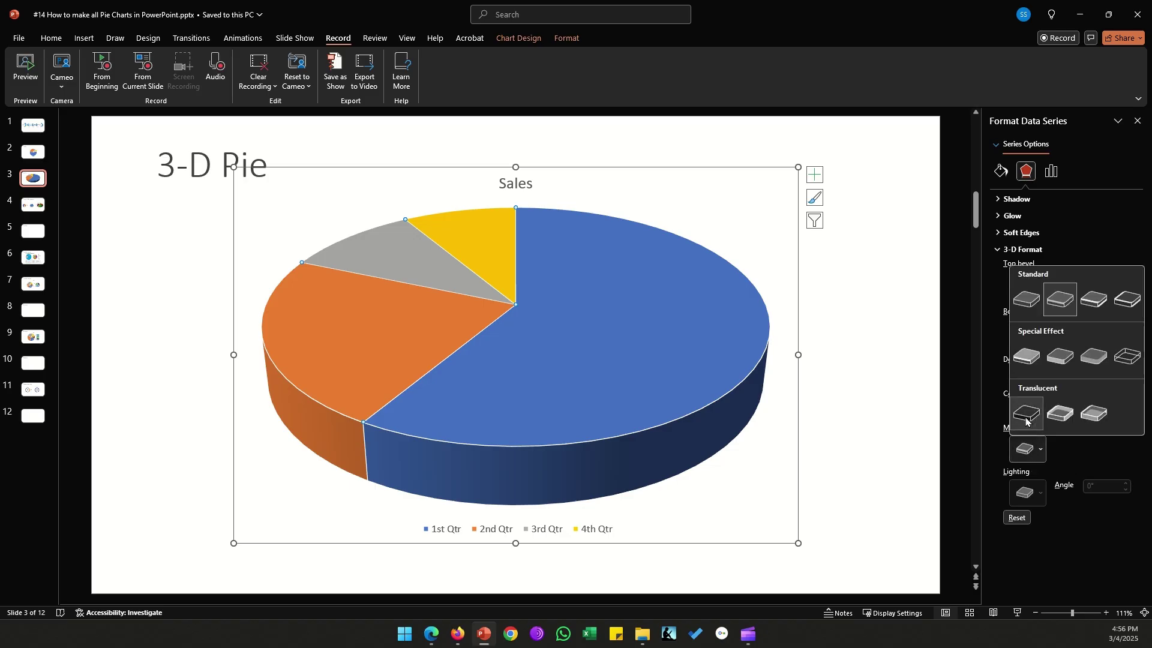
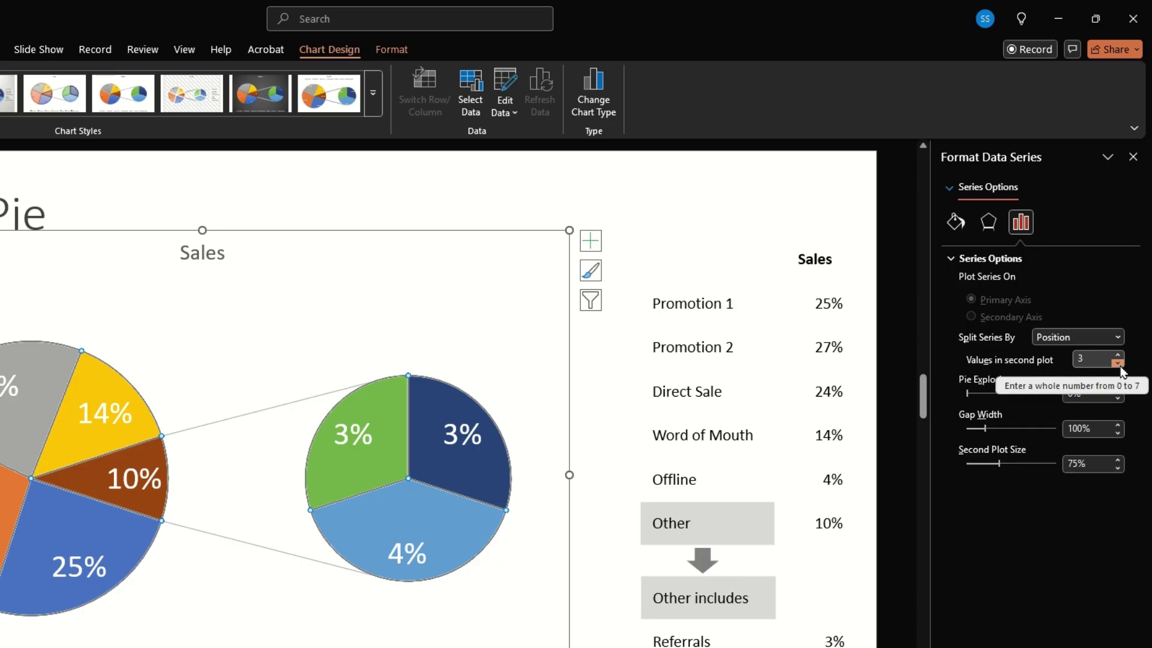
Set the second plot to 2 values and color the data labels of the Offline and combined Other slices black.
left_click(1117, 363)
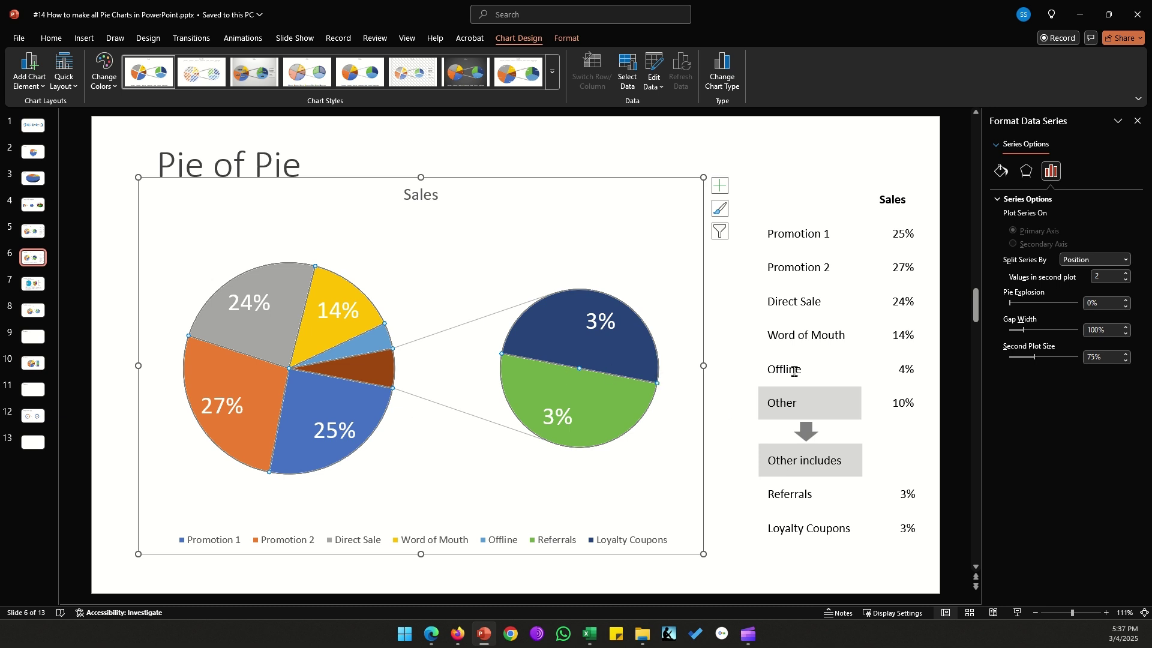
mouse_move(370, 342)
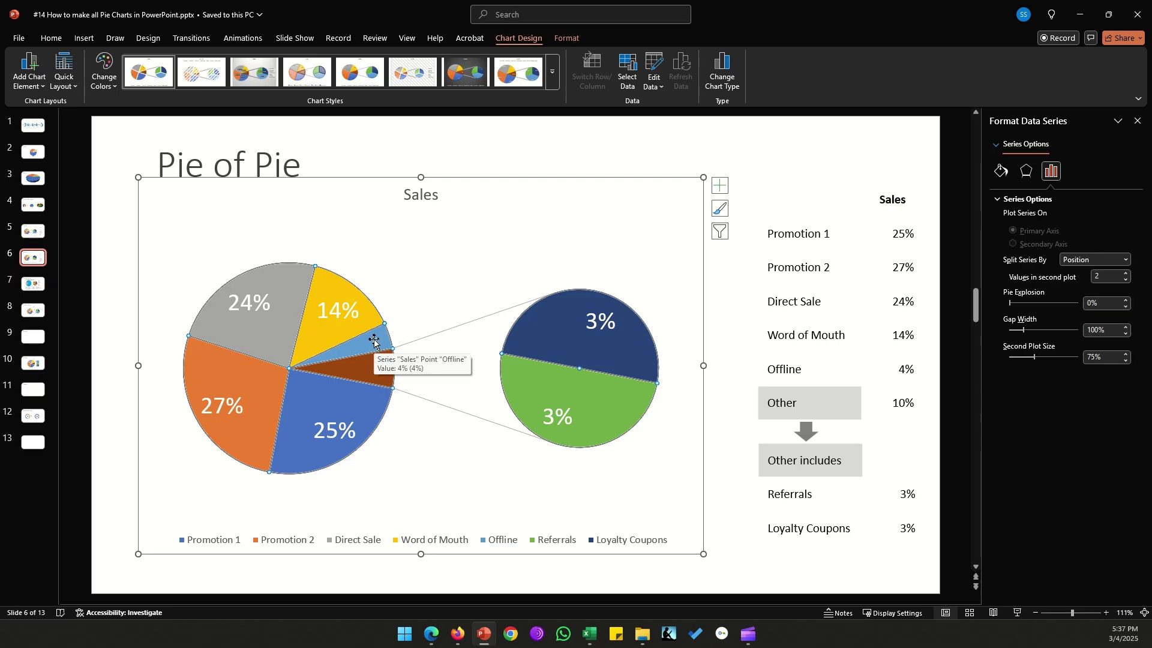
left_click(406, 324)
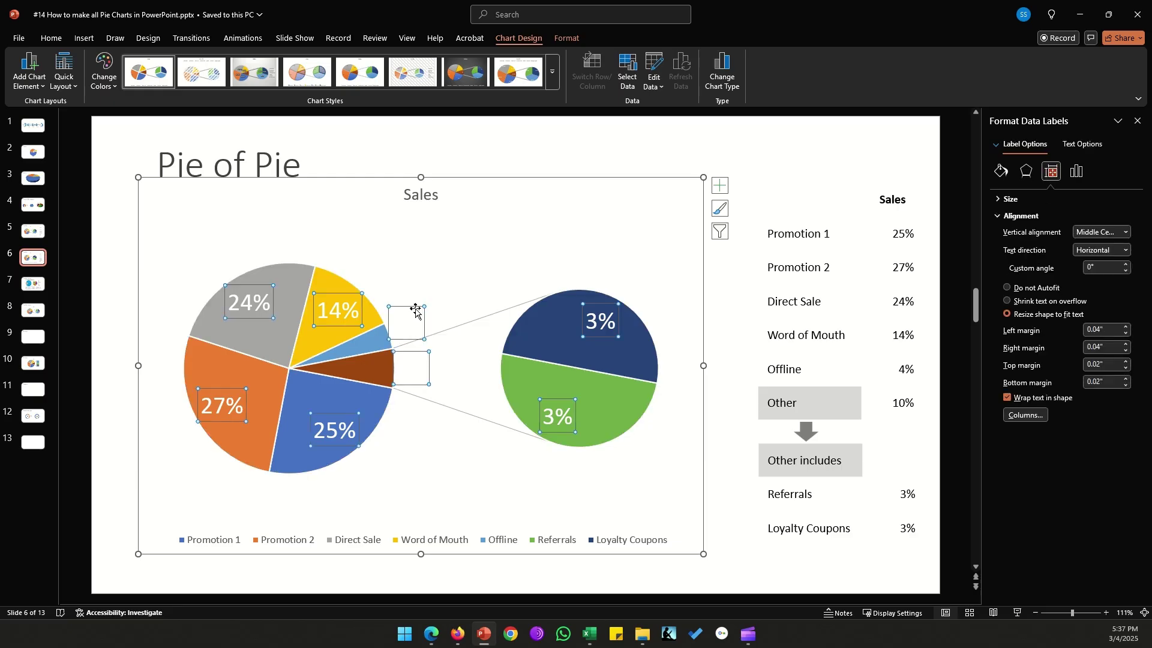
left_click(416, 312)
left_click(51, 38)
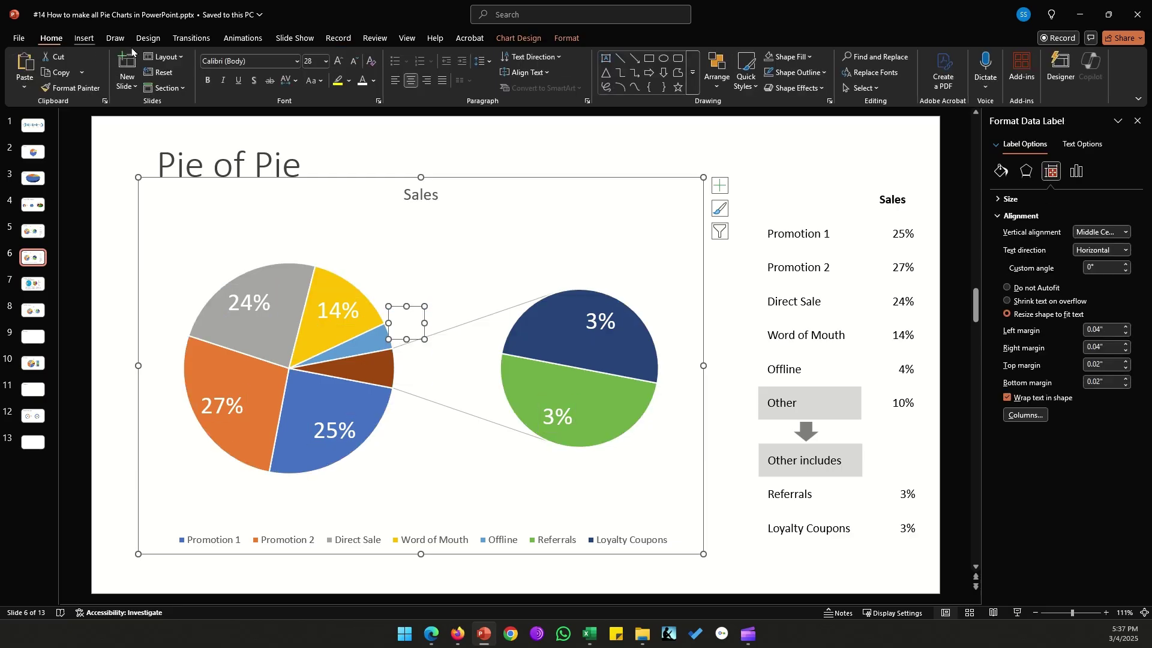
left_click(373, 81)
left_click(380, 142)
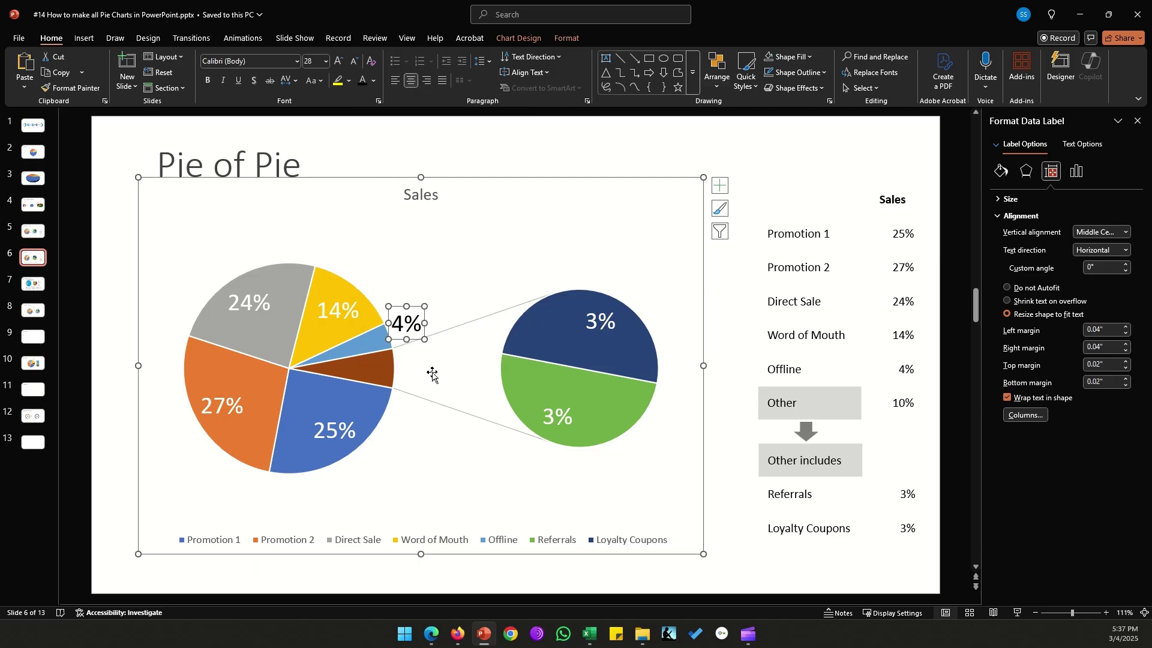
left_click(408, 368)
key("F4")
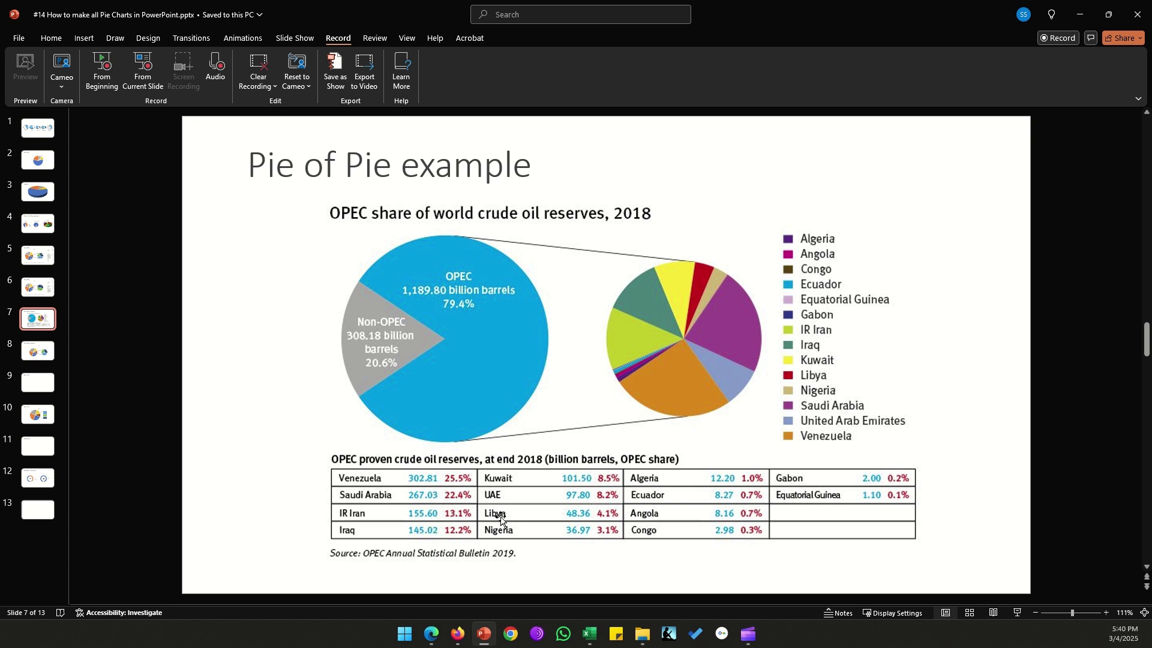
Insert a Bar of Pie chart on the slide titled Bar of Pie.
scroll(814, 521, "down", 2)
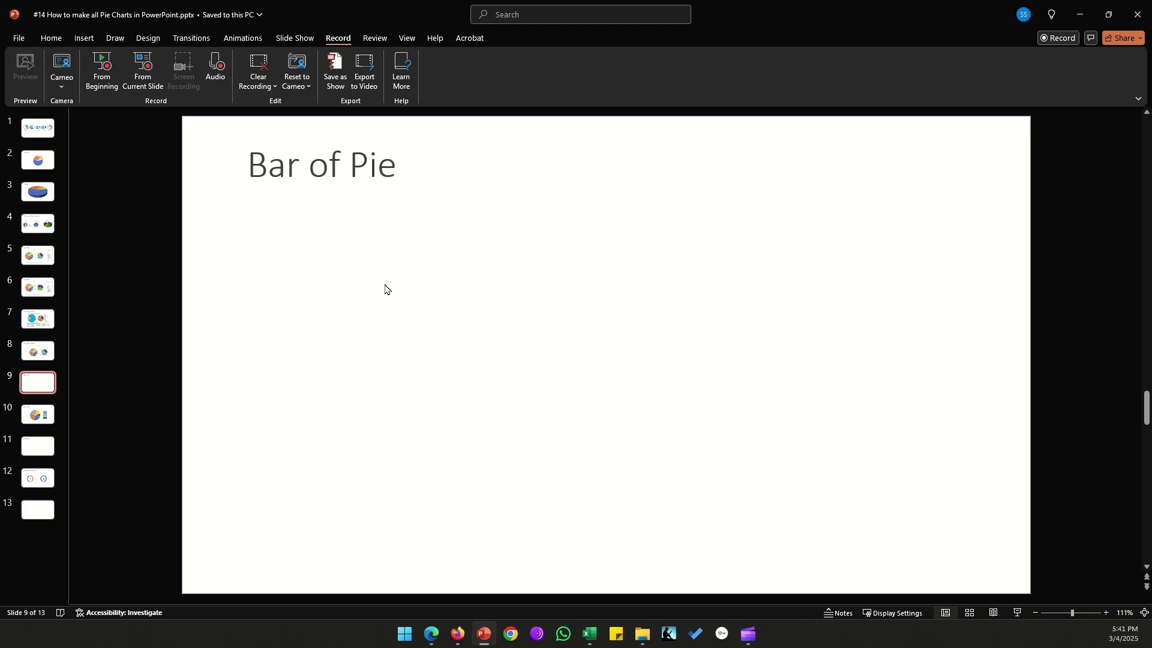
left_click(84, 38)
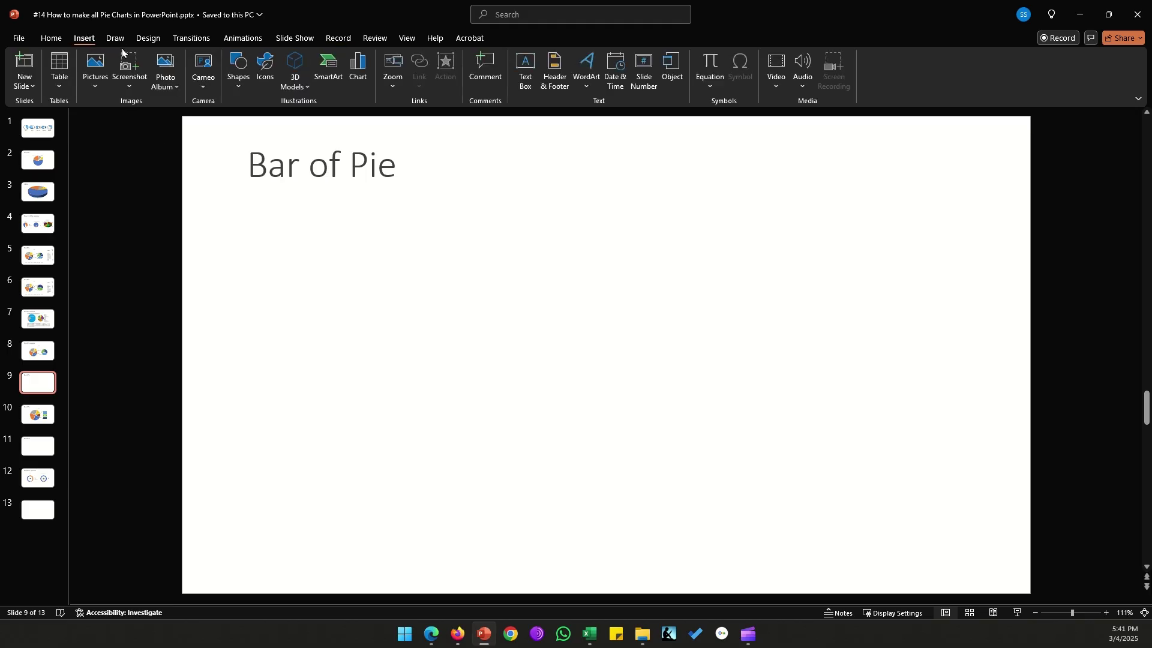
left_click(359, 77)
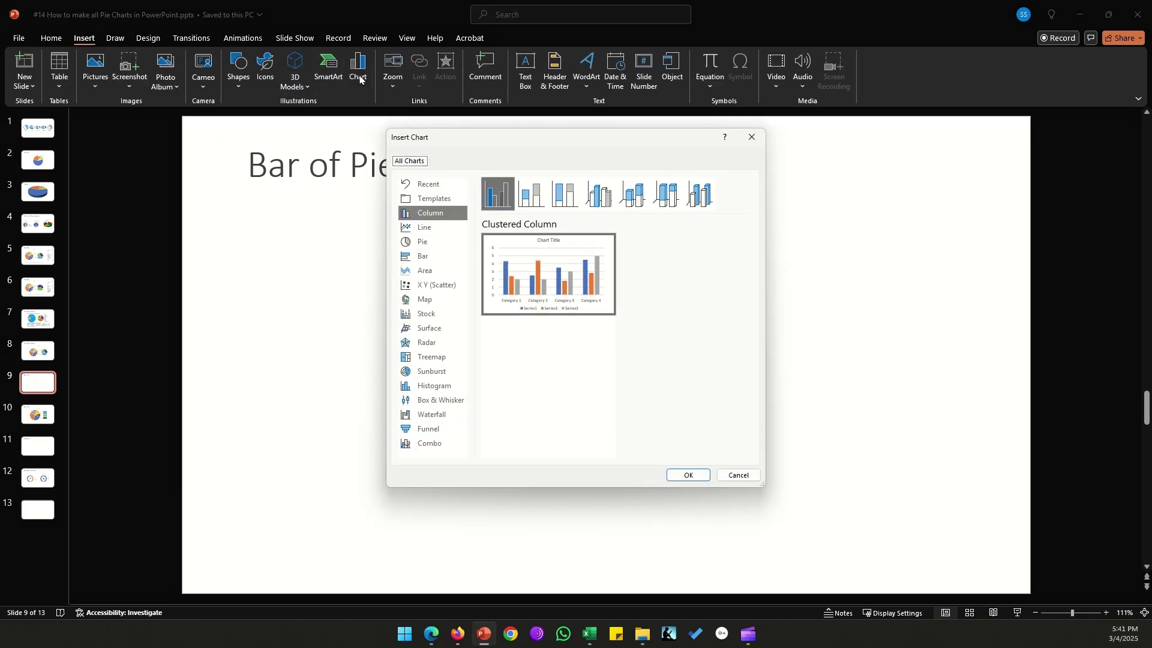
left_click(423, 241)
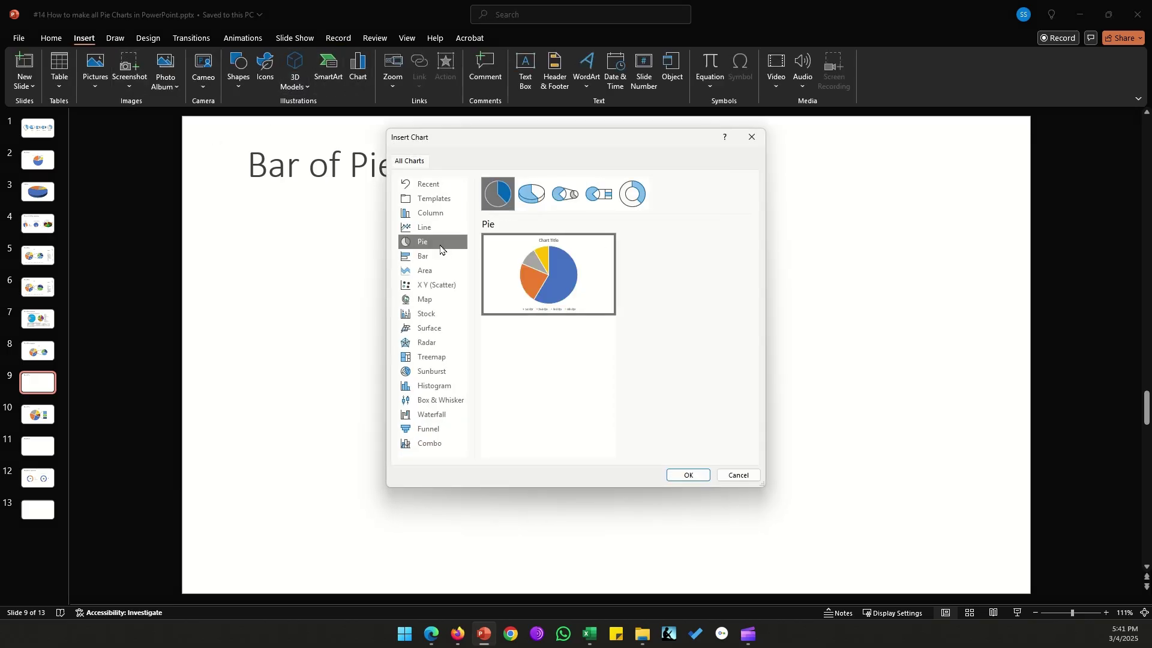
left_click(601, 207)
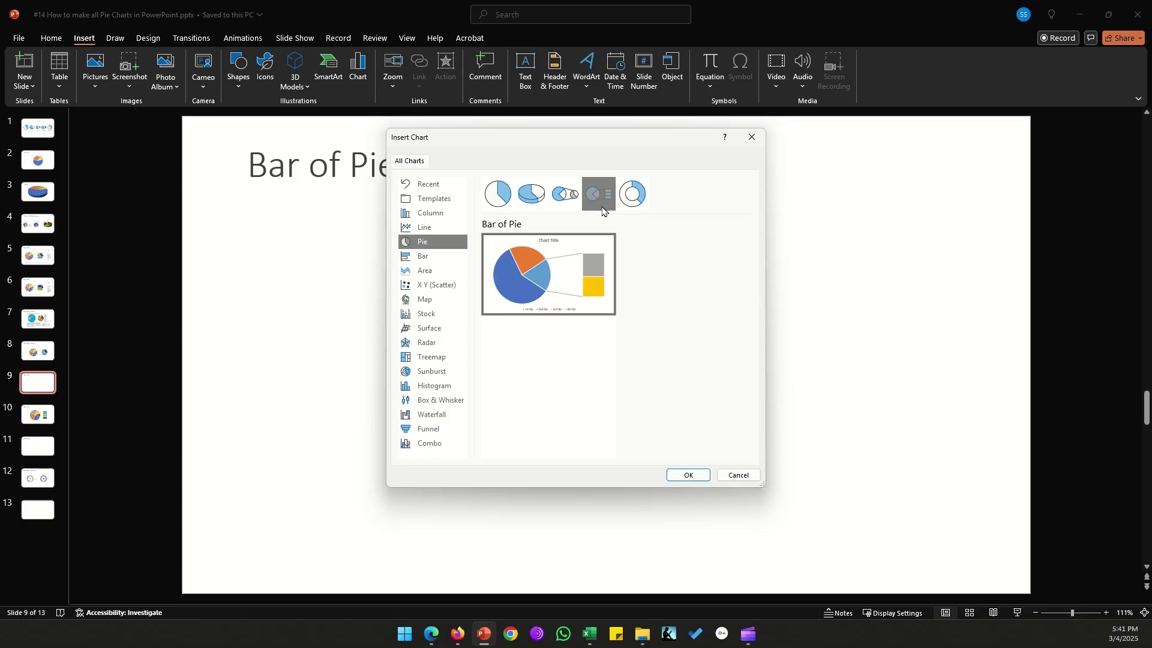
left_click(678, 474)
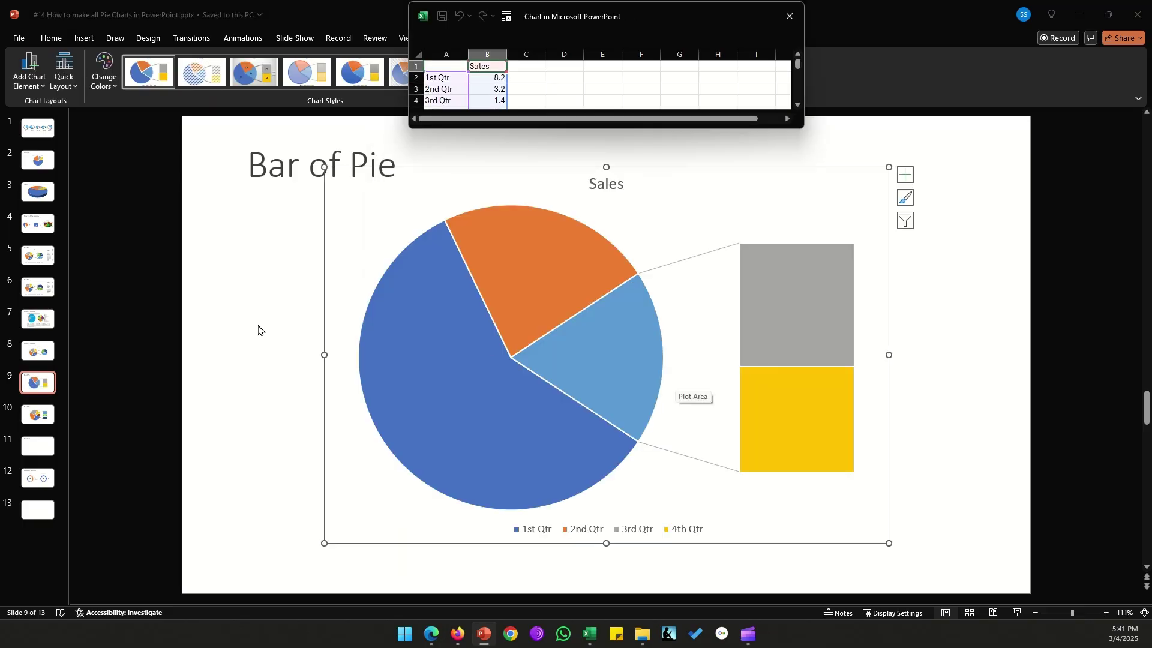
Copy both sales tables from the Pie of Pie slide onto the Bar of Pie slide and move the chart clear of them.
left_click(204, 318)
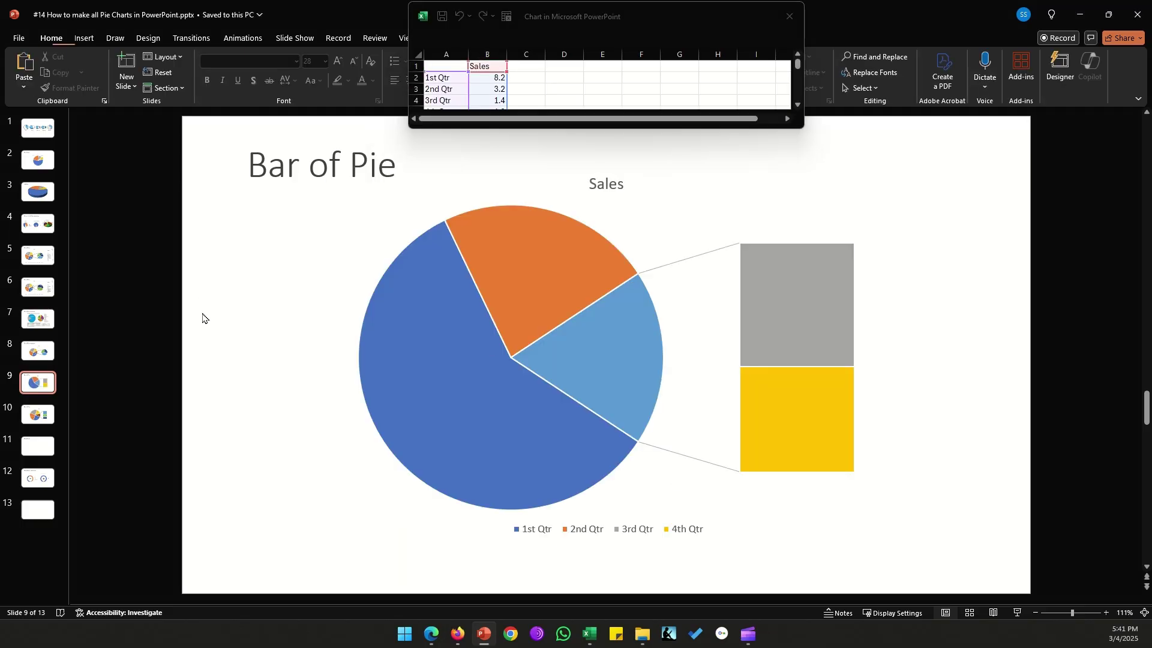
left_click(45, 289)
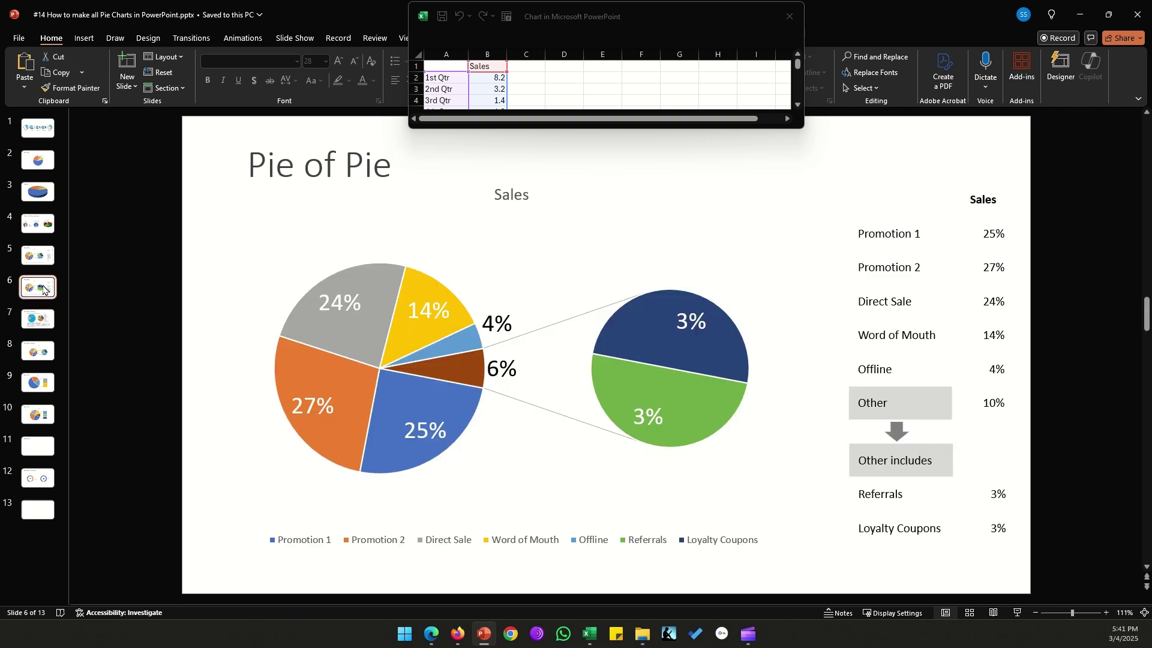
left_click(895, 223)
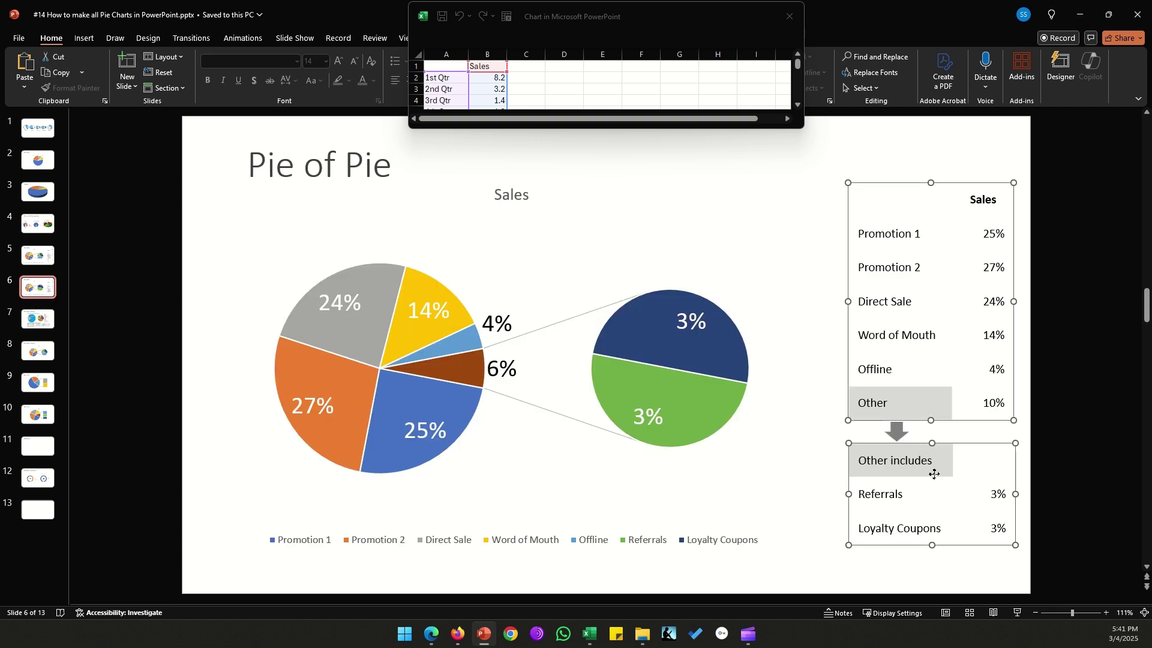
left_click(1067, 372)
scroll(1067, 368, "down", 2)
scroll(1067, 368, "down", 2)
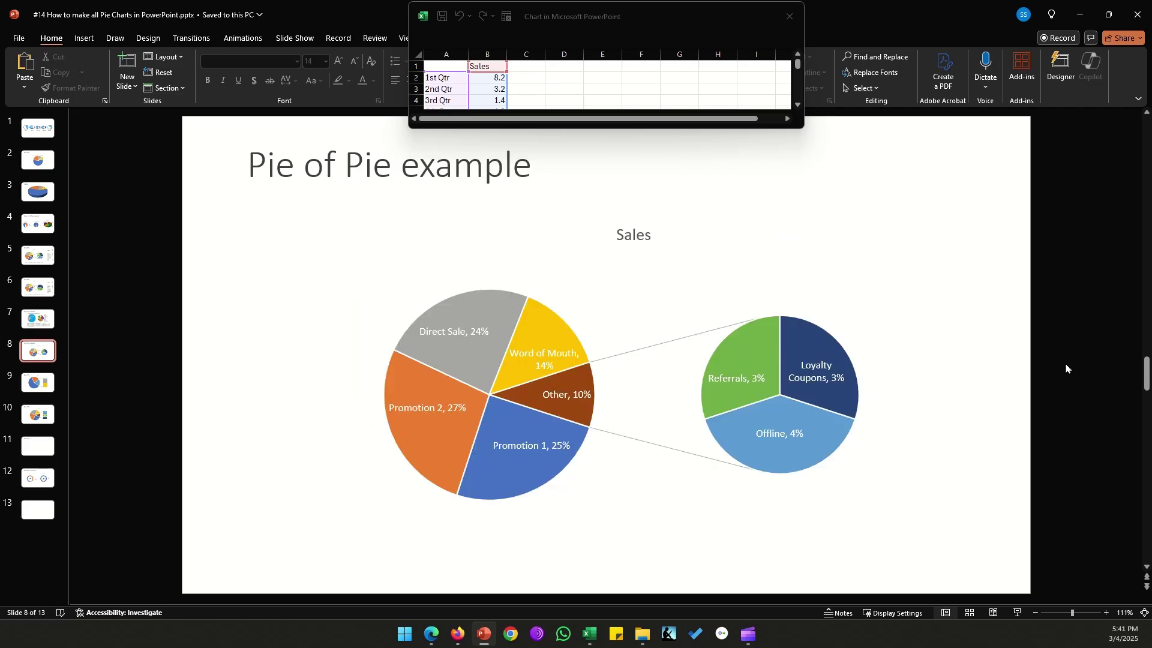
key("ctrl+v")
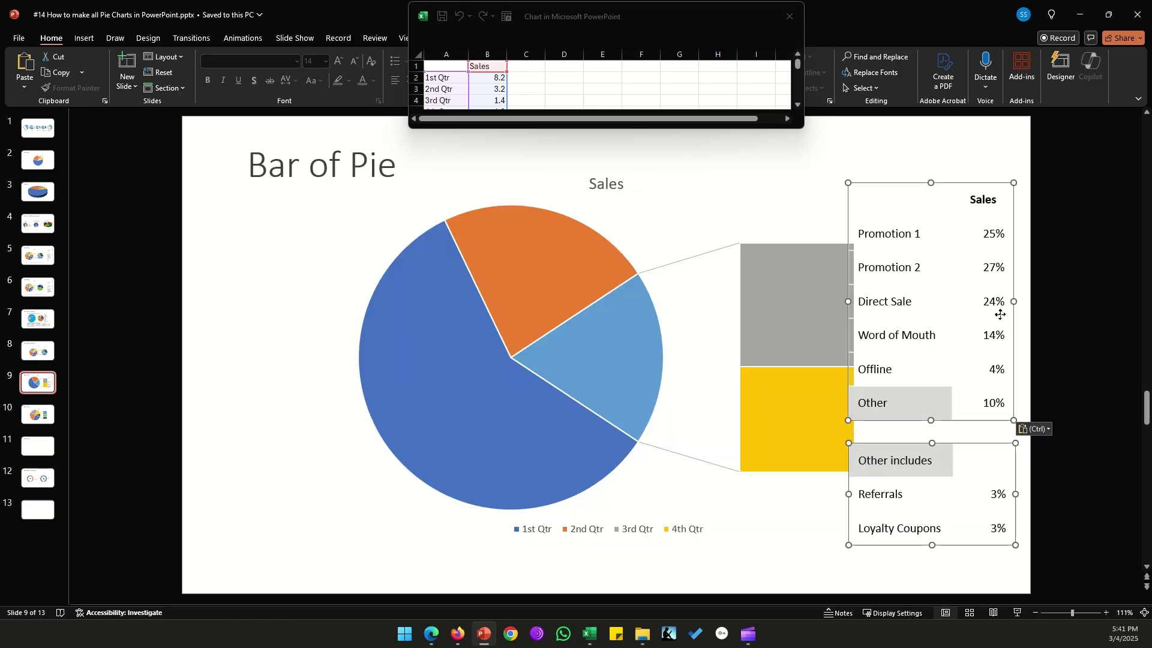
left_click(794, 298)
left_click_drag(813, 172, 740, 180)
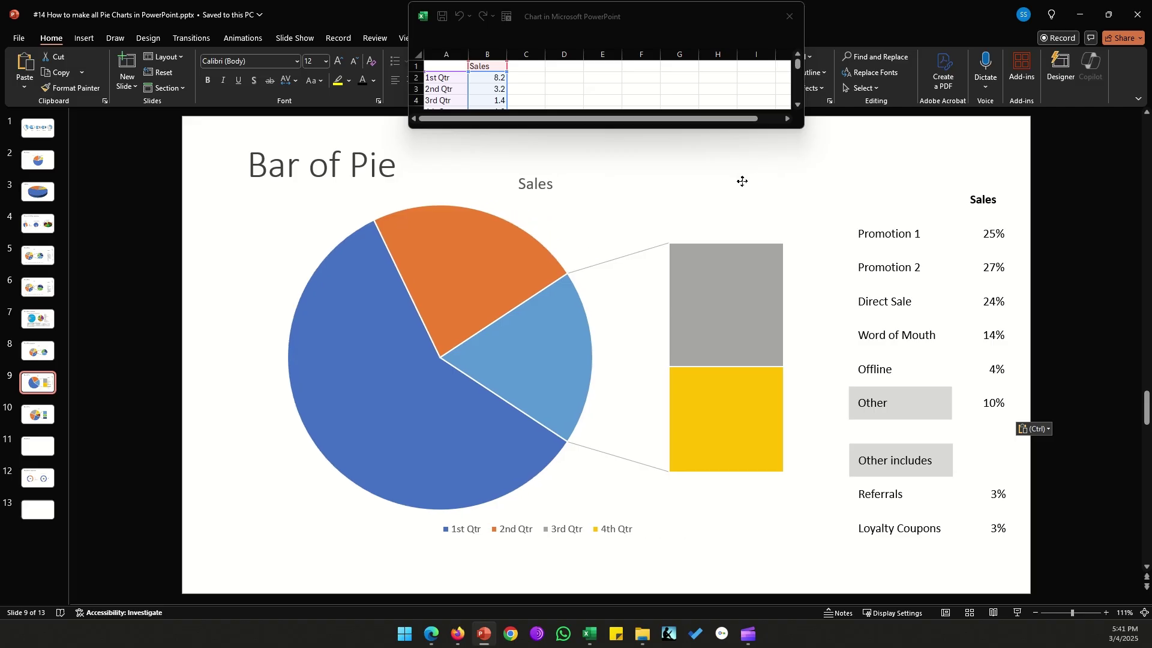
Copy the Promotion 1 through Word of Mouth rows into the chart data from cell A2, matching the destination formatting.
left_click_drag(978, 234, 976, 337)
key("ctrl+c")
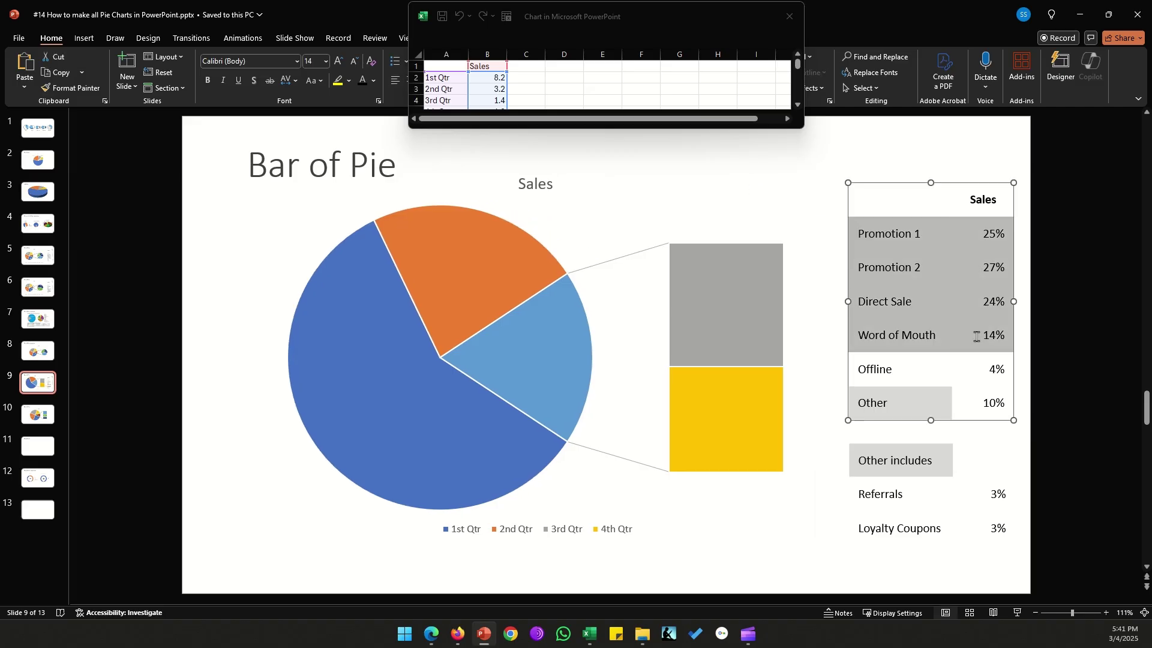
left_click(358, 355)
right_click(358, 355)
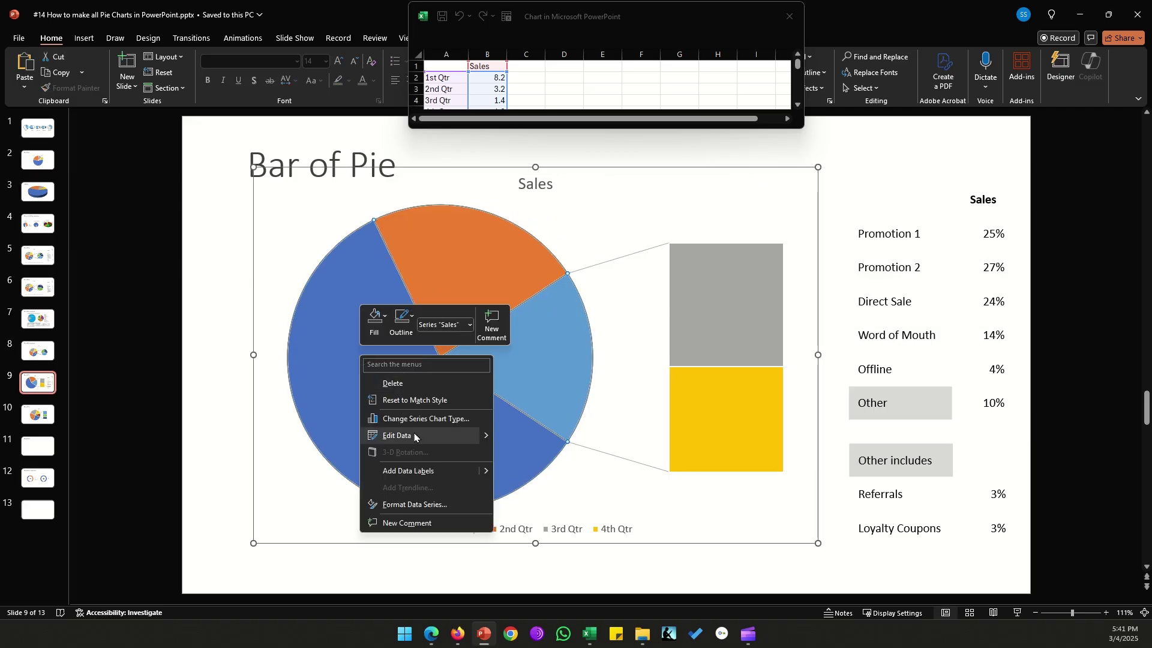
left_click(414, 437)
left_click(375, 77)
key("ctrl+v")
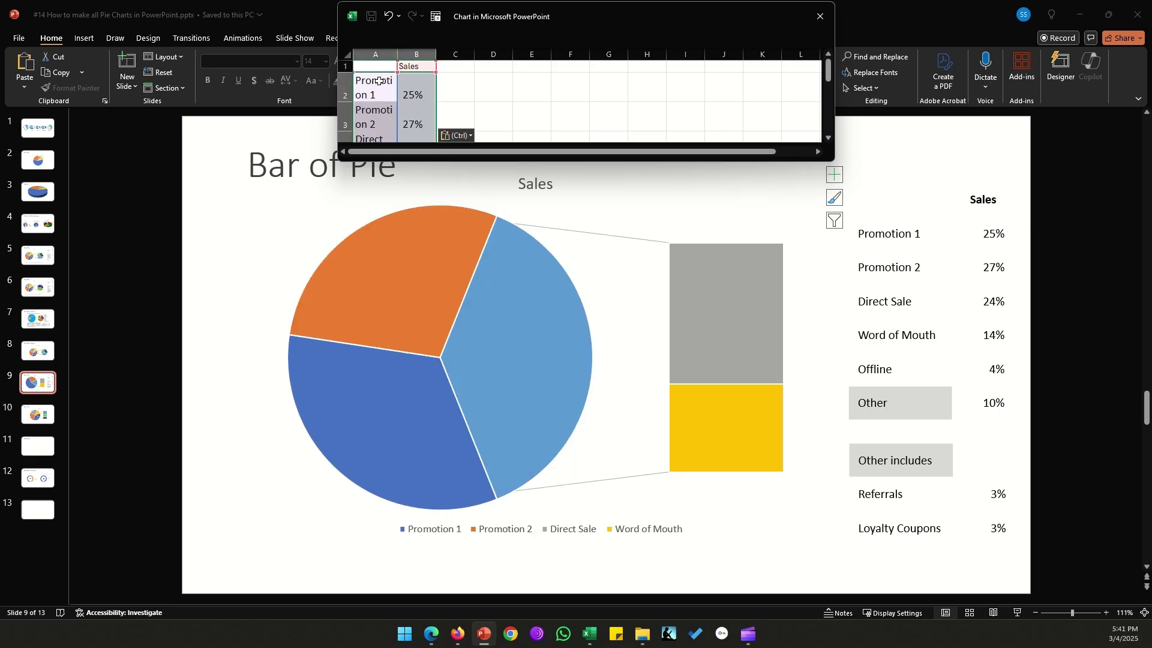
left_click(465, 136)
left_click(468, 168)
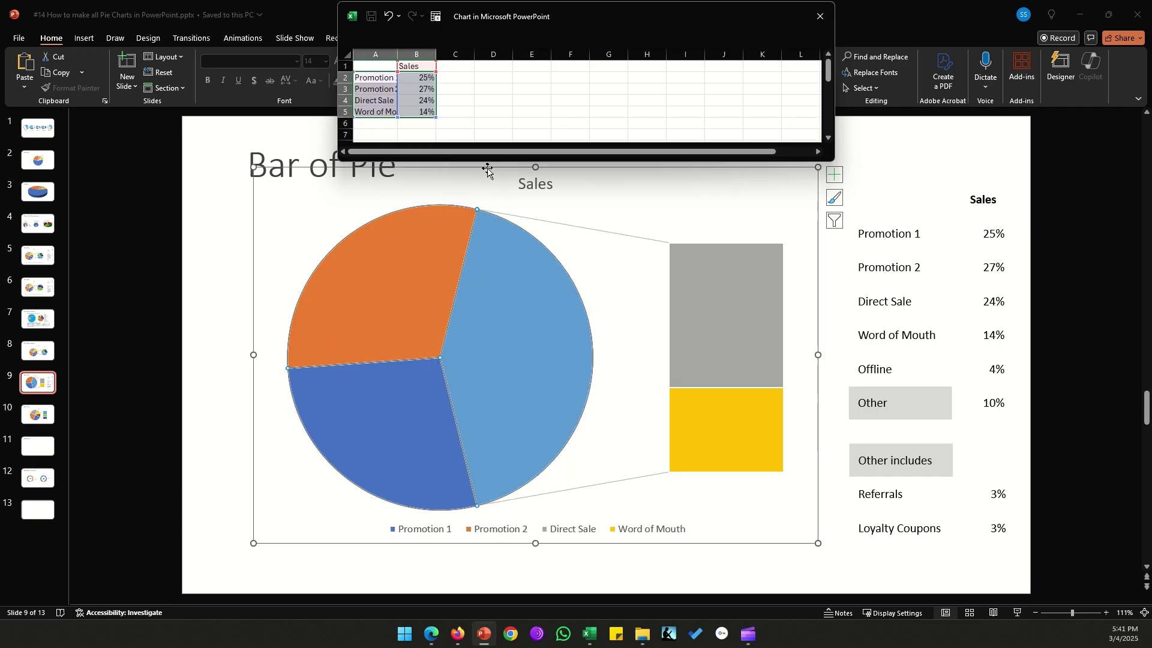
Add the Offline row from the sales table to row 6 of the chart data, matching the destination formatting.
left_click(896, 422)
left_click(891, 369)
left_click(853, 369)
key("ctrl+c")
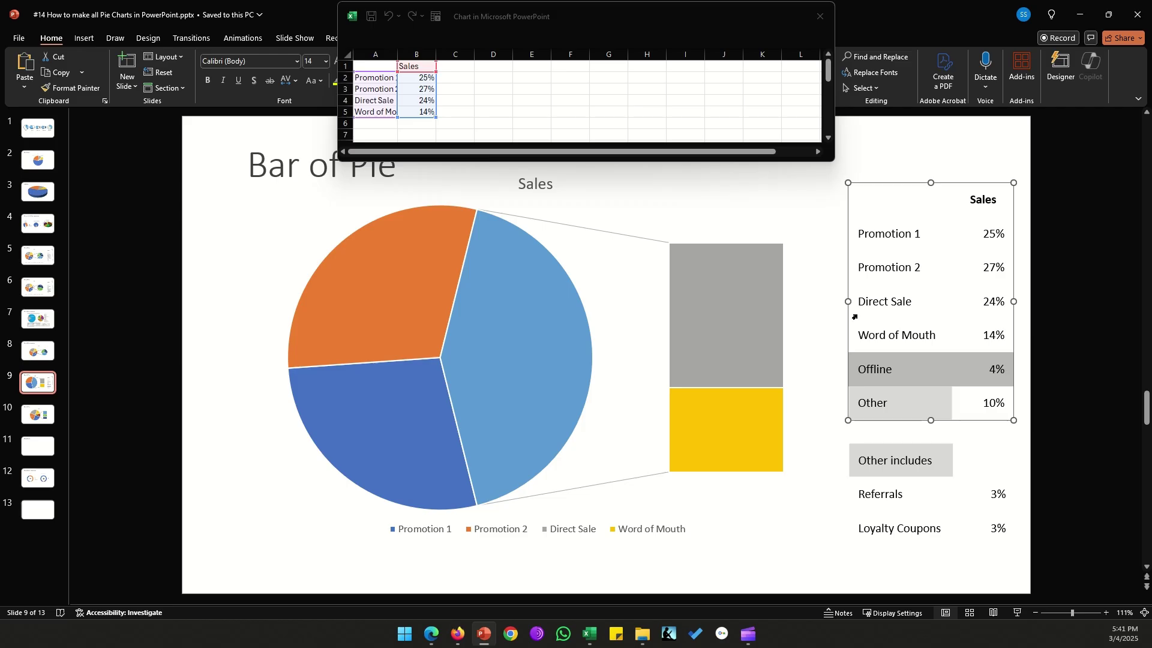
left_click(374, 124)
key("ctrl+v")
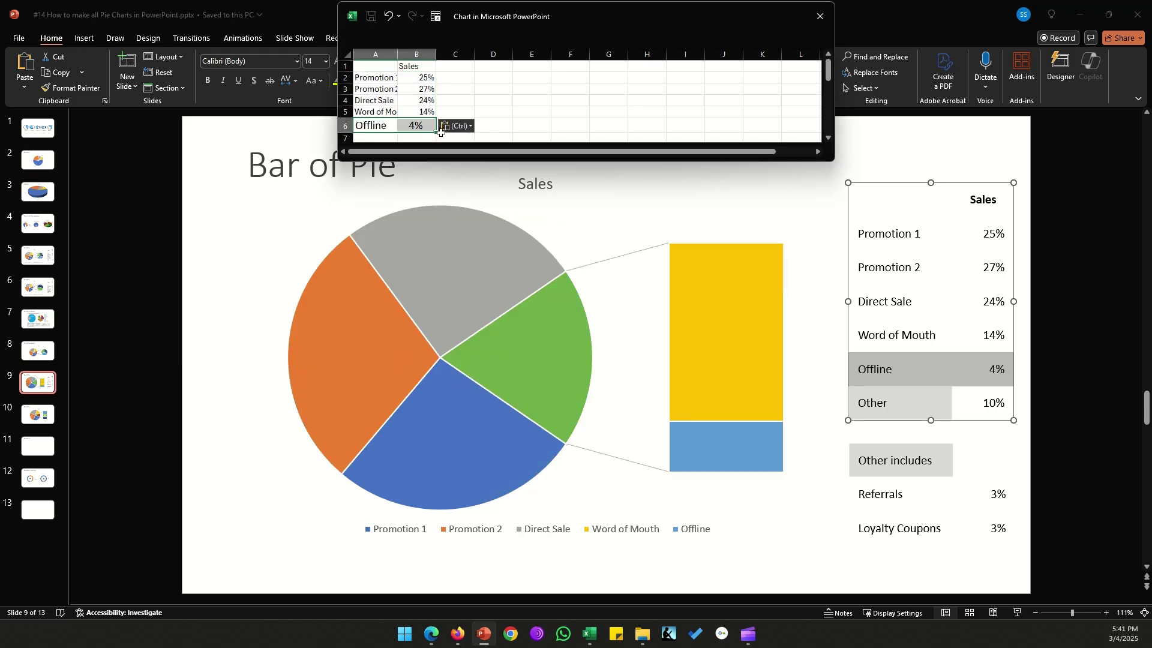
left_click(457, 126)
left_click(468, 158)
Add the Referrals and Loyalty Coupons rows to the chart data from row 7 and close the data sheet.
left_click(894, 491)
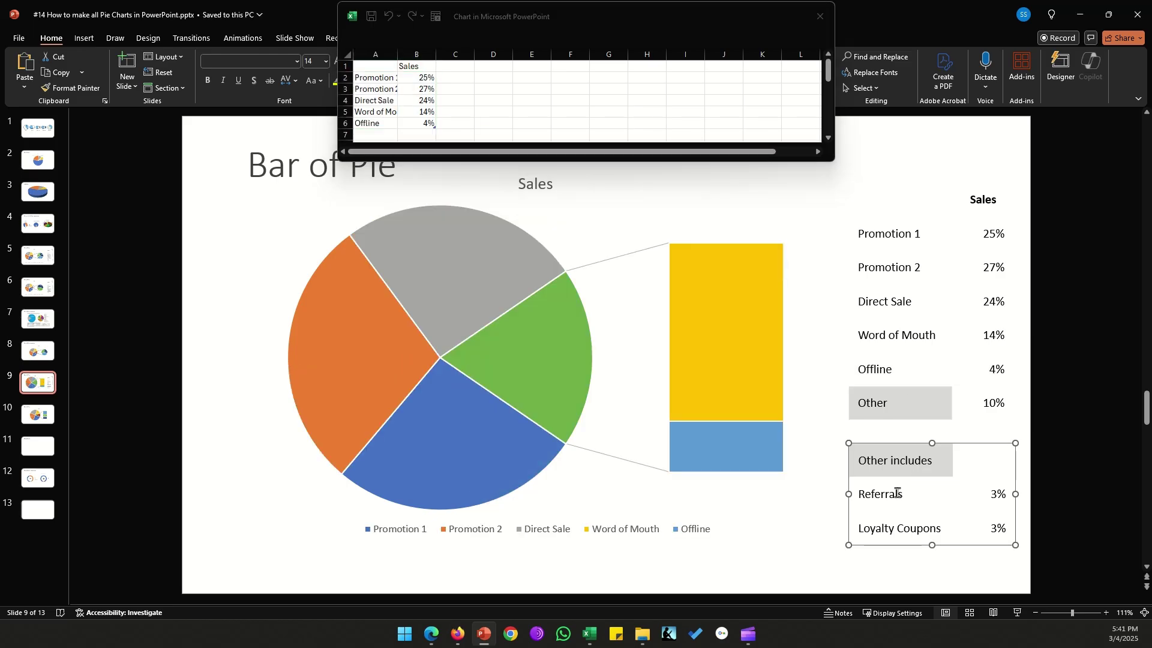
left_click_drag(894, 491, 990, 532)
key("ctrl+c")
left_click(383, 133)
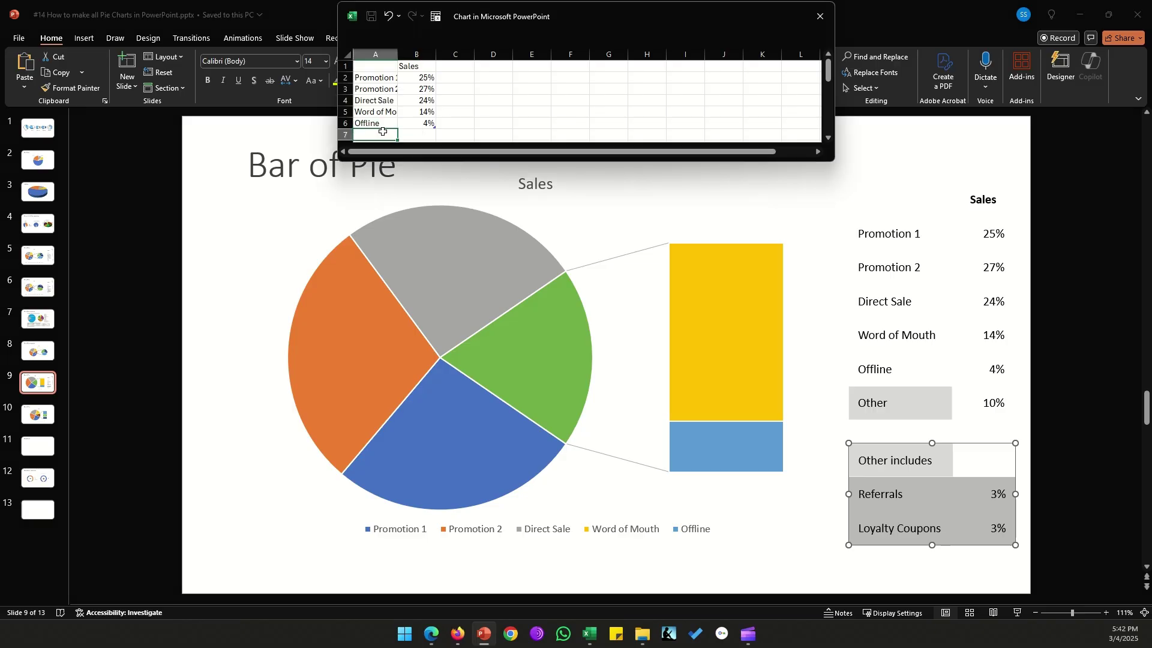
key("ctrl+v")
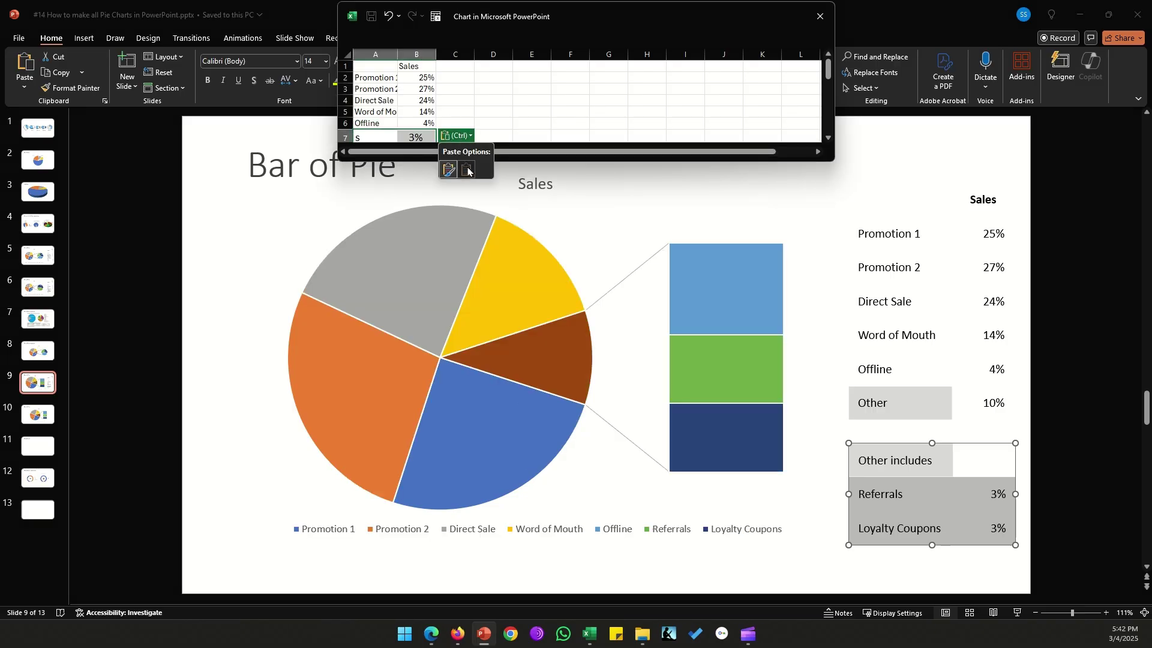
left_click(820, 16)
Add data labels to the bar of pie chart and change their font size.
right_click(510, 279)
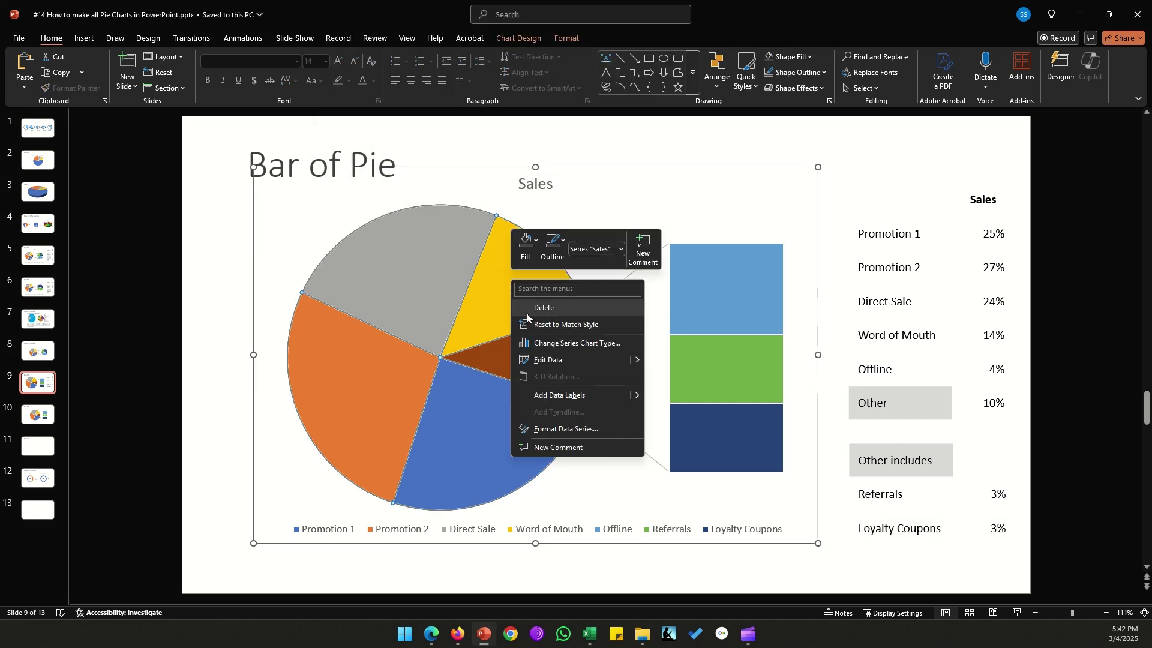
left_click(547, 394)
left_click(401, 248)
double_click(401, 248)
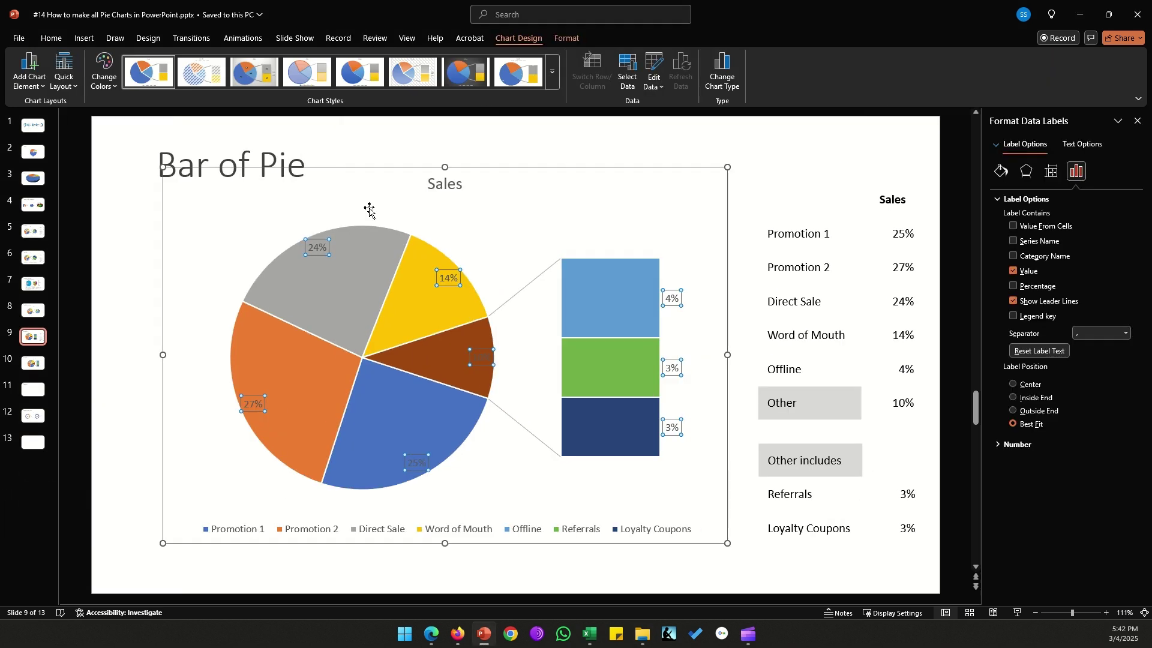
left_click(51, 37)
left_click(326, 61)
left_click(316, 223)
Move the Offline, Referrals and Loyalty Coupons data labels onto the middle of their bar segments.
left_click_drag(684, 298, 611, 299)
left_click_drag(681, 367, 612, 367)
left_click_drag(681, 427, 612, 428)
left_click(866, 161)
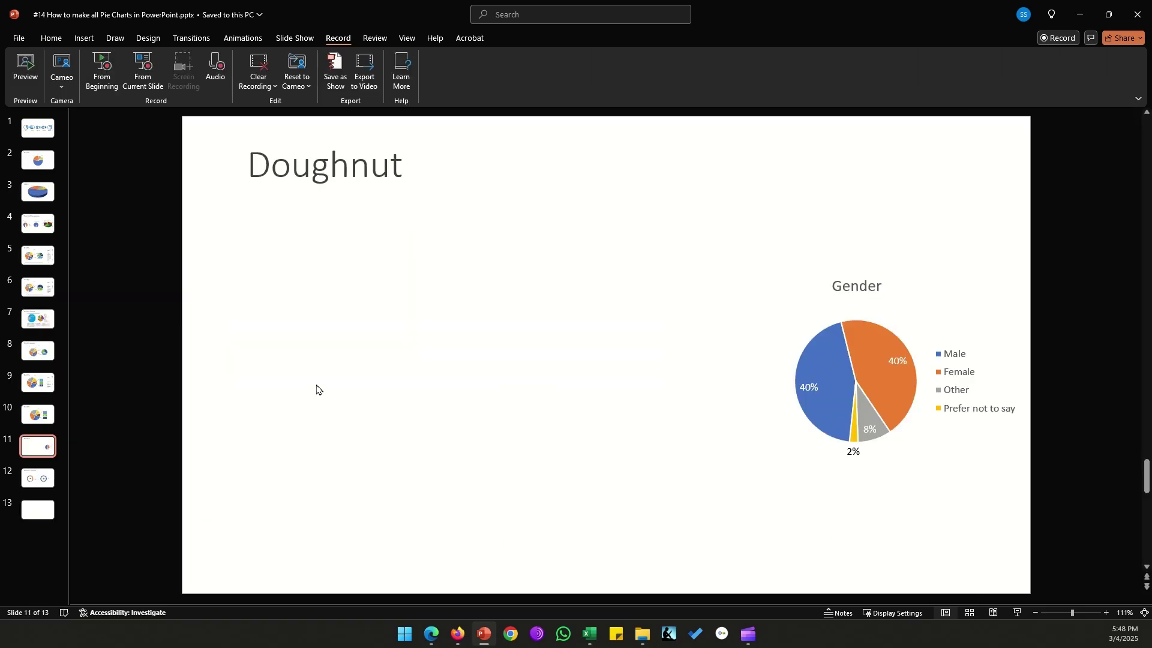
left_click(285, 184)
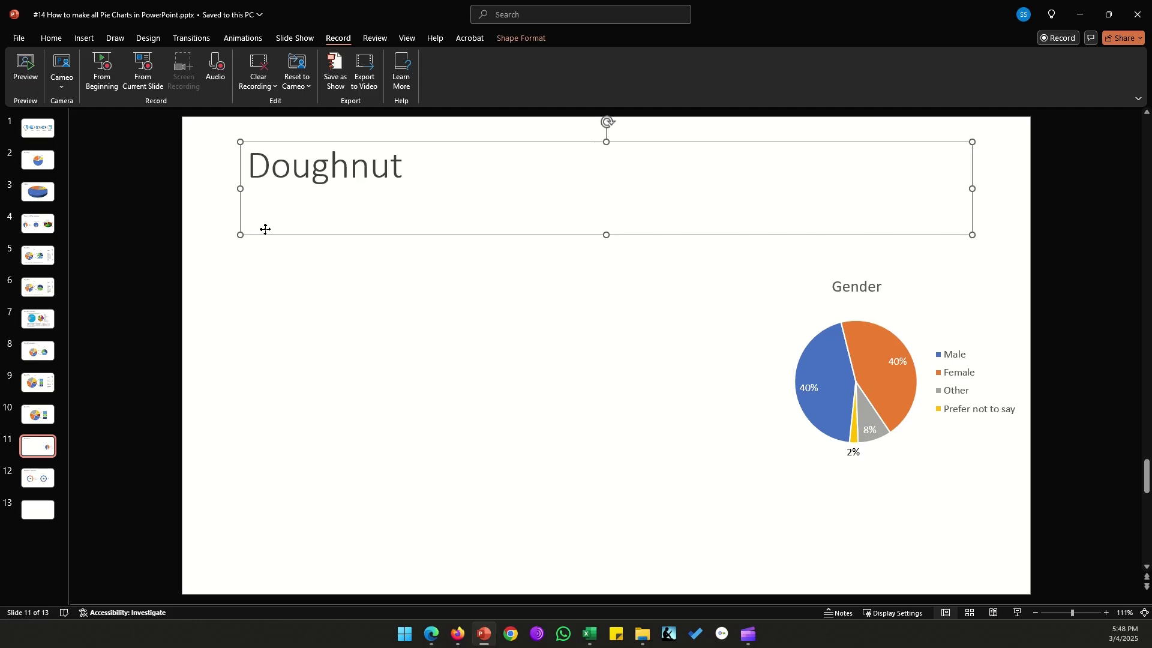
left_click(264, 290)
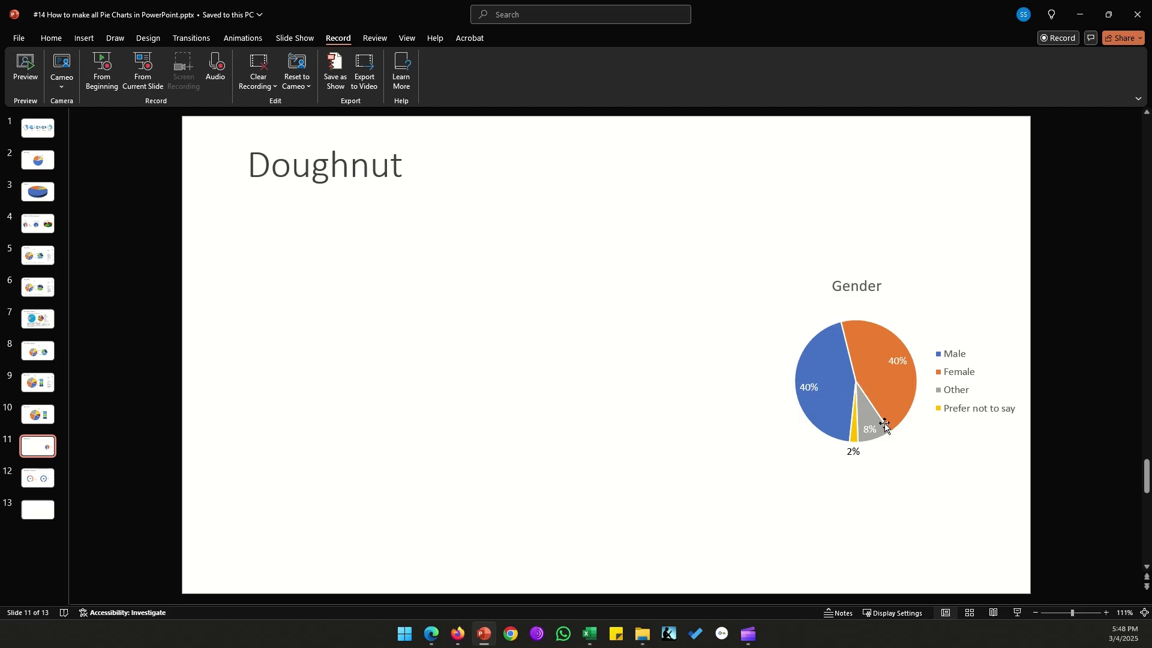
Insert a Doughnut chart on the slide and move it to the left of the Gender pie chart.
left_click(88, 41)
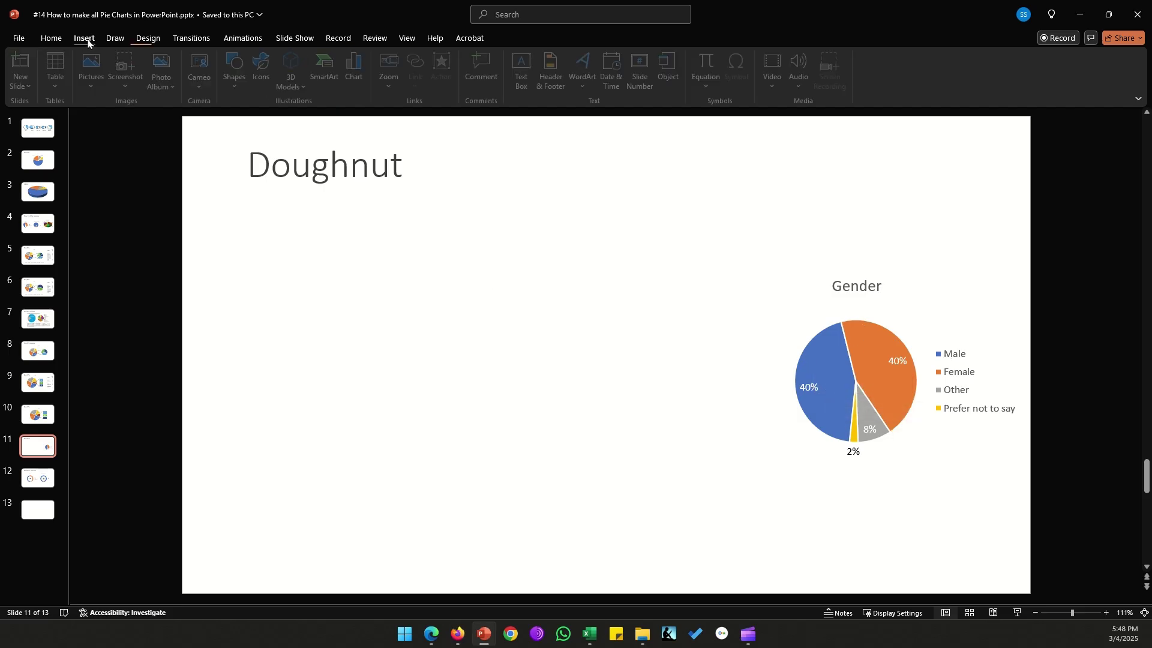
left_click(358, 70)
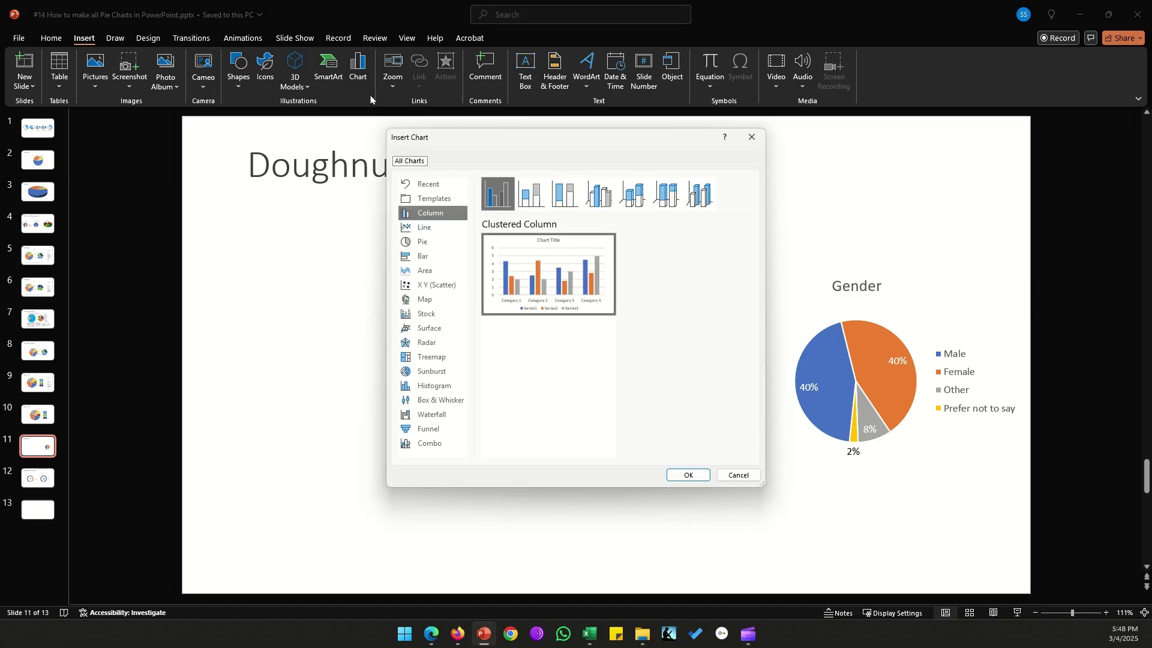
left_click(423, 242)
left_click(627, 206)
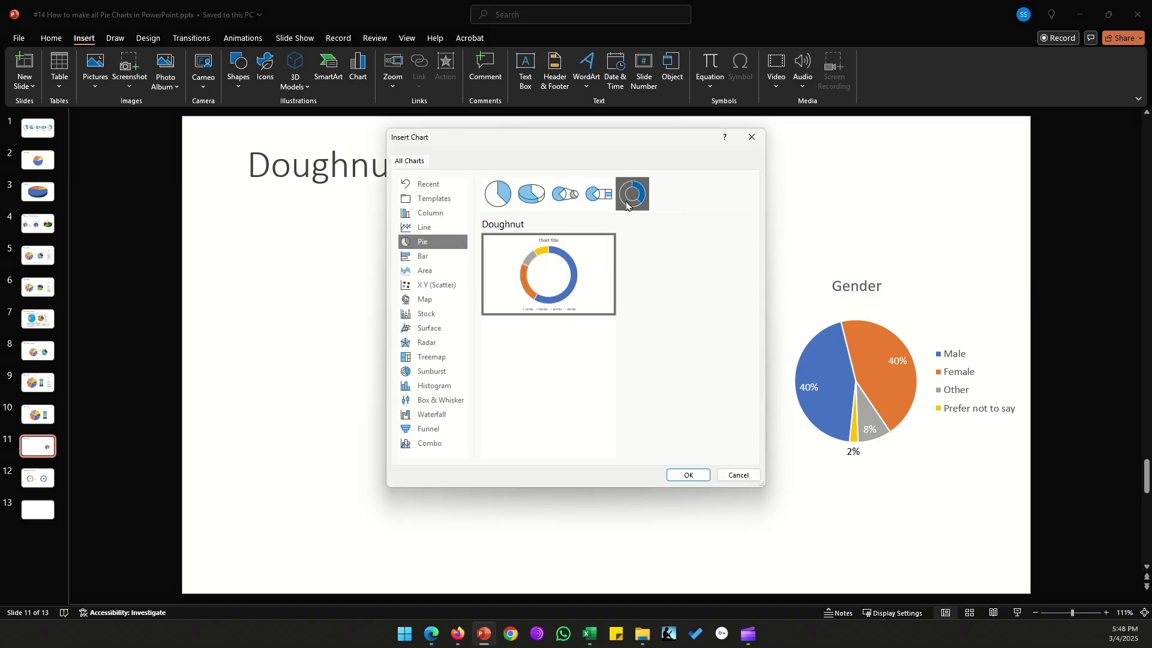
left_click(681, 474)
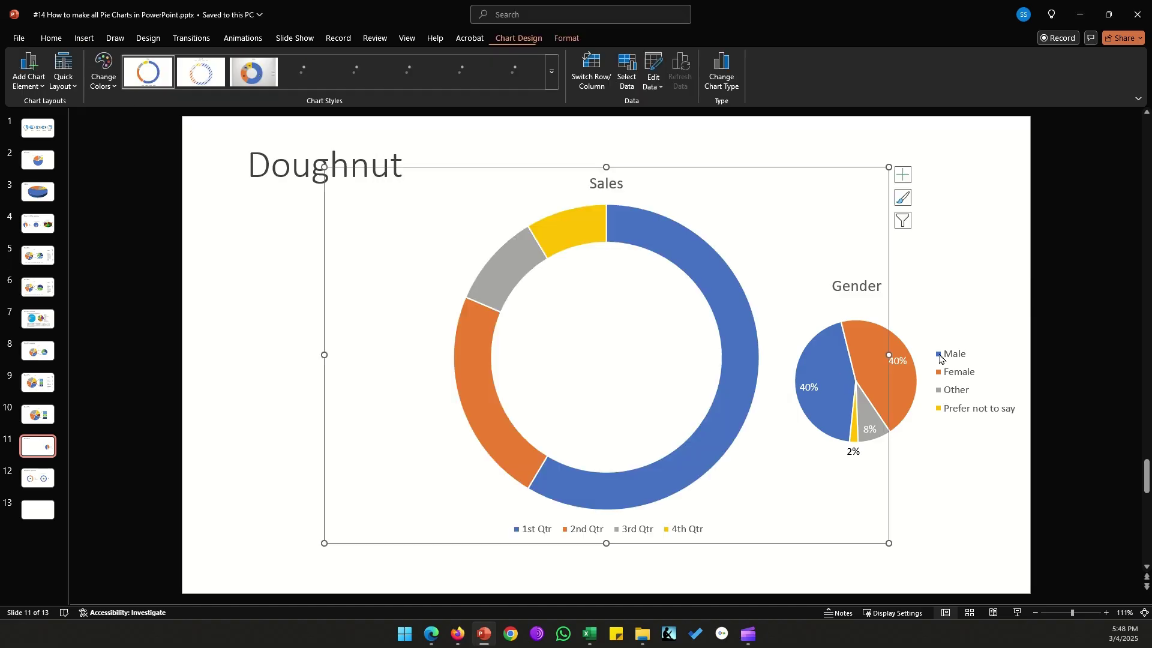
left_click_drag(887, 295, 745, 305)
left_click(783, 18)
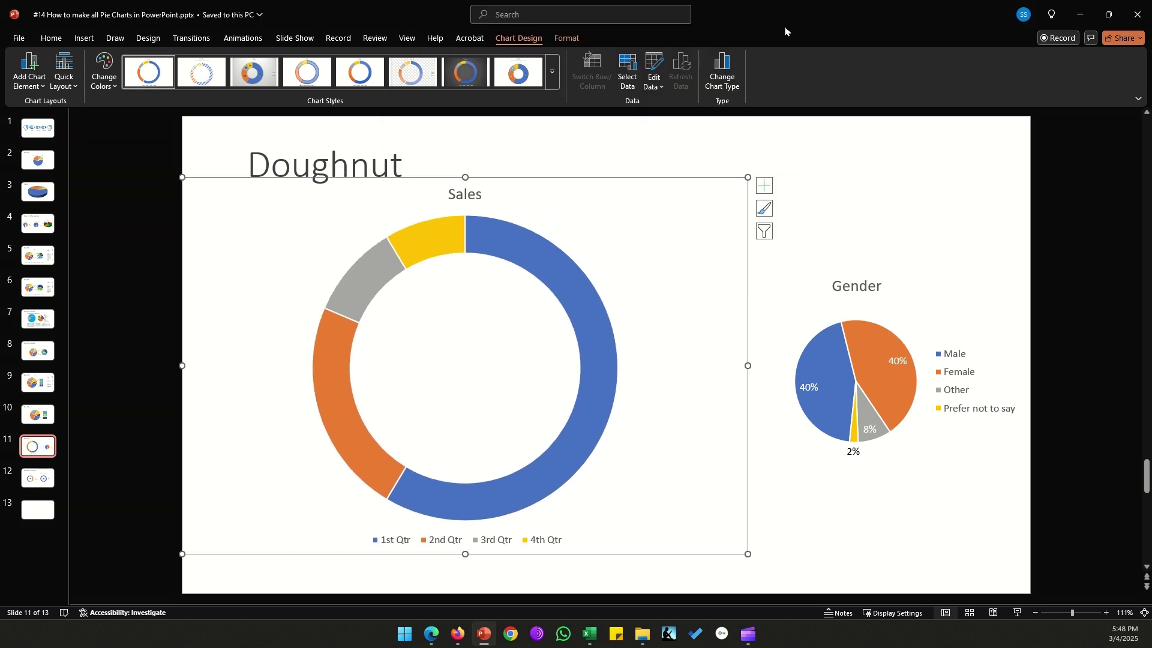
Copy the Gender table, including its header, from the pie chart's data sheet and close the sheet.
right_click(921, 342)
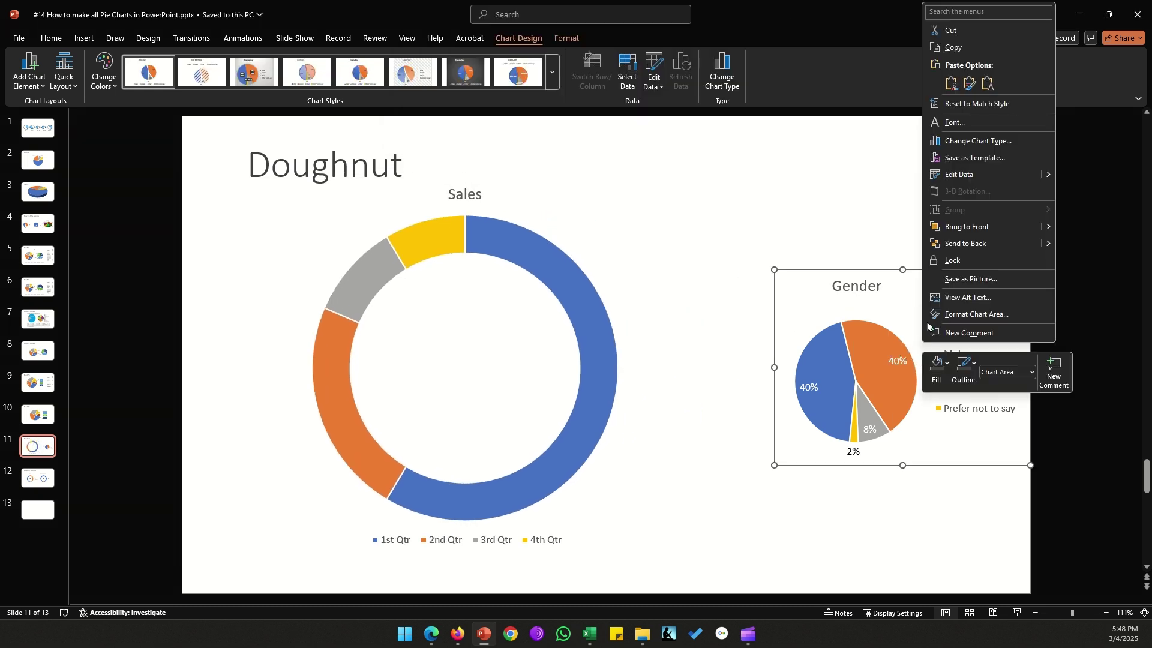
left_click(964, 179)
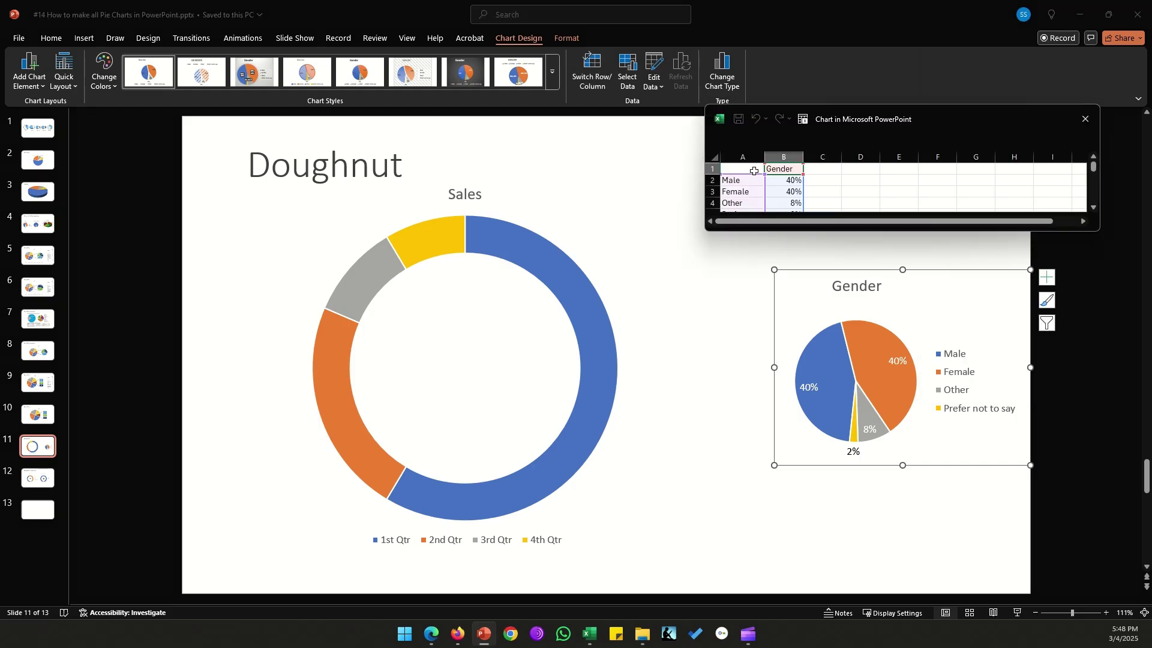
left_click(754, 171)
left_click_drag(754, 171, 792, 207)
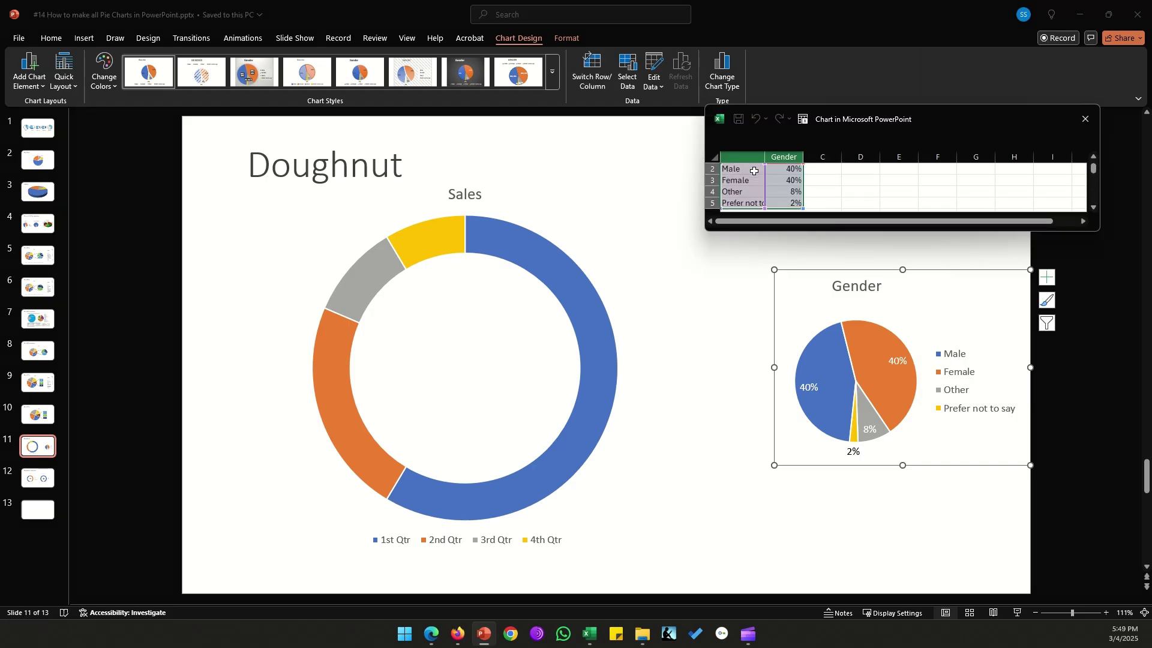
key("ctrl+c")
left_click(1086, 118)
Replace the doughnut chart's sample data with the copied Gender table and close its data sheet.
right_click(501, 374)
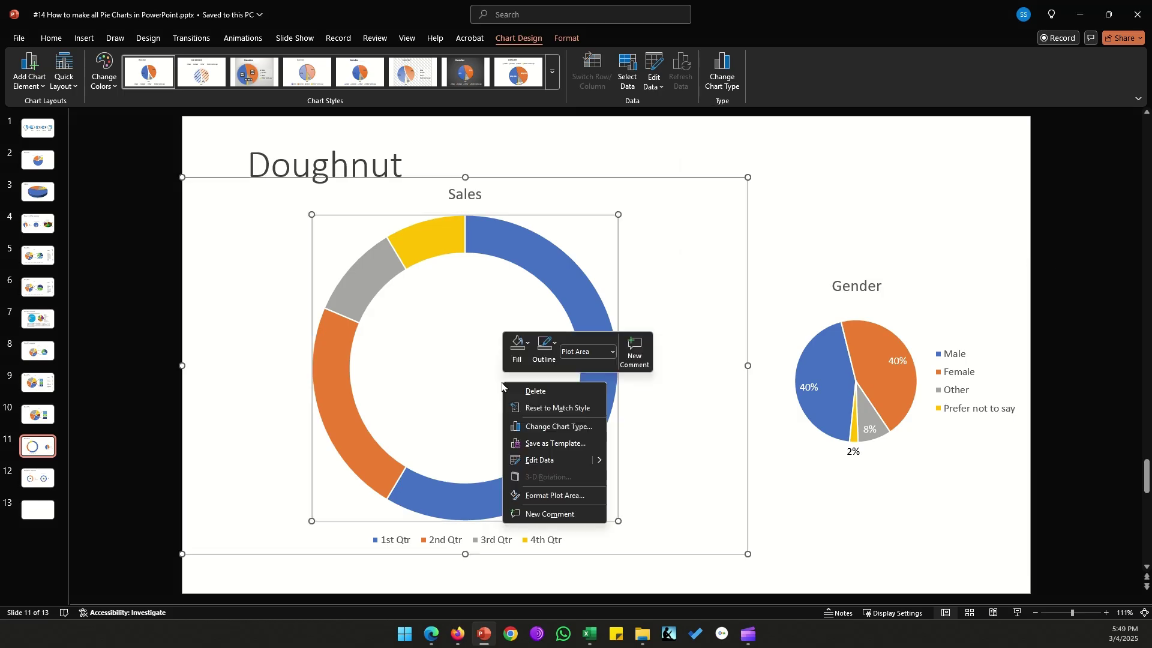
left_click(499, 356)
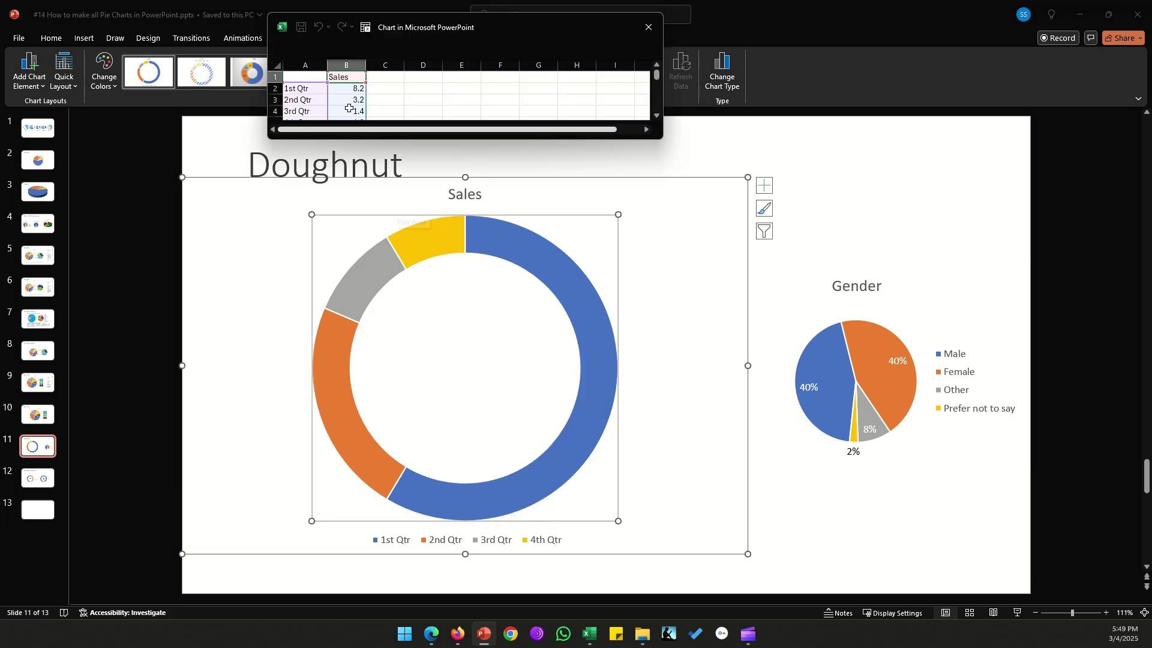
key("ctrl+v")
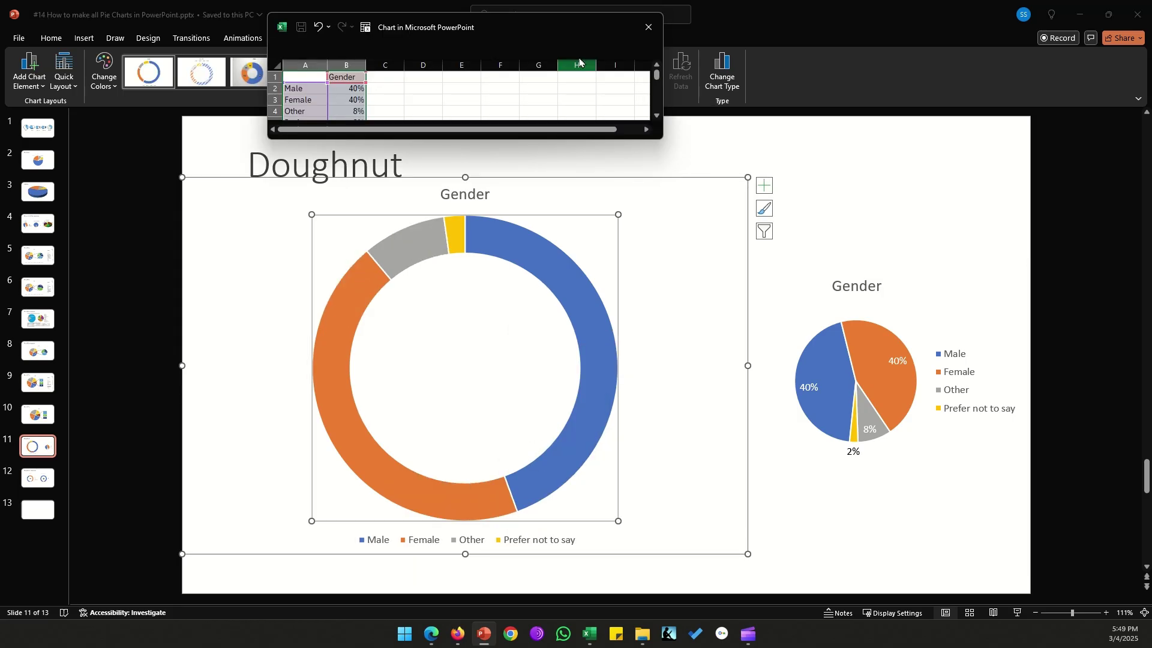
left_click(642, 35)
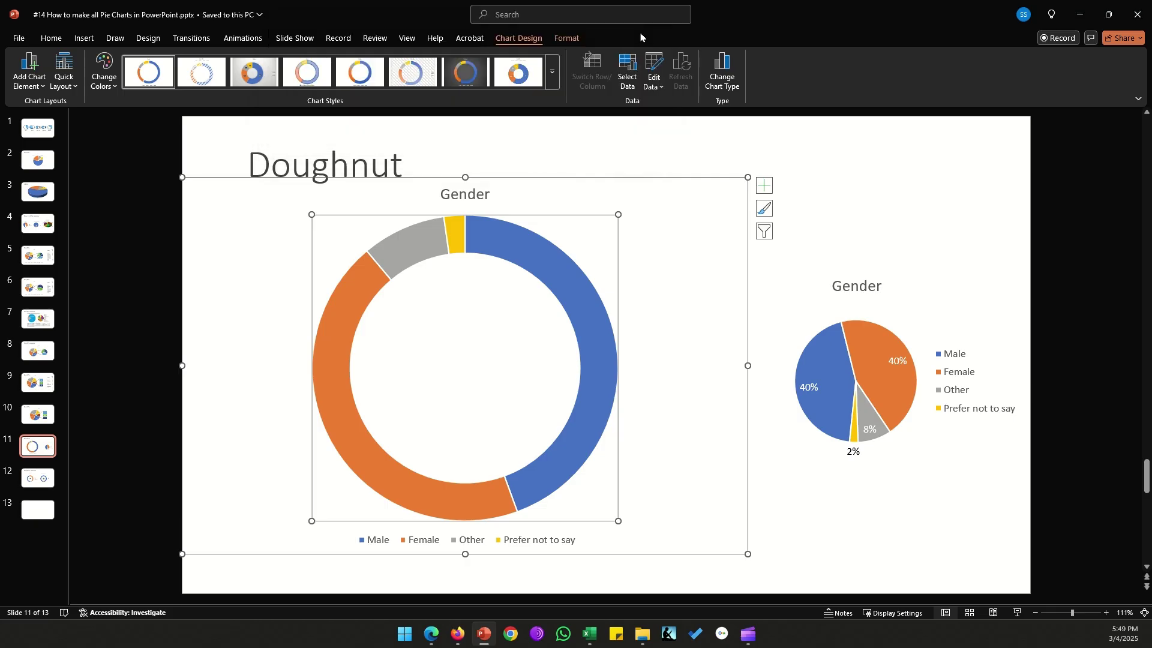
Add data labels to the doughnut chart and place its legend on the right side.
right_click(572, 304)
left_click(620, 418)
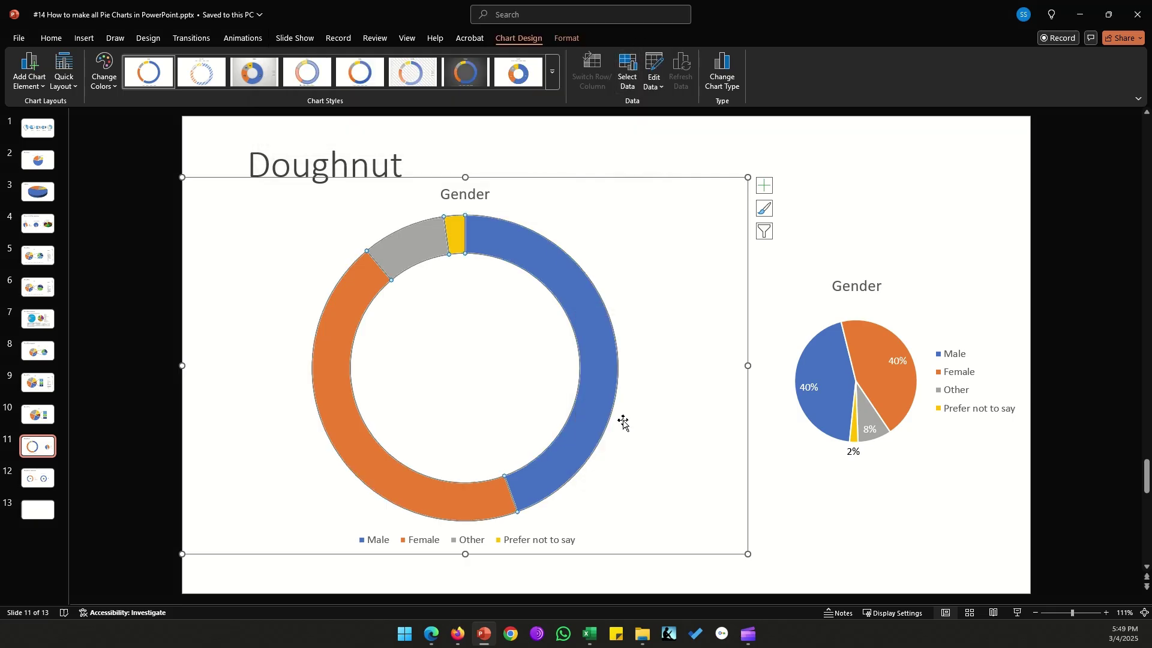
double_click(590, 352)
left_click_drag(420, 539, 655, 342)
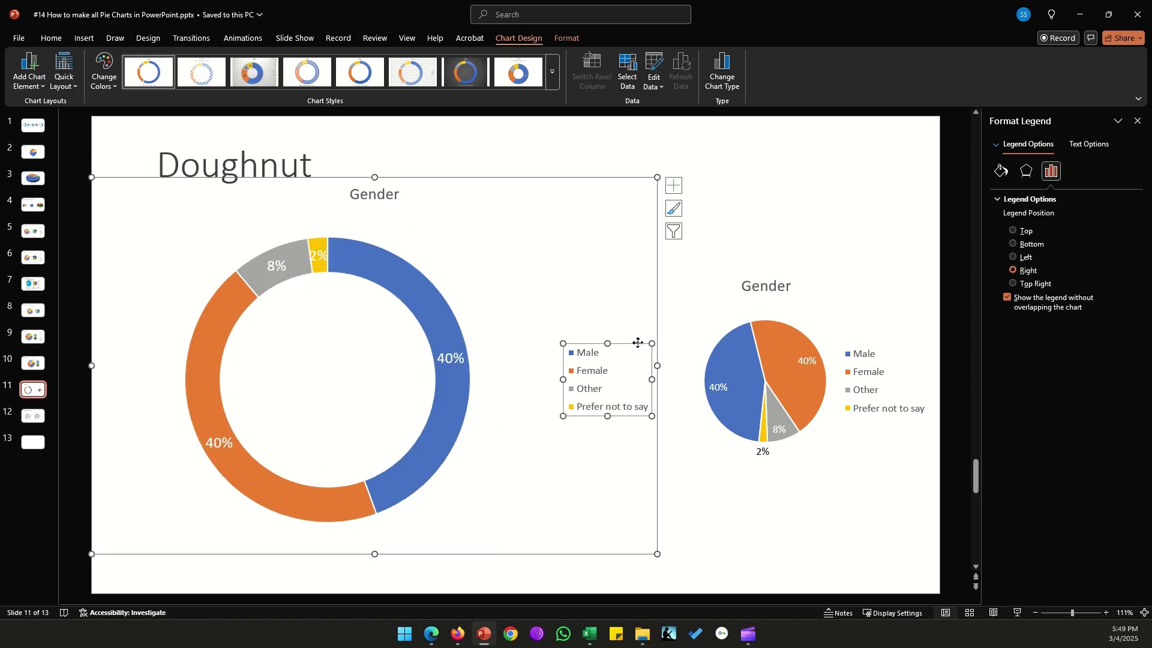
Set the doughnut's data labels to 14 pt and move them just outside the ring.
left_click(467, 341)
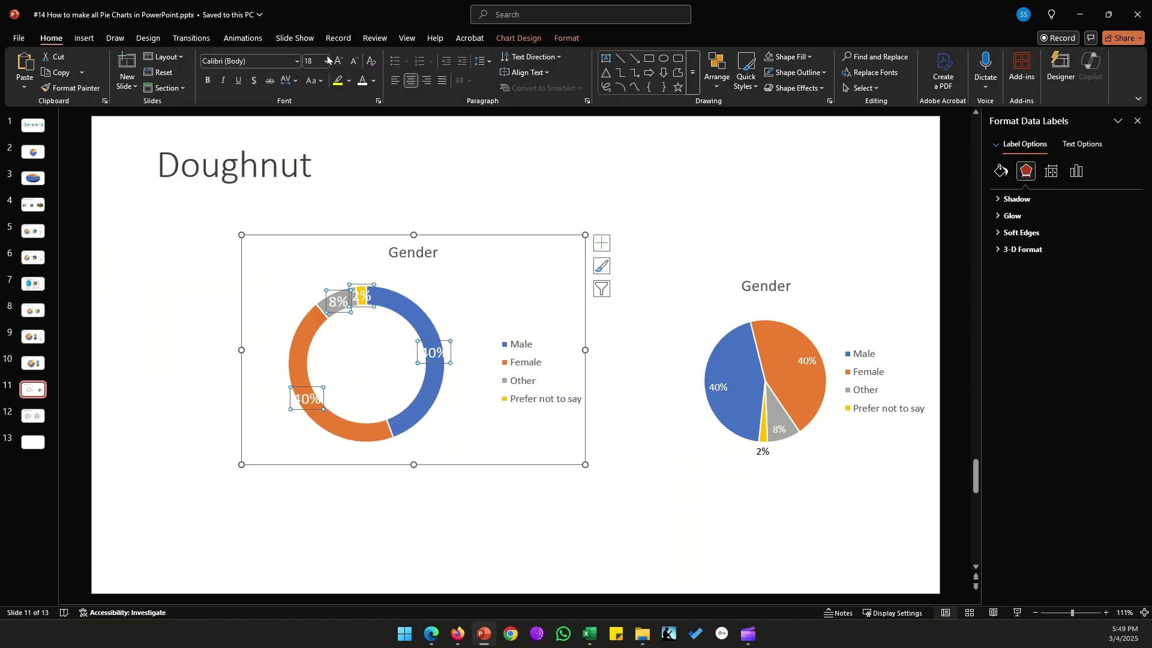
left_click(364, 292)
left_click_drag(339, 301, 334, 287)
left_click_drag(306, 398, 290, 412)
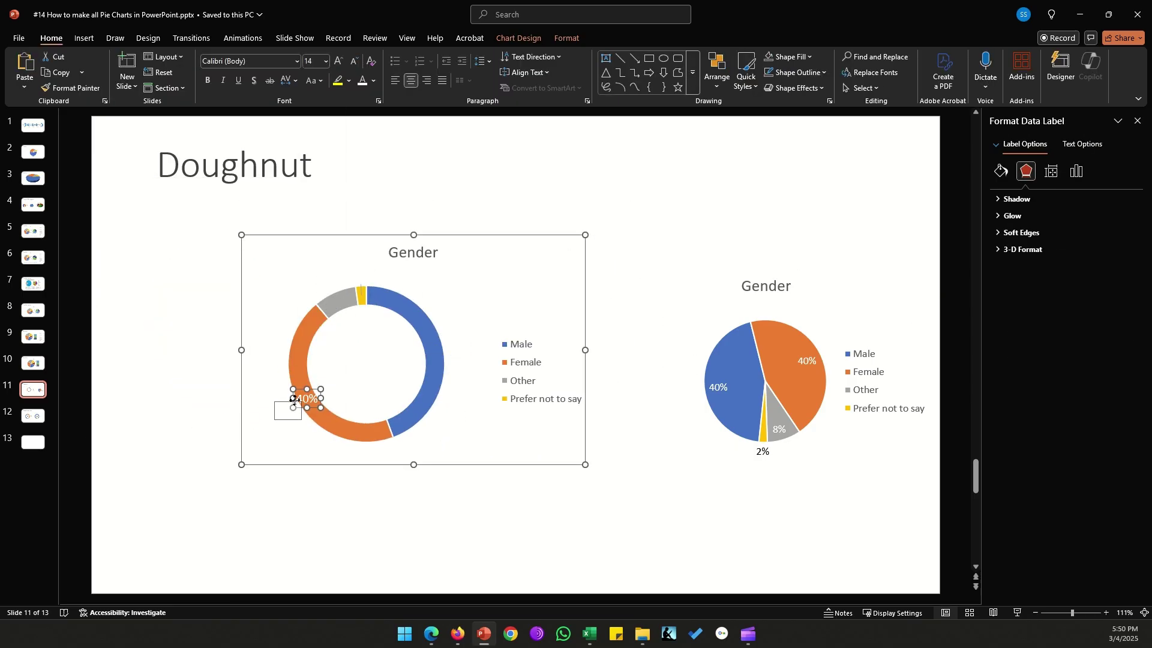
left_click_drag(361, 296, 361, 276)
left_click(621, 245)
Delete the Gender pie chart and move the doughnut chart to the middle of the slide.
left_click_drag(688, 293, 953, 515)
key("Delete")
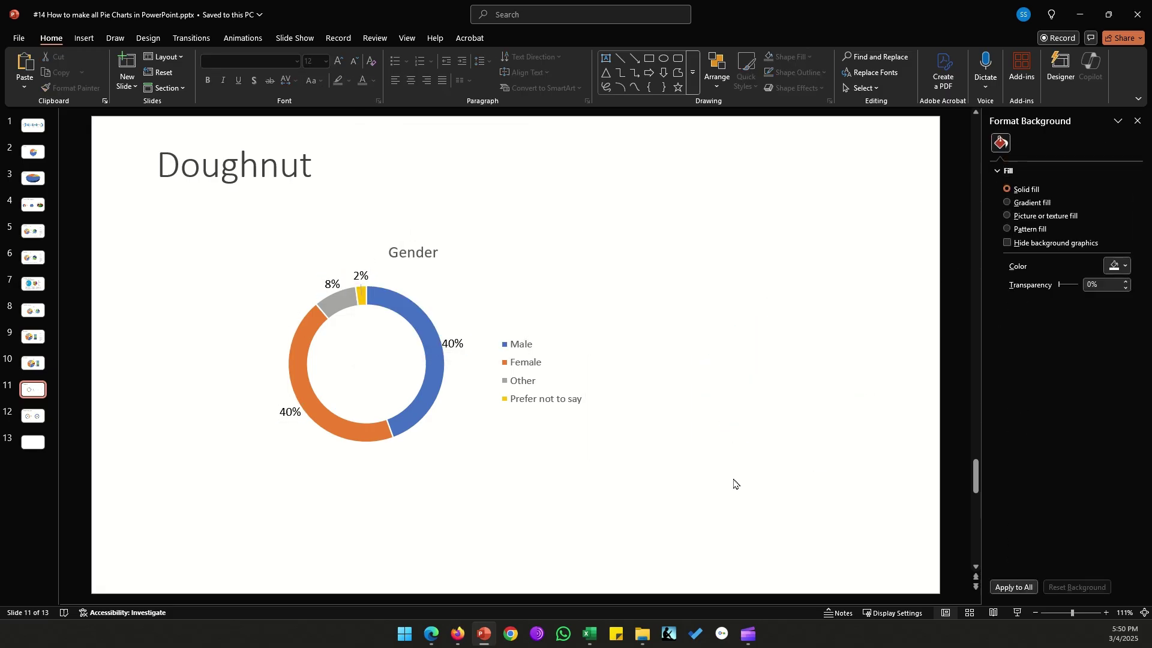
left_click_drag(783, 532, 155, 193)
left_click_drag(332, 234, 453, 228)
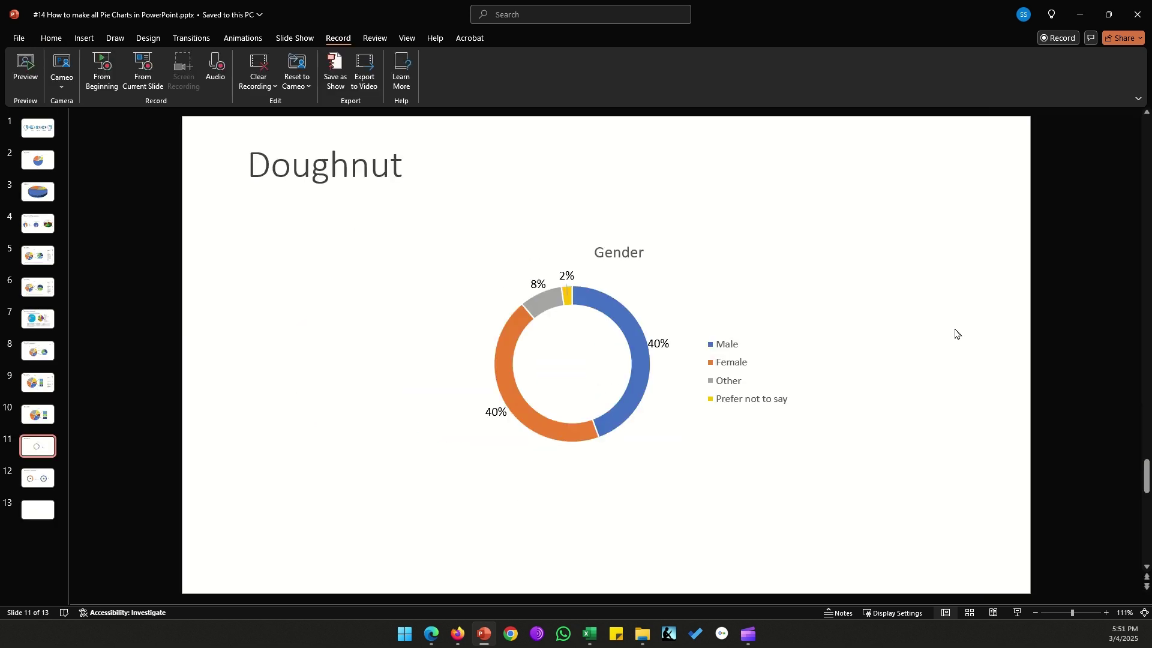
Increase the doughnut hole size to 81%.
double_click(622, 407)
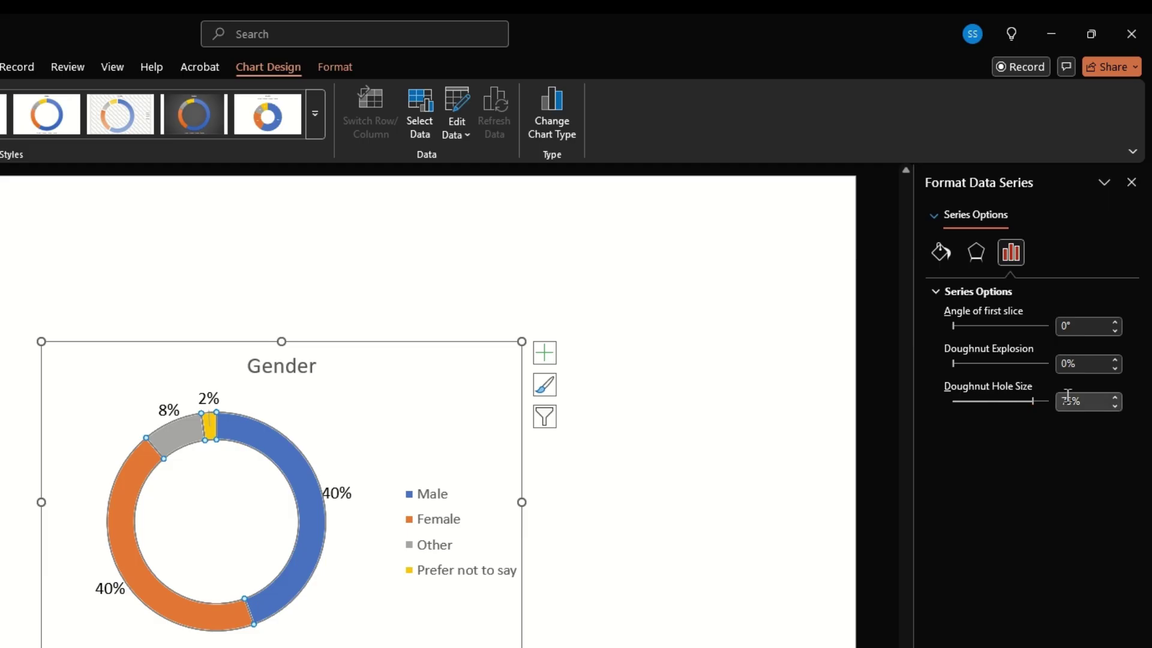
left_click(1114, 398)
left_click(1115, 397)
left_click(1115, 398)
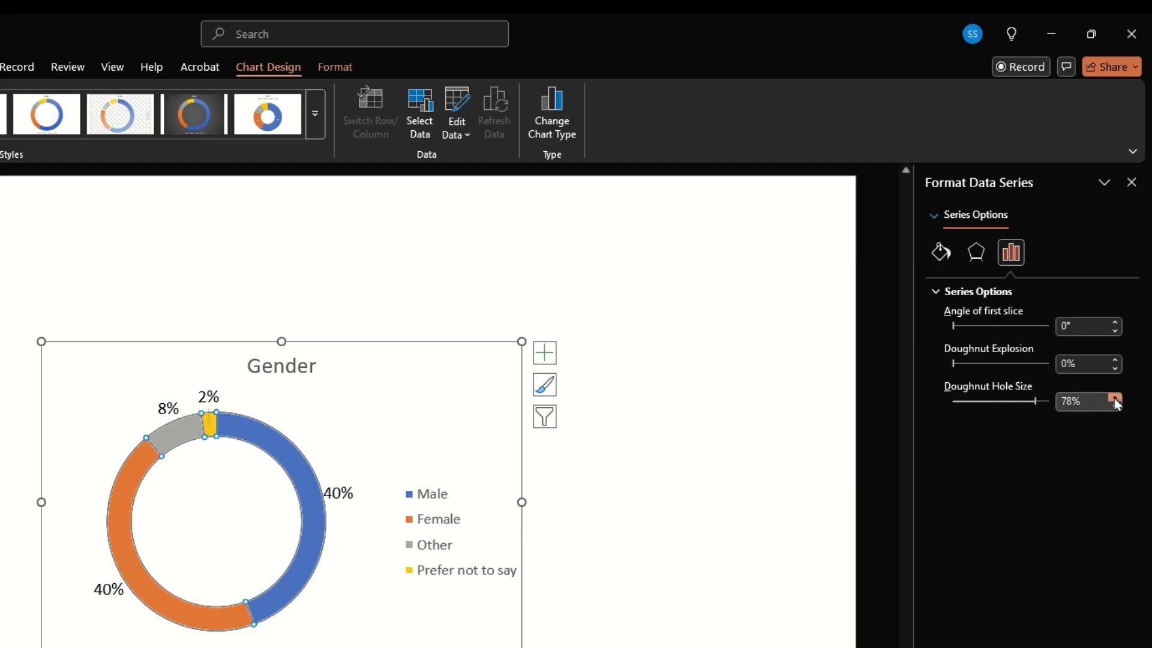
left_click(1115, 398)
left_click(1115, 397)
left_click(1115, 397)
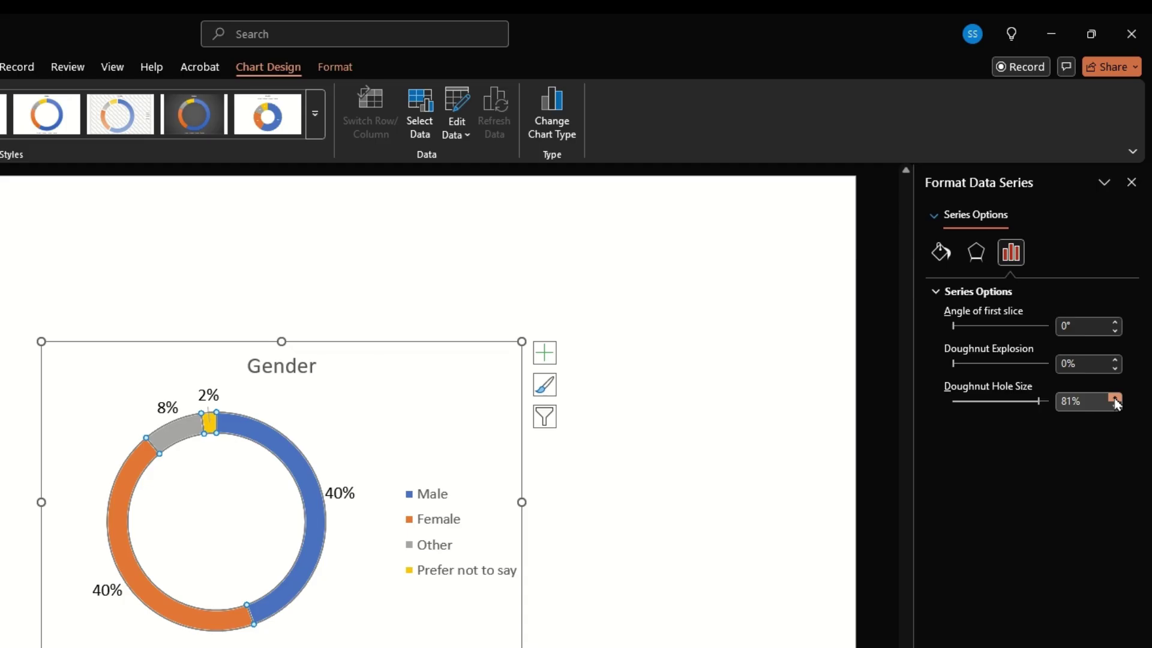
Lower the doughnut hole size below 75% to make the ring thicker.
mouse_move(283, 462)
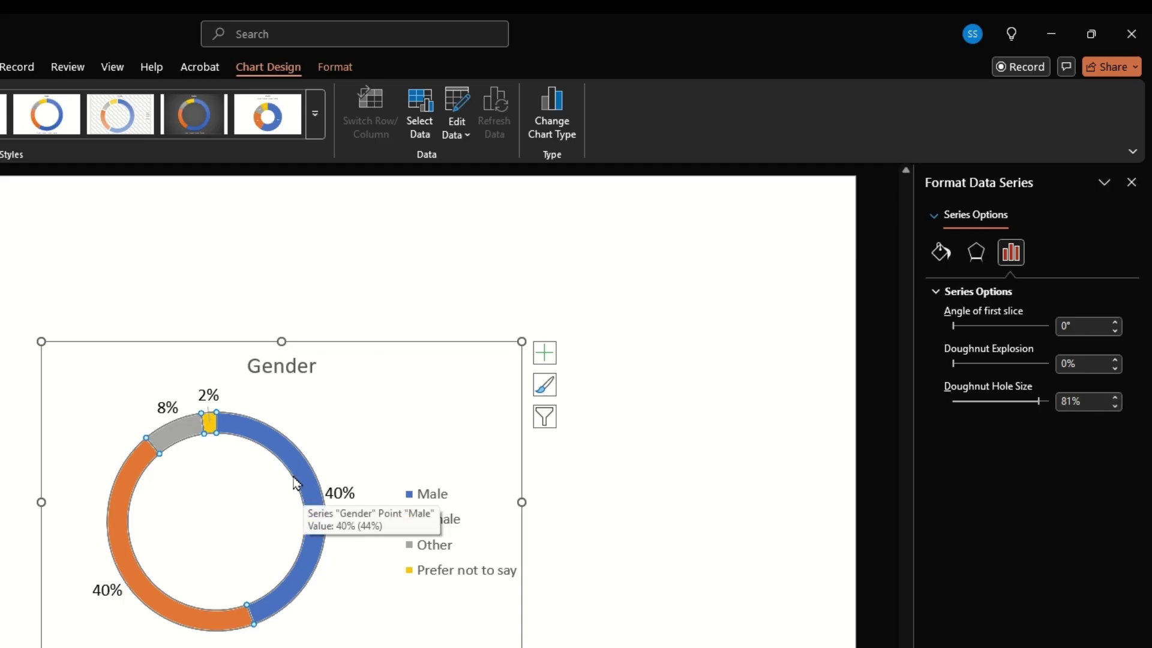
left_click(1115, 406)
left_click(1115, 406)
left_click(1114, 406)
left_click(1115, 406)
left_click(1115, 406)
left_click(1115, 406)
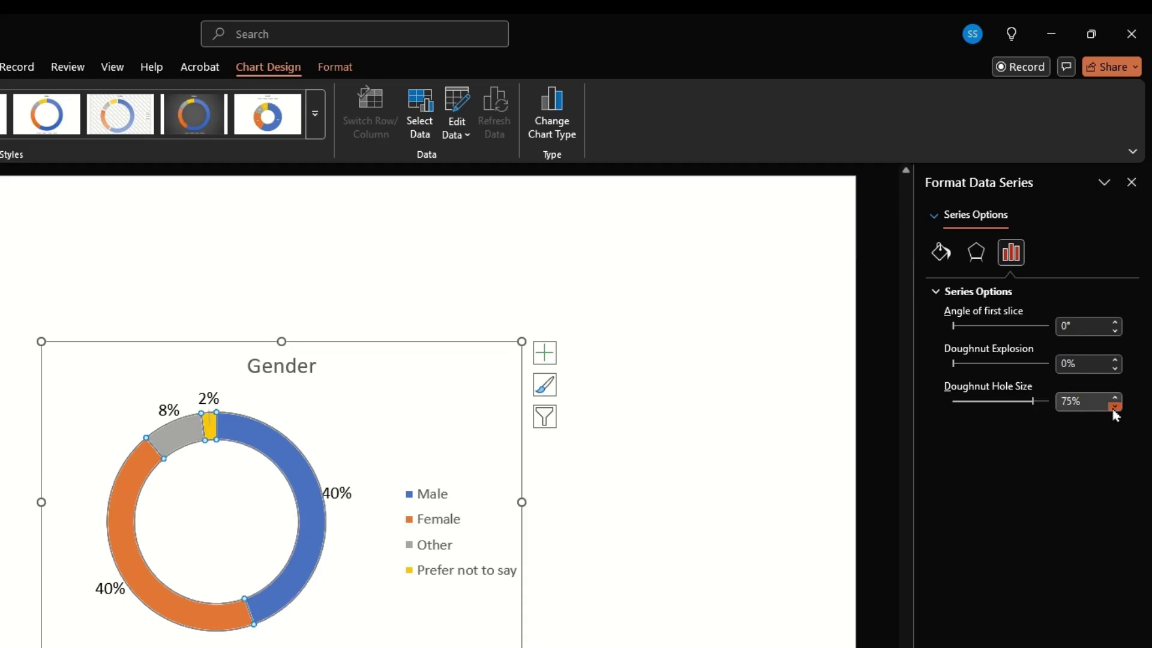
left_click(1115, 406)
left_click(1115, 406)
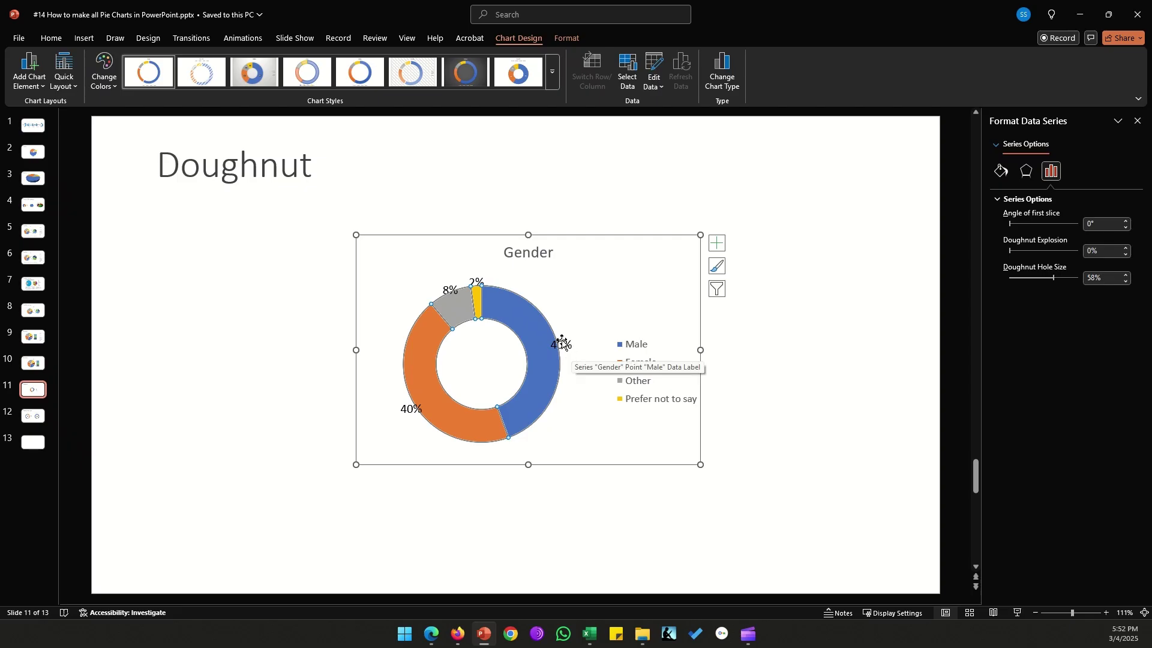
left_click(742, 377)
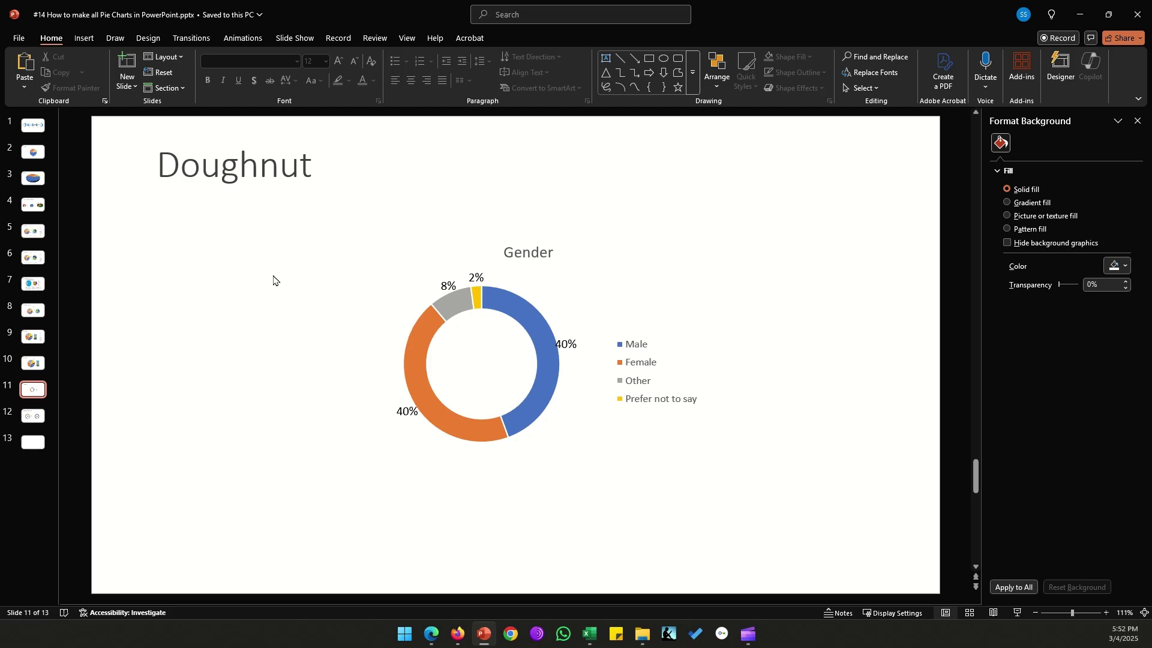
Insert the solid man-and-woman icon found by searching "human" and move it into the centre of the doughnut hole.
left_click(84, 38)
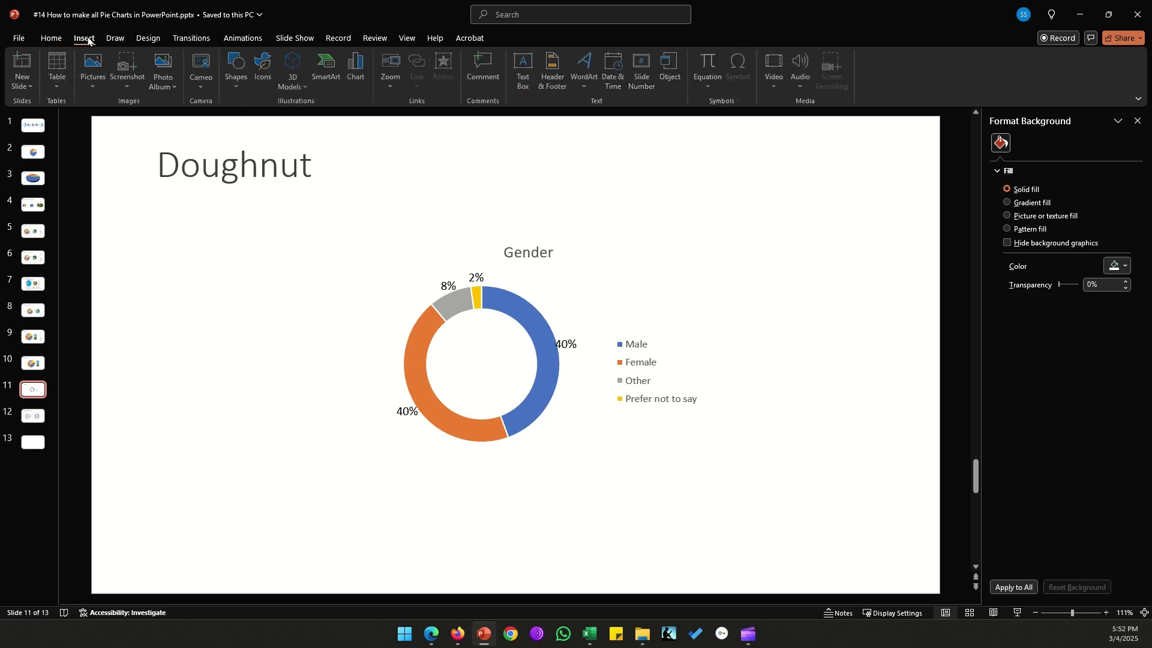
left_click(264, 71)
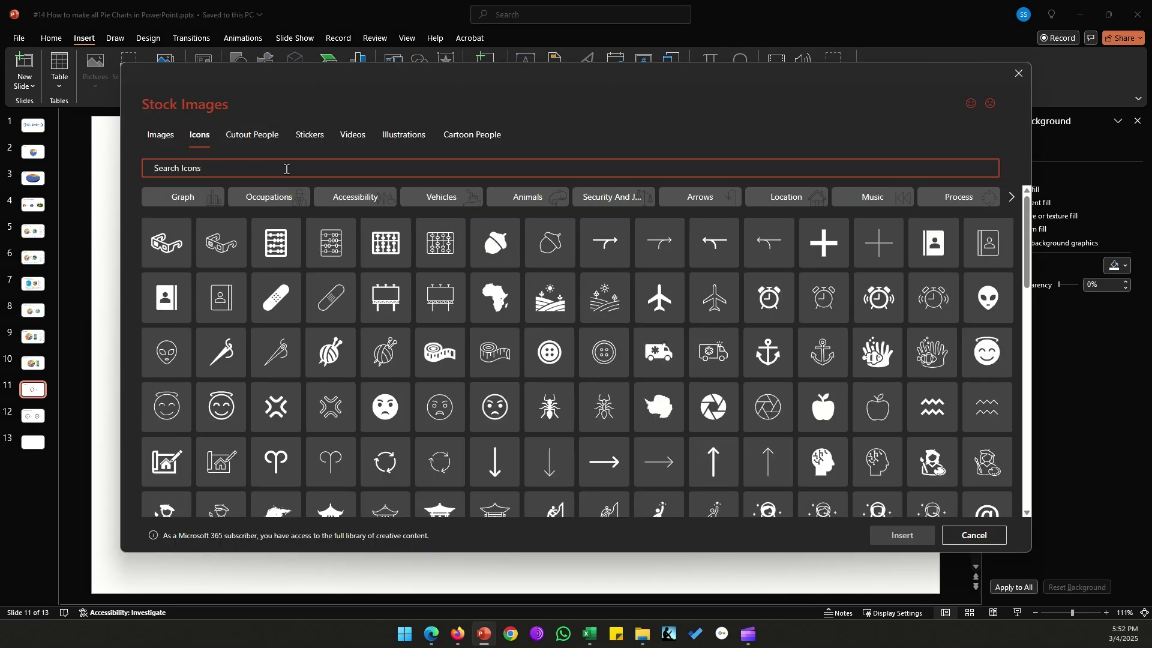
type("human")
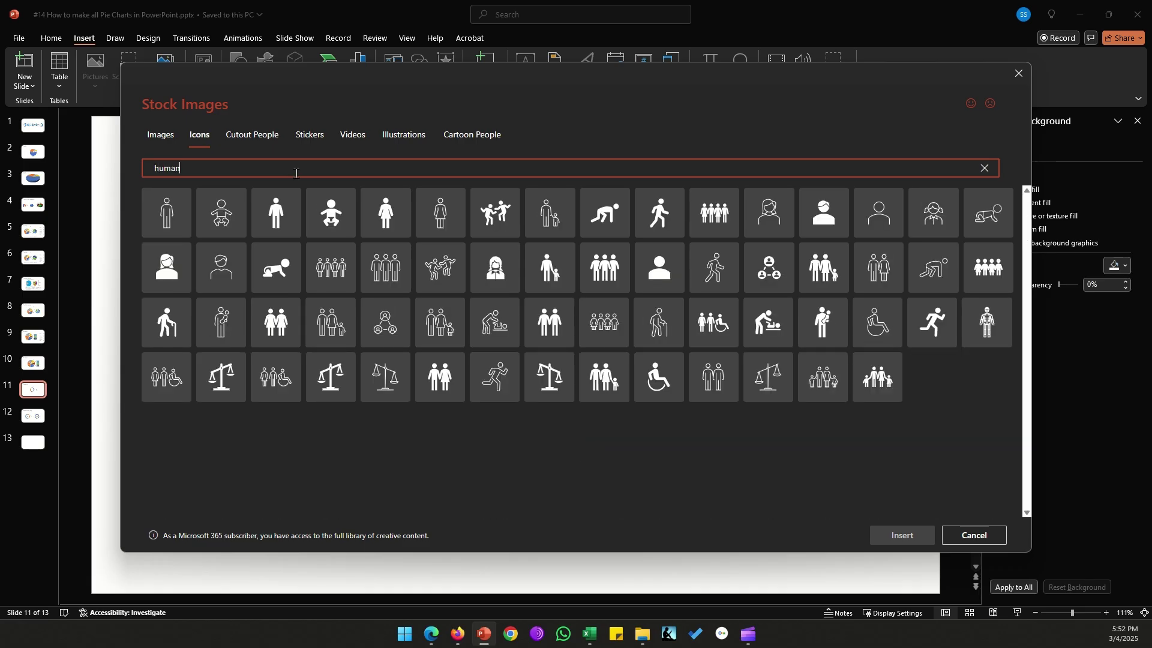
left_click(437, 384)
left_click(900, 535)
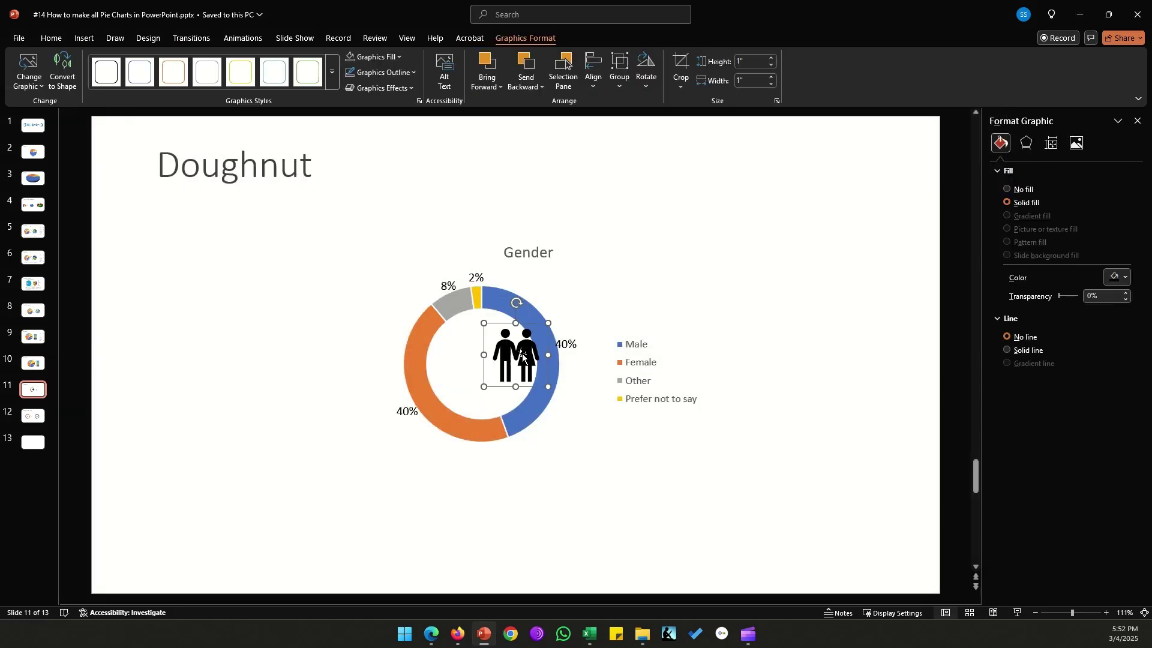
left_click_drag(522, 354, 492, 359)
Fill the man-and-woman icon with gray and deselect it.
left_click(51, 38)
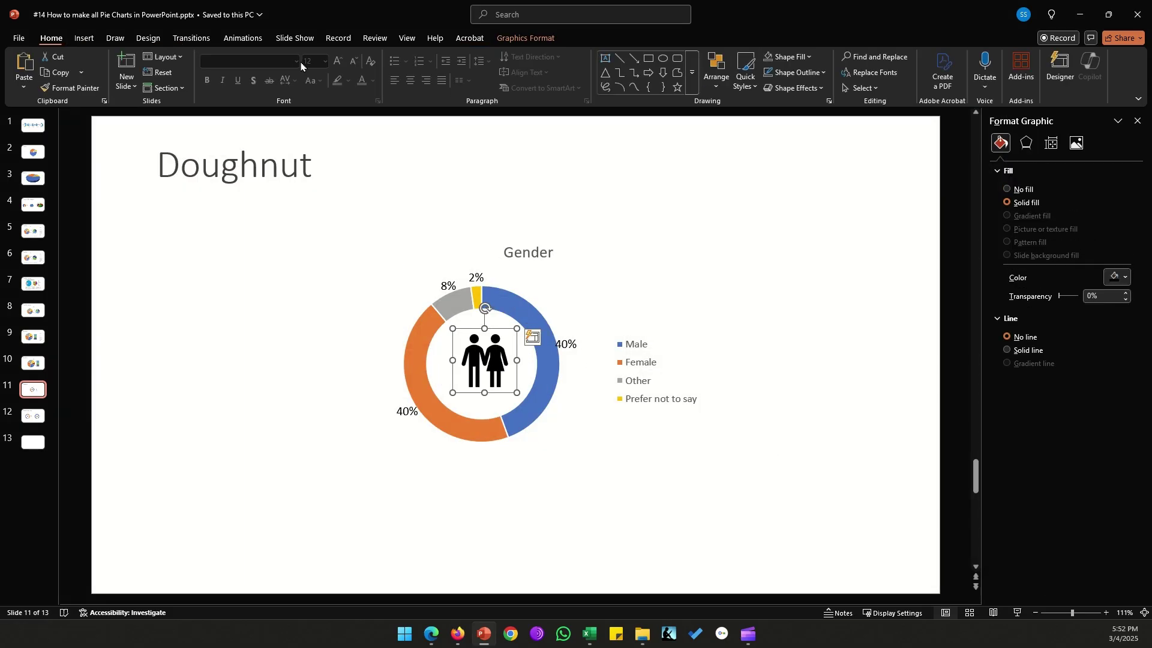
left_click(802, 60)
left_click(789, 142)
left_click(856, 383)
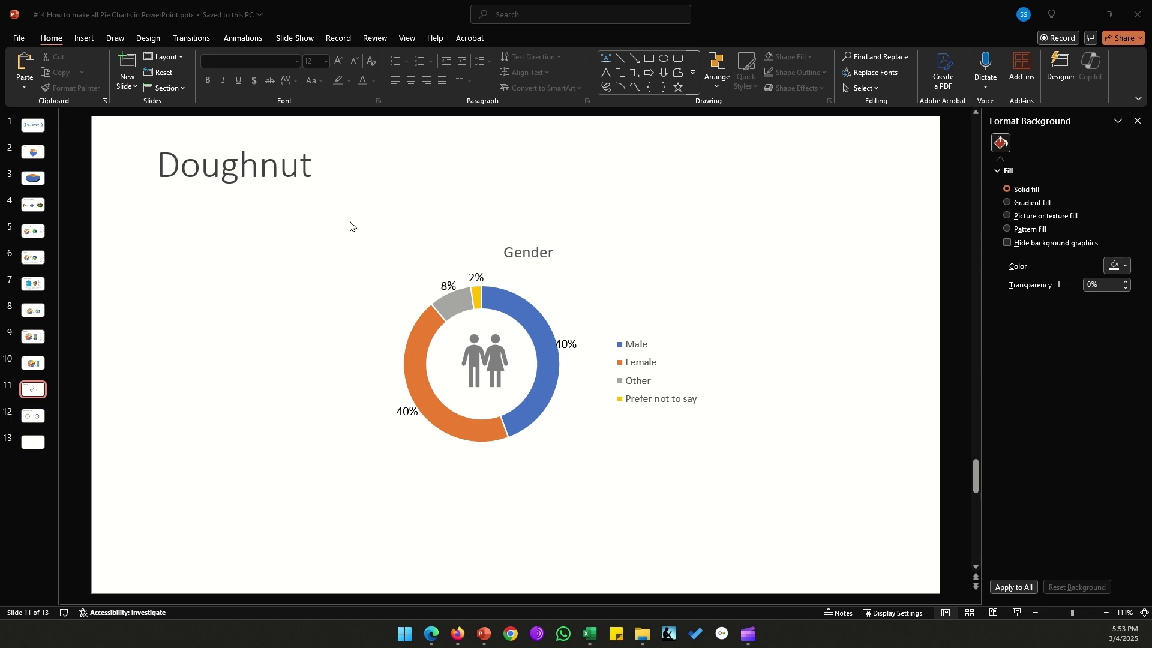
Bring a copy of the Gender pie chart from slide 4 beside the doughnut chart.
left_click(33, 205)
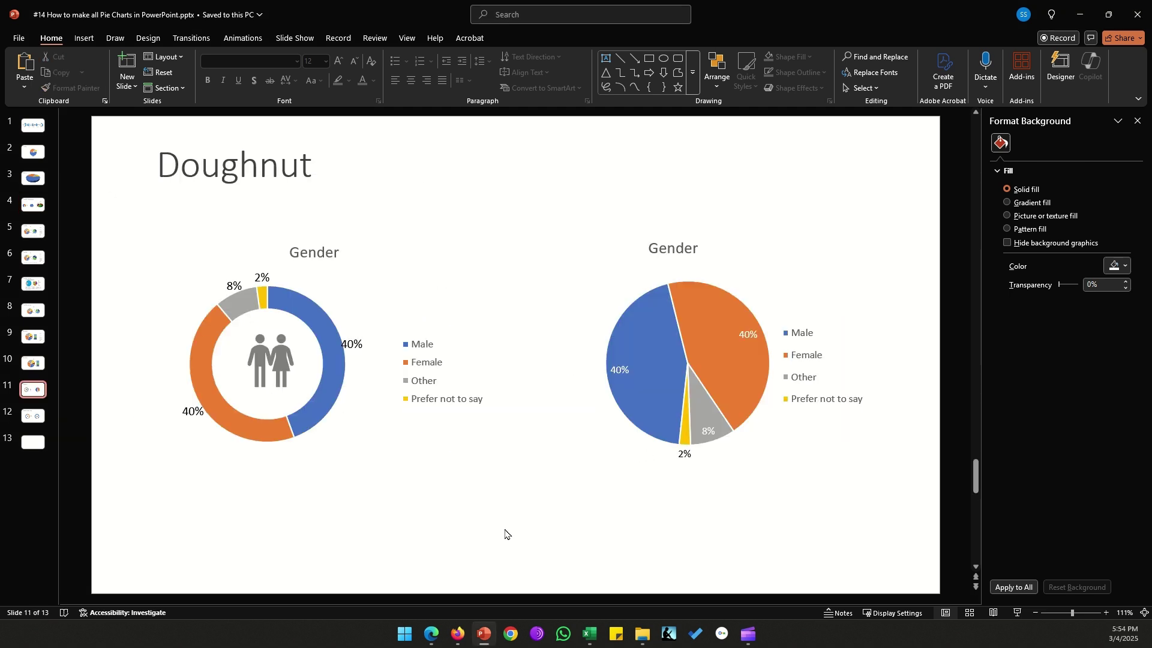